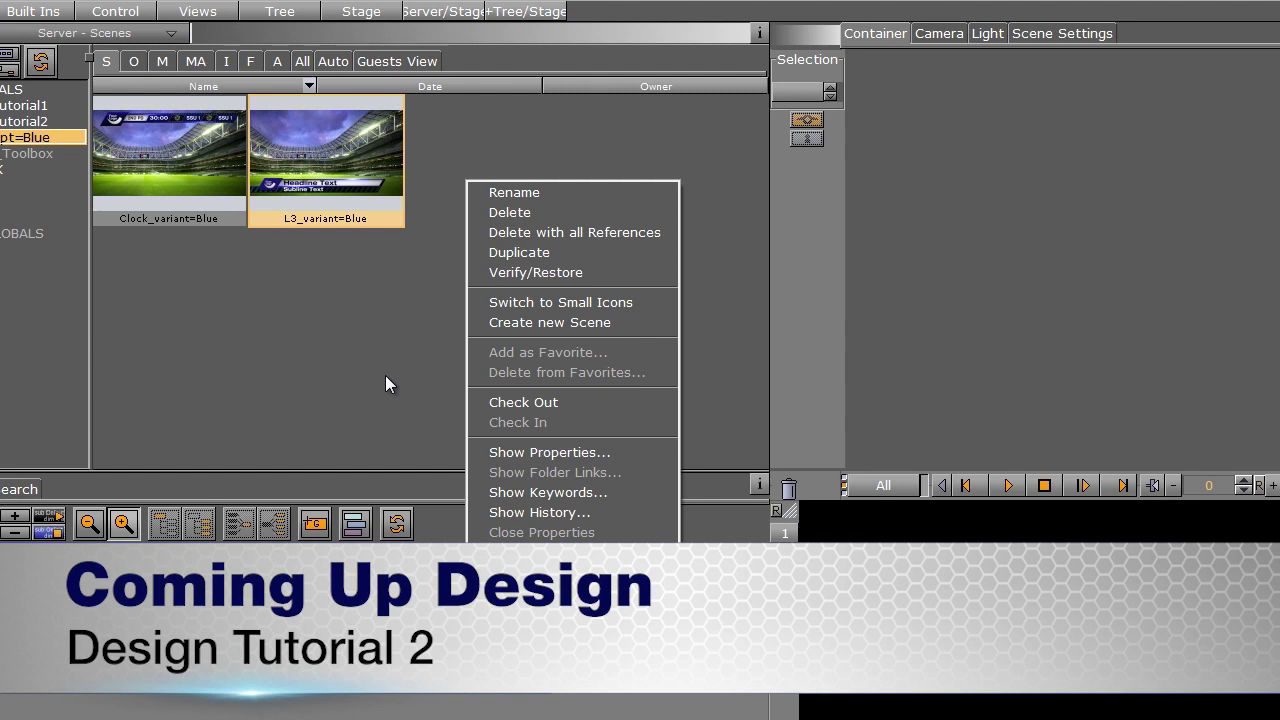
- Create a new scene named CU_variant=Blue in the Concept=Blue folder
click(560, 323)
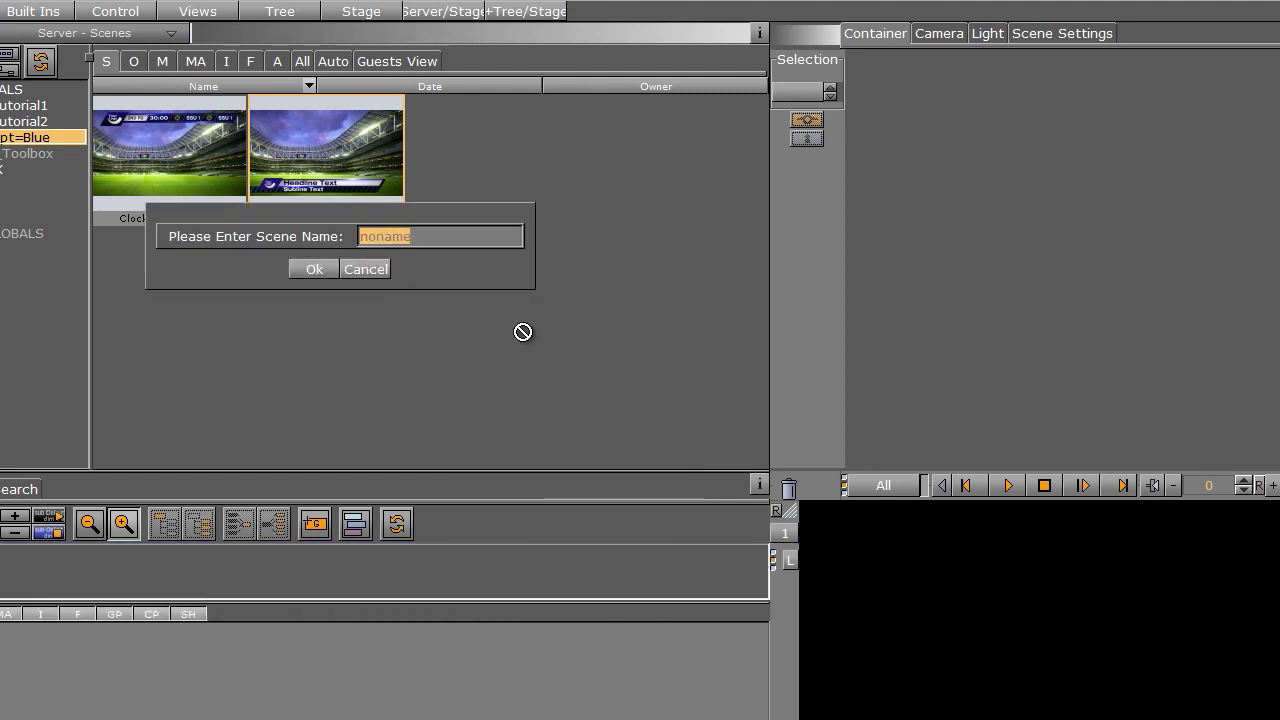
text(c)
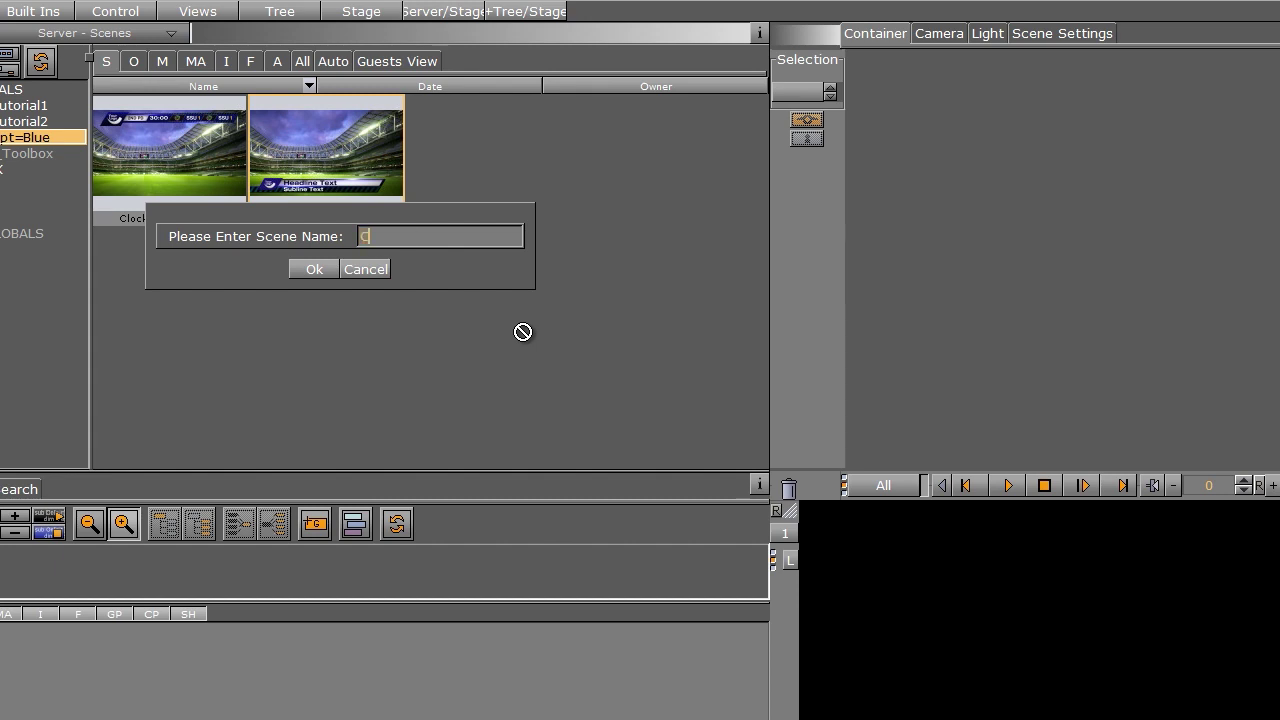
text(U_variant=Blue)
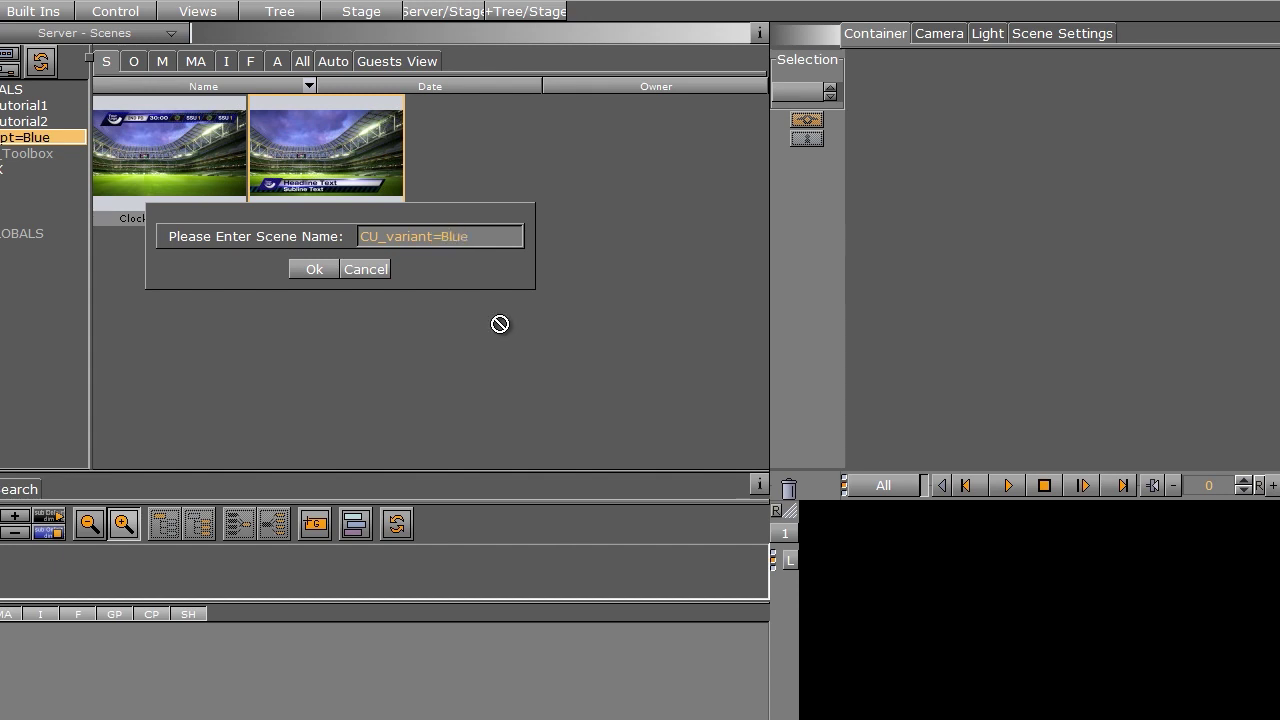
click(315, 269)
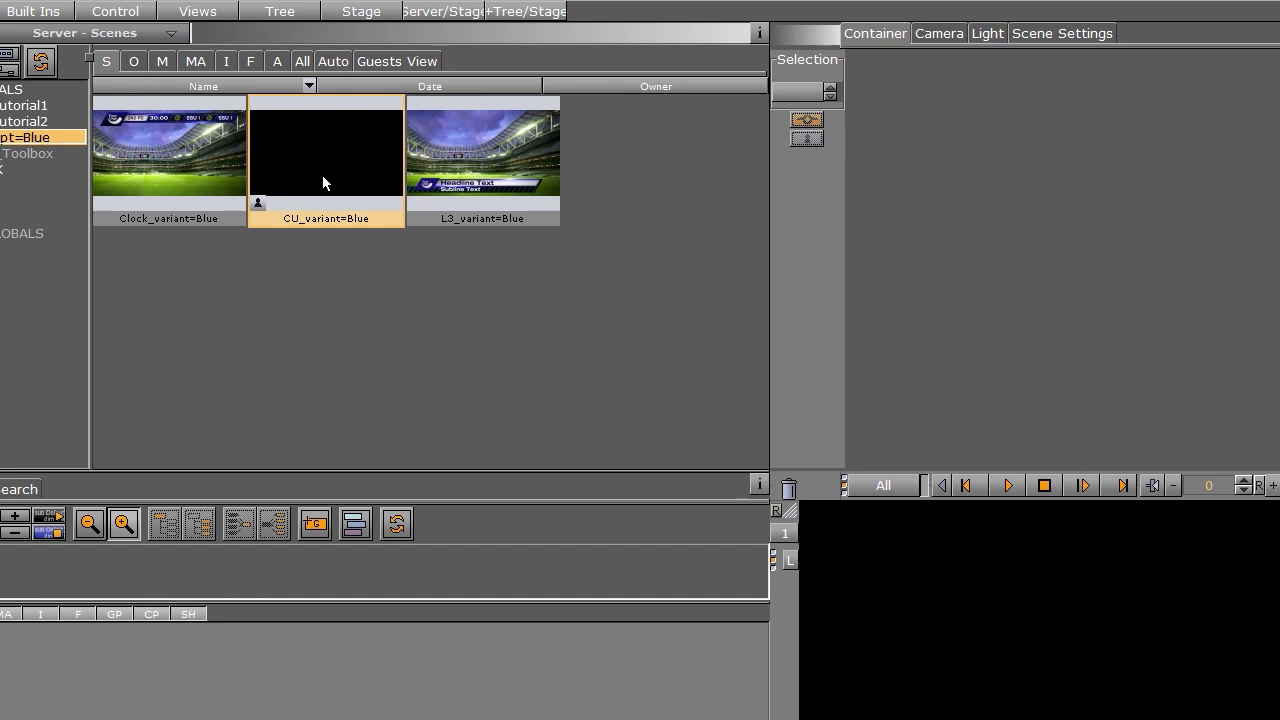
- Assign the CU image from A_GLOBALS as the foreground image in the scene's global settings
click(226, 62)
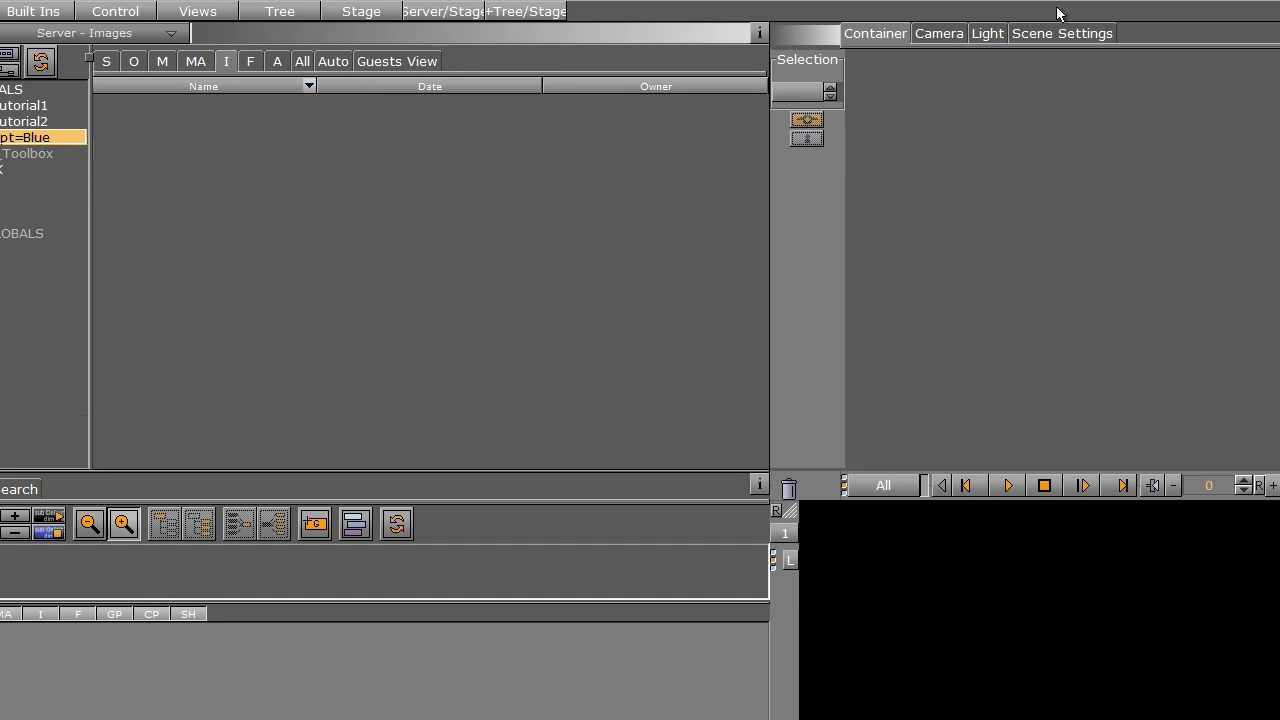
click(1050, 35)
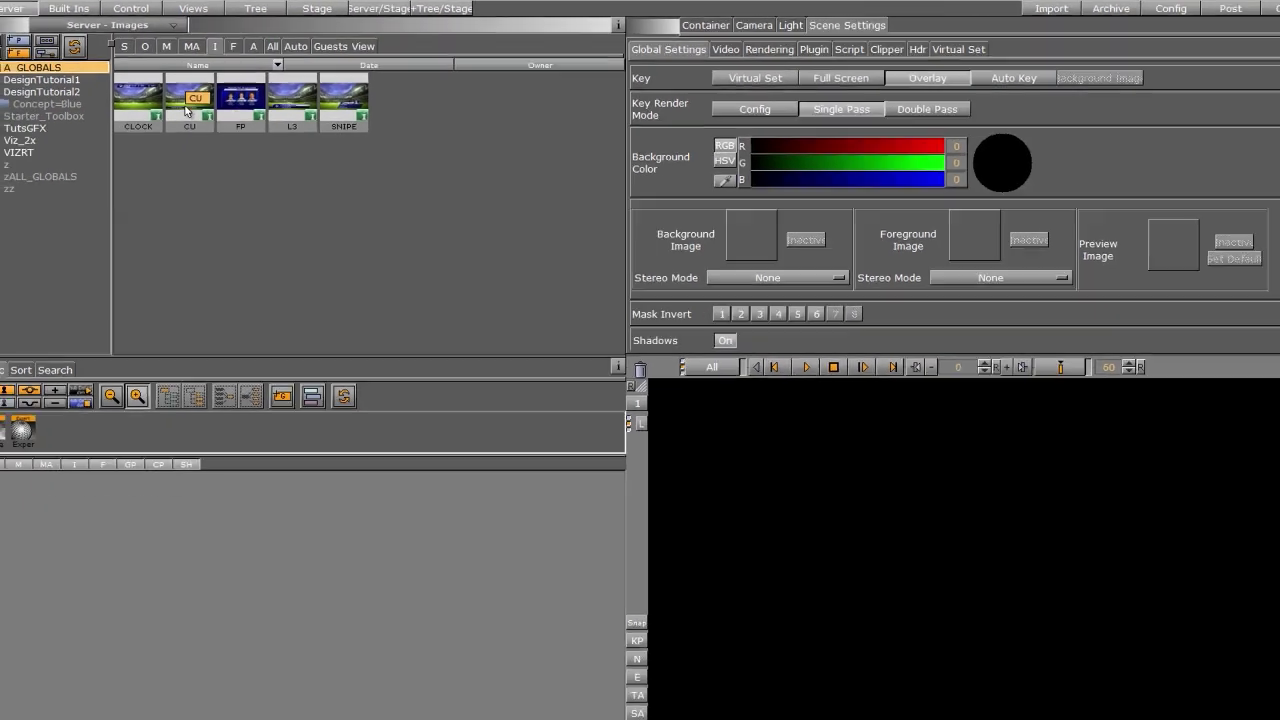
drag(192, 132, 1131, 249)
drag(815, 170, 875, 216)
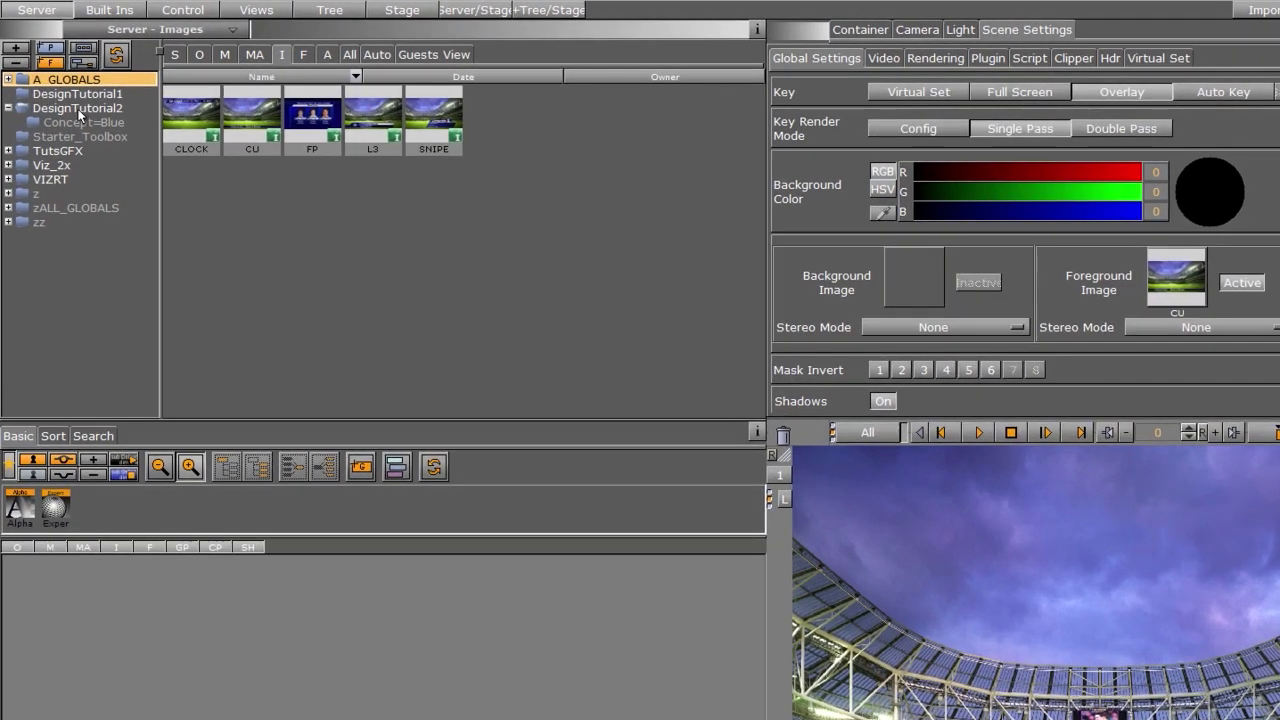
- Set the Stadium image from DesignTutorial2 as the background image and deactivate the foreground image
click(78, 108)
drag(494, 192, 899, 284)
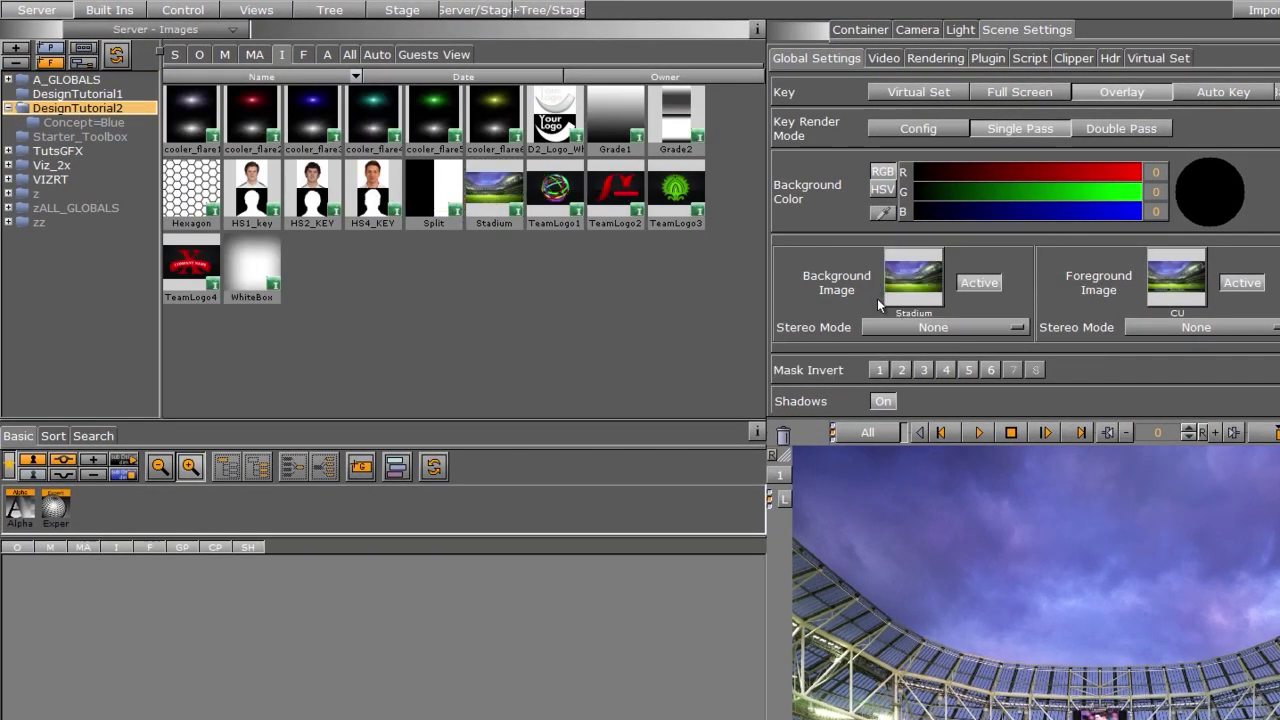
click(1242, 284)
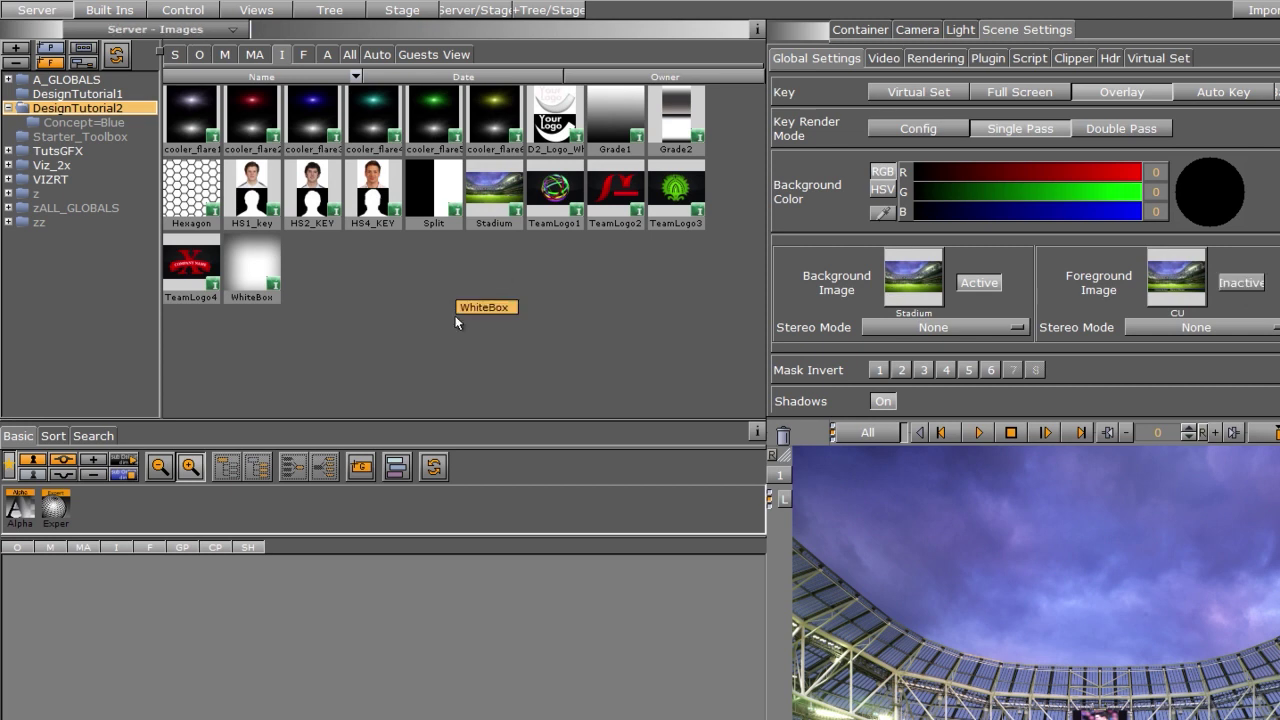
- Add a new group container to the empty scene tree and rename it main
drag(361, 466, 167, 672)
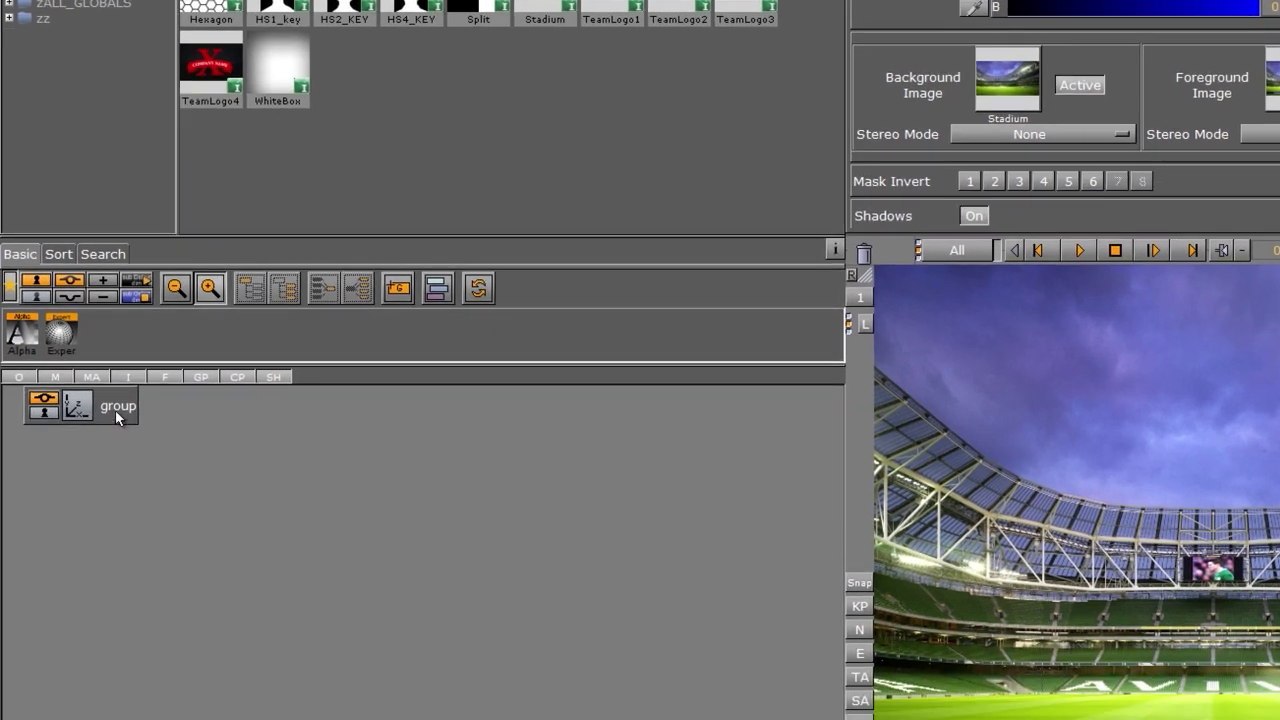
click(102, 578)
double_click(117, 381)
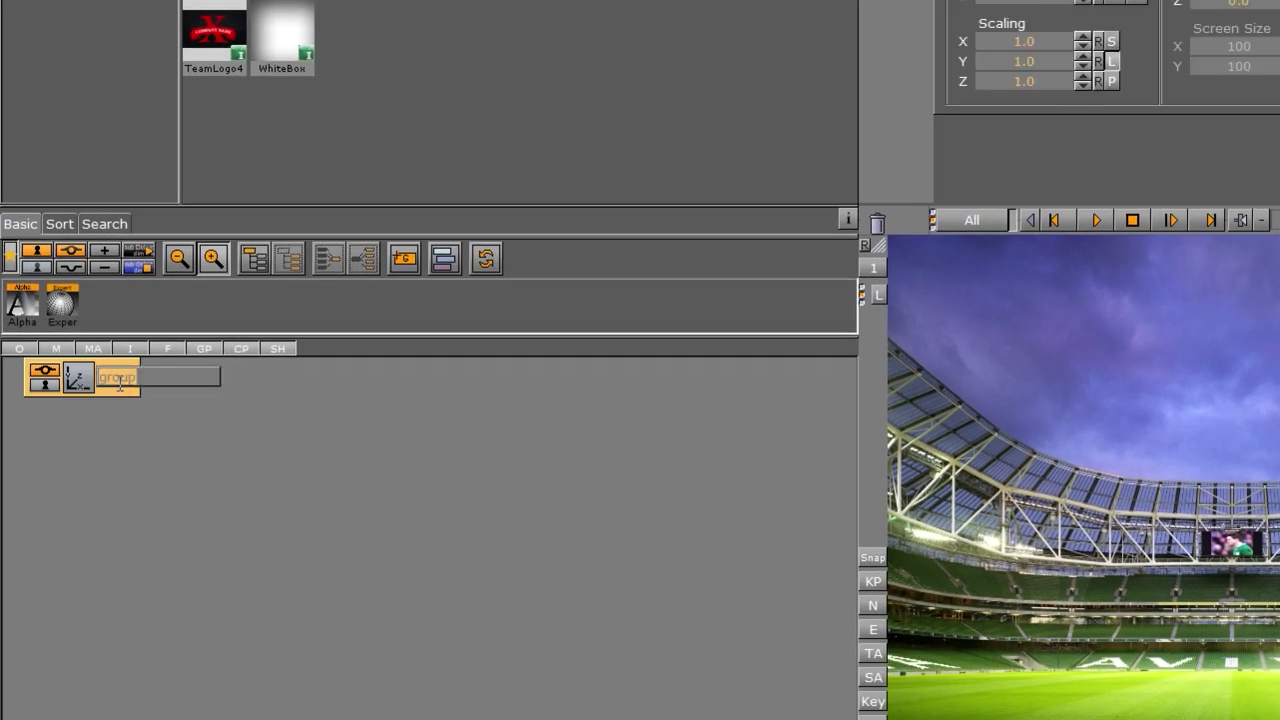
key(BackSpace)
key(BackSpace)
key(BackSpace)
key(BackSpace)
key(BackSpace)
text(main)
key(Return)
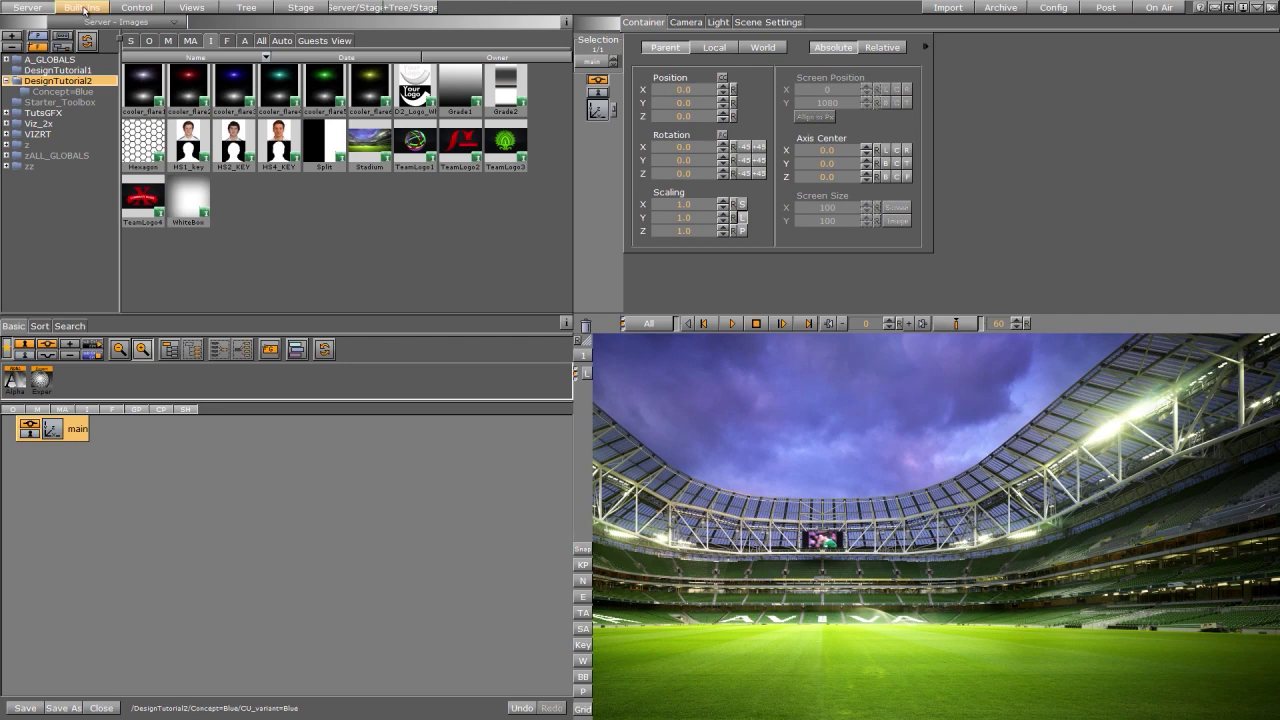
- Add a Rectangle geometry as a child of main and wrap it in its own parent container
click(84, 8)
drag(528, 190, 115, 424)
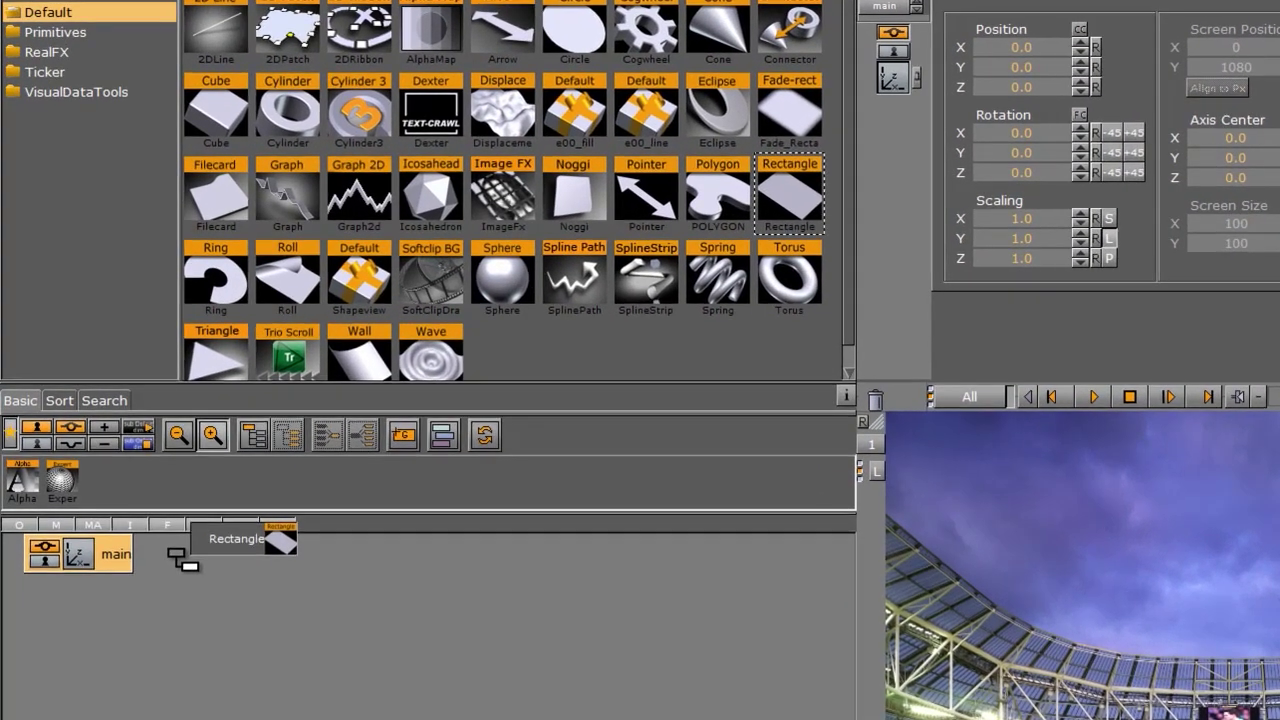
drag(176, 551, 177, 550)
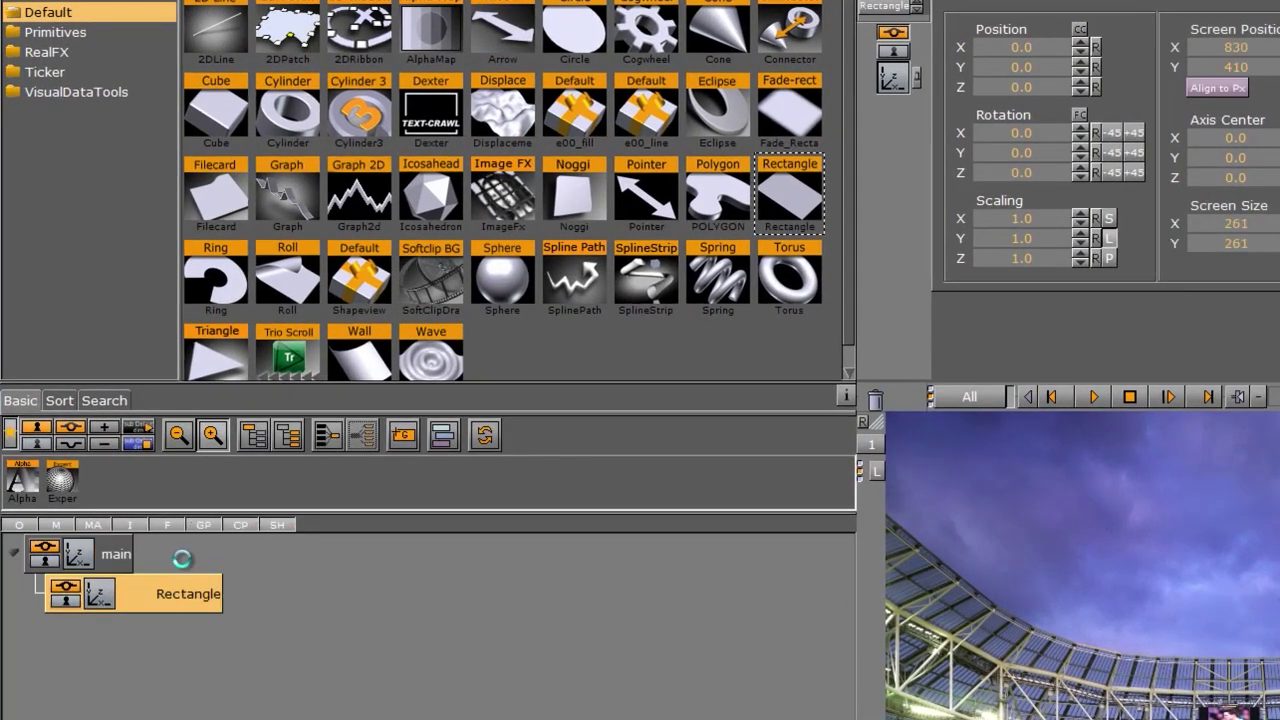
click(247, 434)
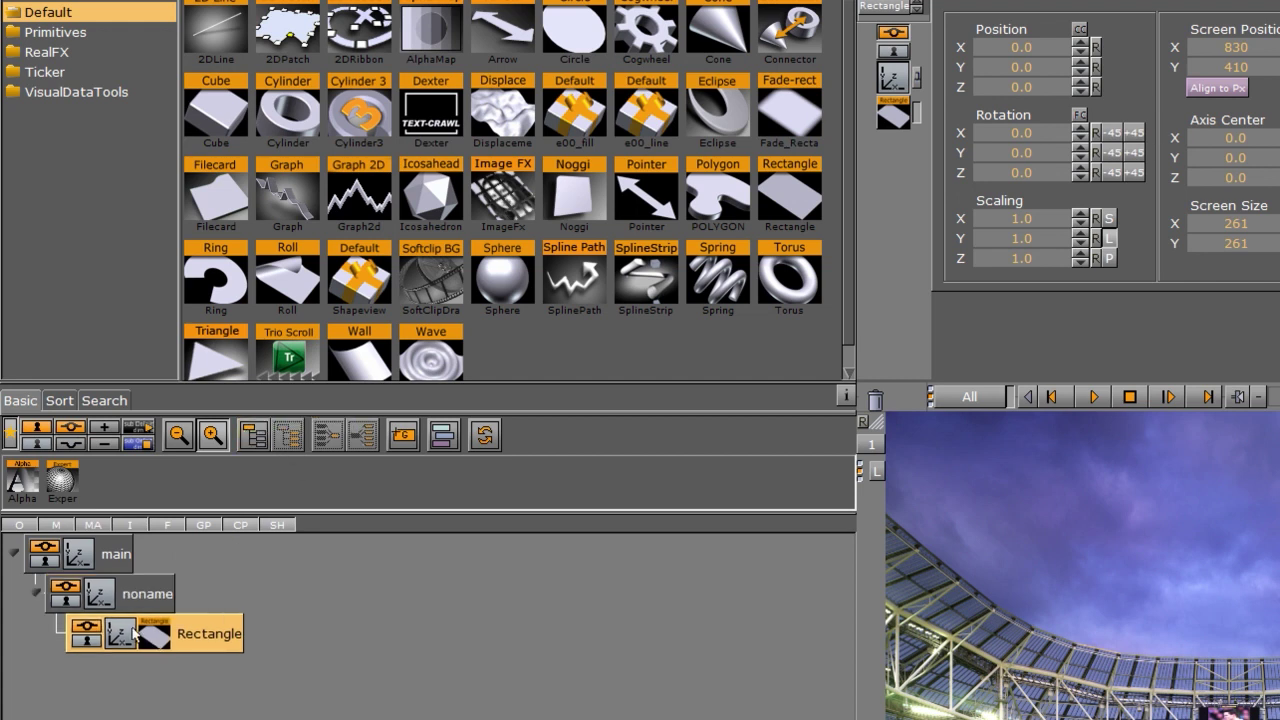
- Rename the rectangle's parent container bg and the rectangle container bgrect
double_click(148, 594)
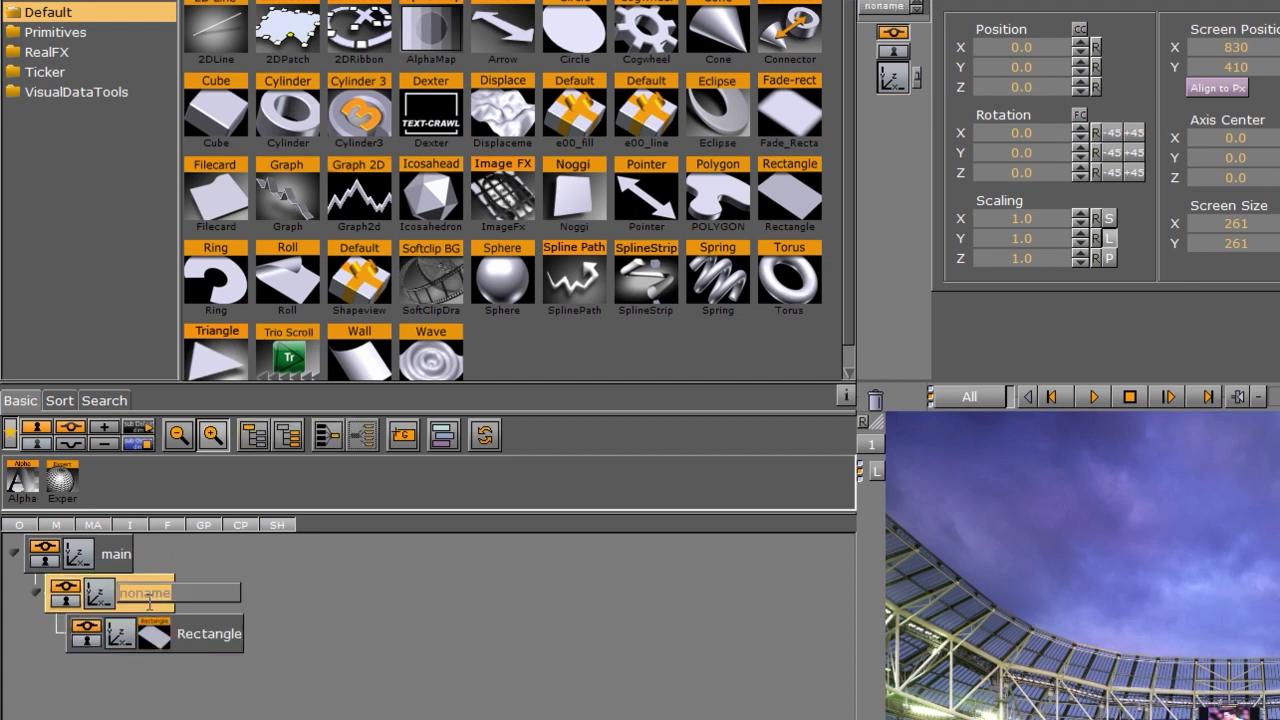
text(bg)
key(Tab)
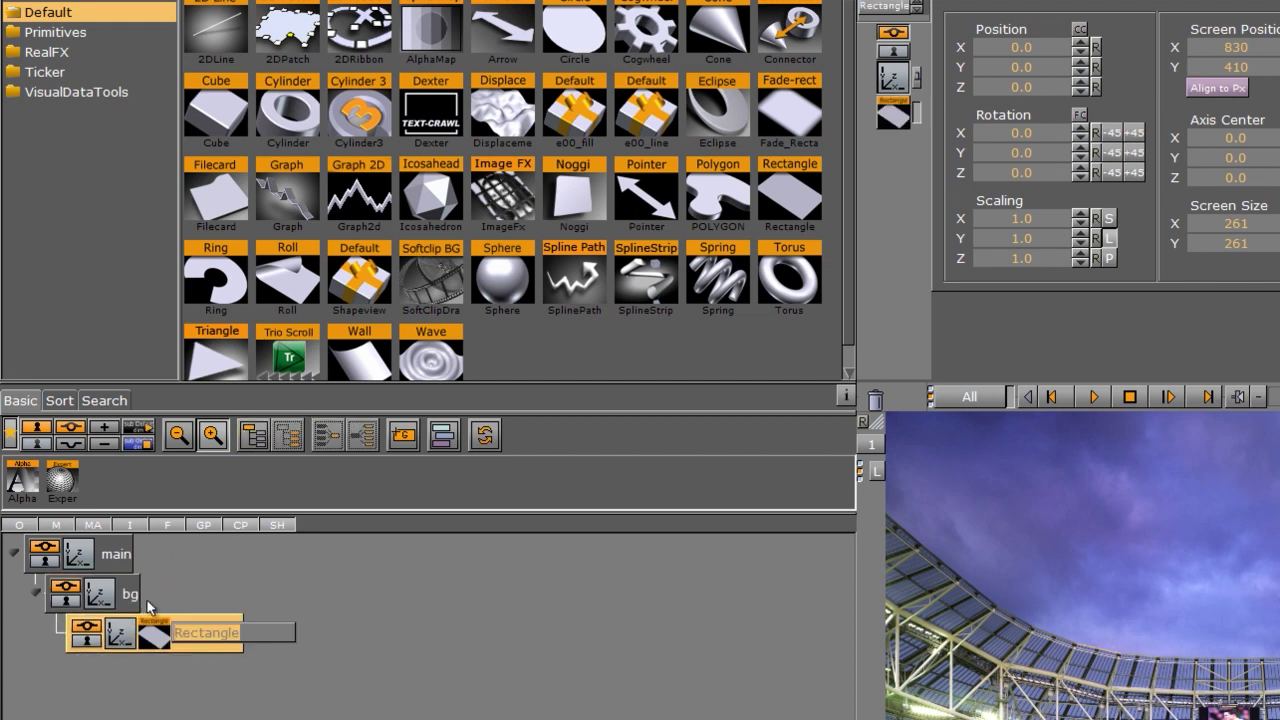
text(bgrect)
key(Return)
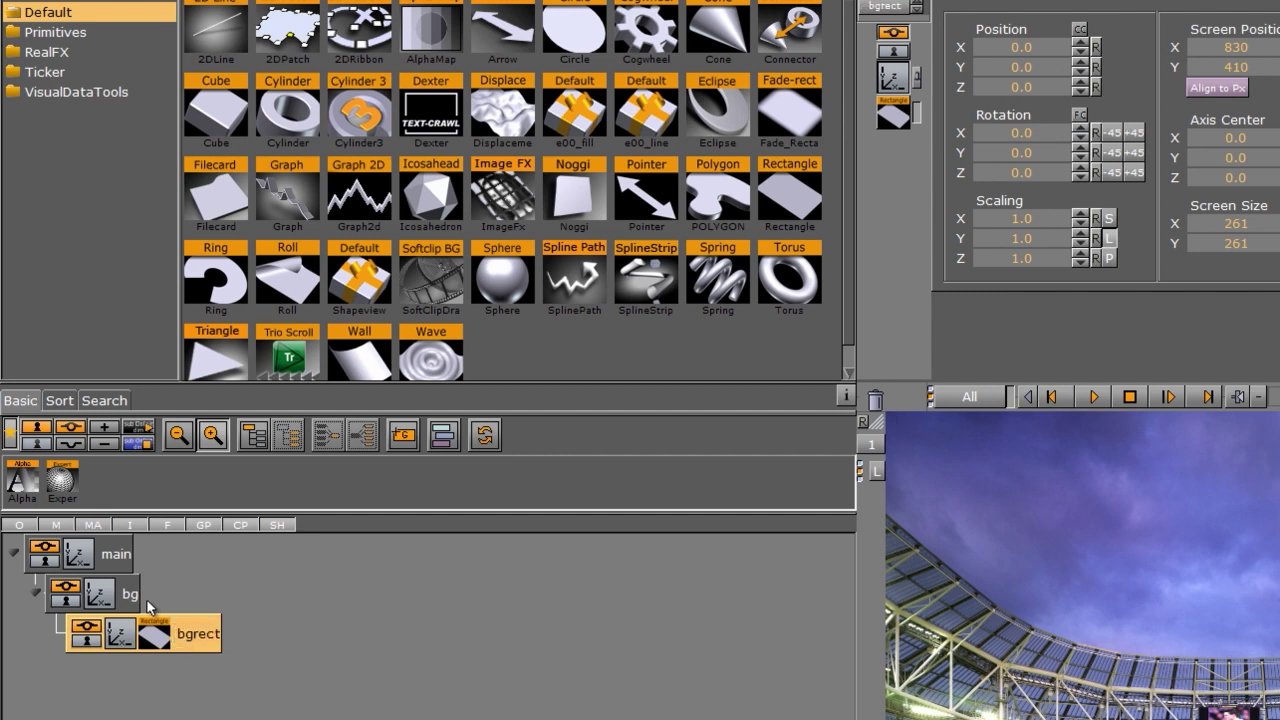
- Set the bgrect rectangle's width to 750 and height to 25
click(155, 634)
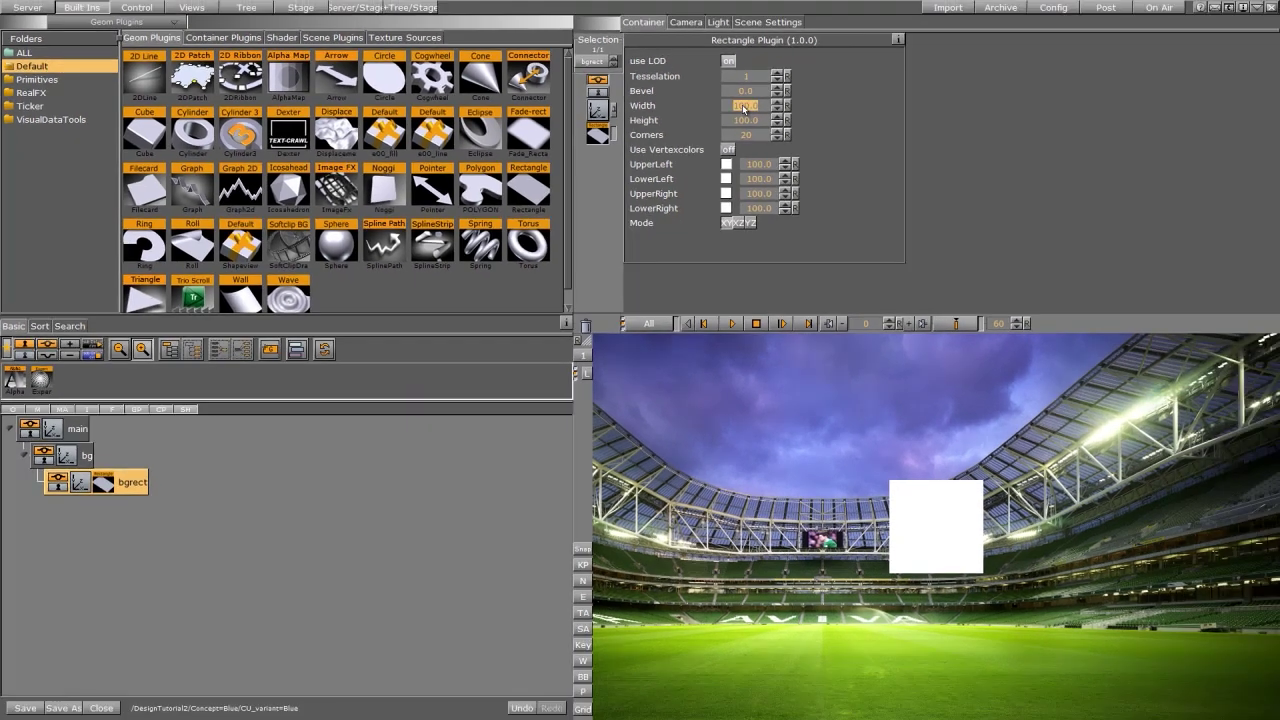
click(810, 103)
key(Return)
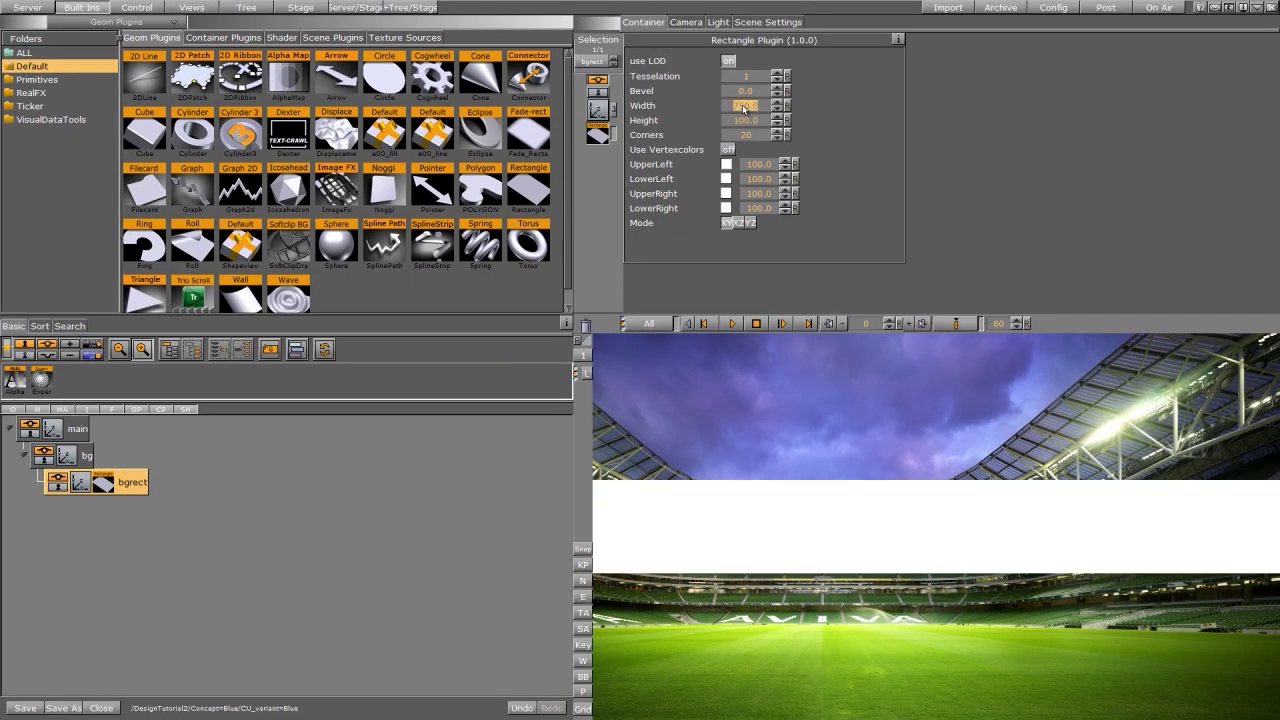
click(739, 121)
text(25)
key(Return)
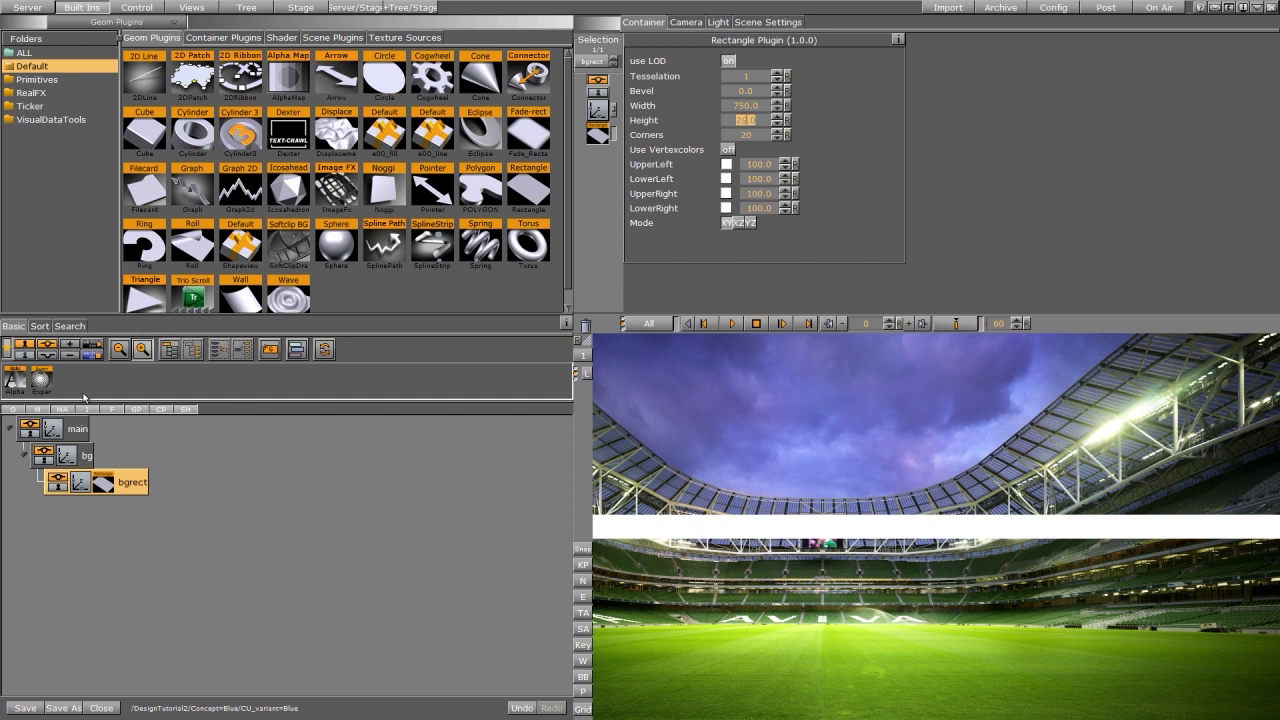
- Show the title and safe area guides and lower the main container to a Y position of -177
click(53, 429)
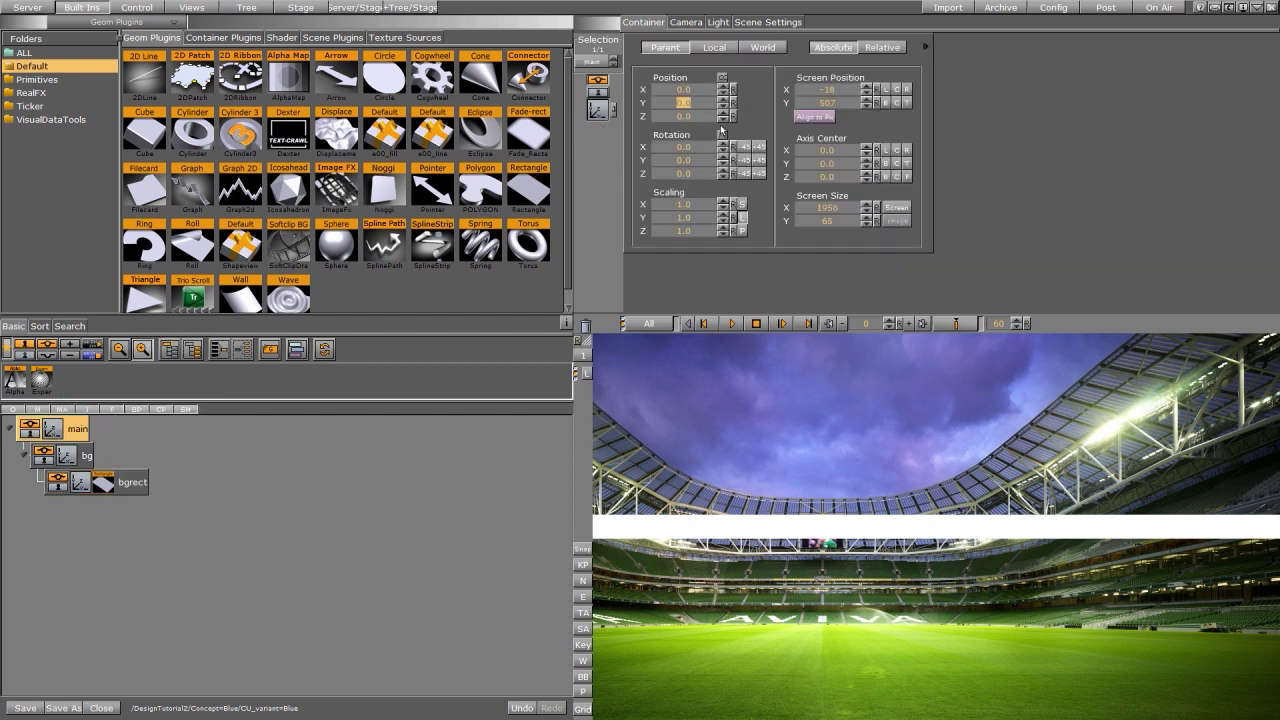
text(-91)
key(Return)
drag(630, 112, 593, 138)
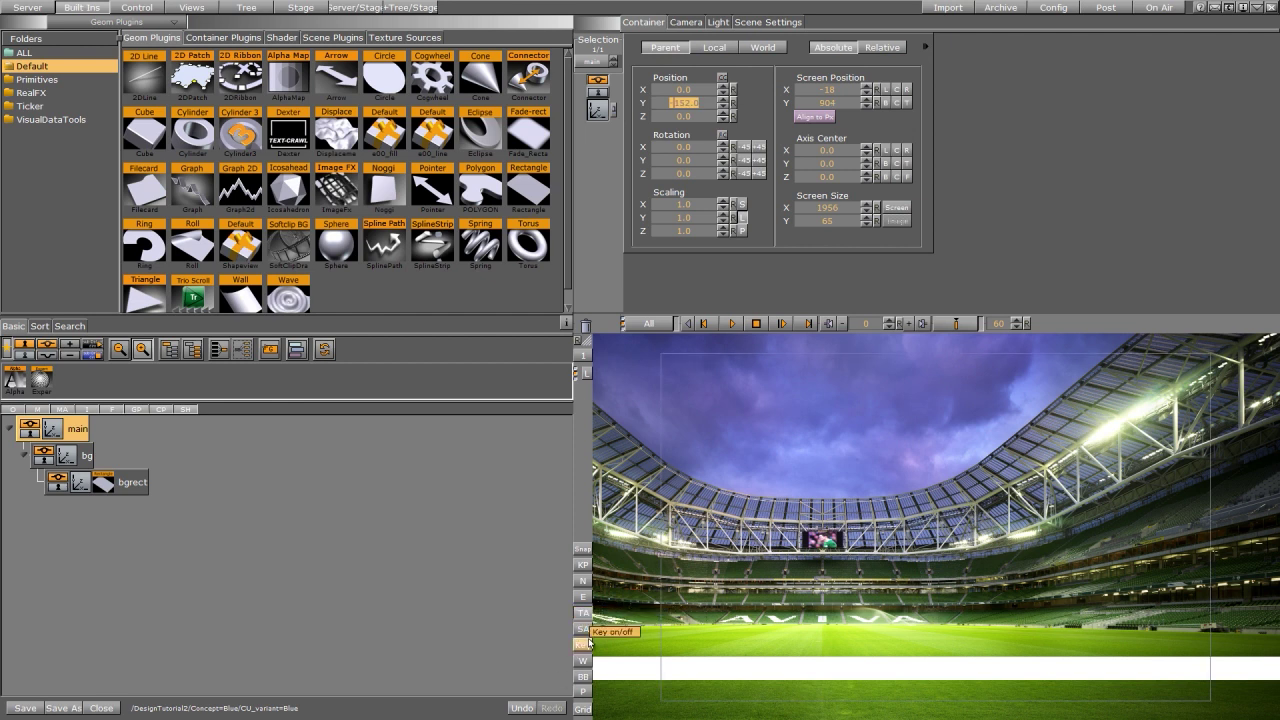
click(582, 613)
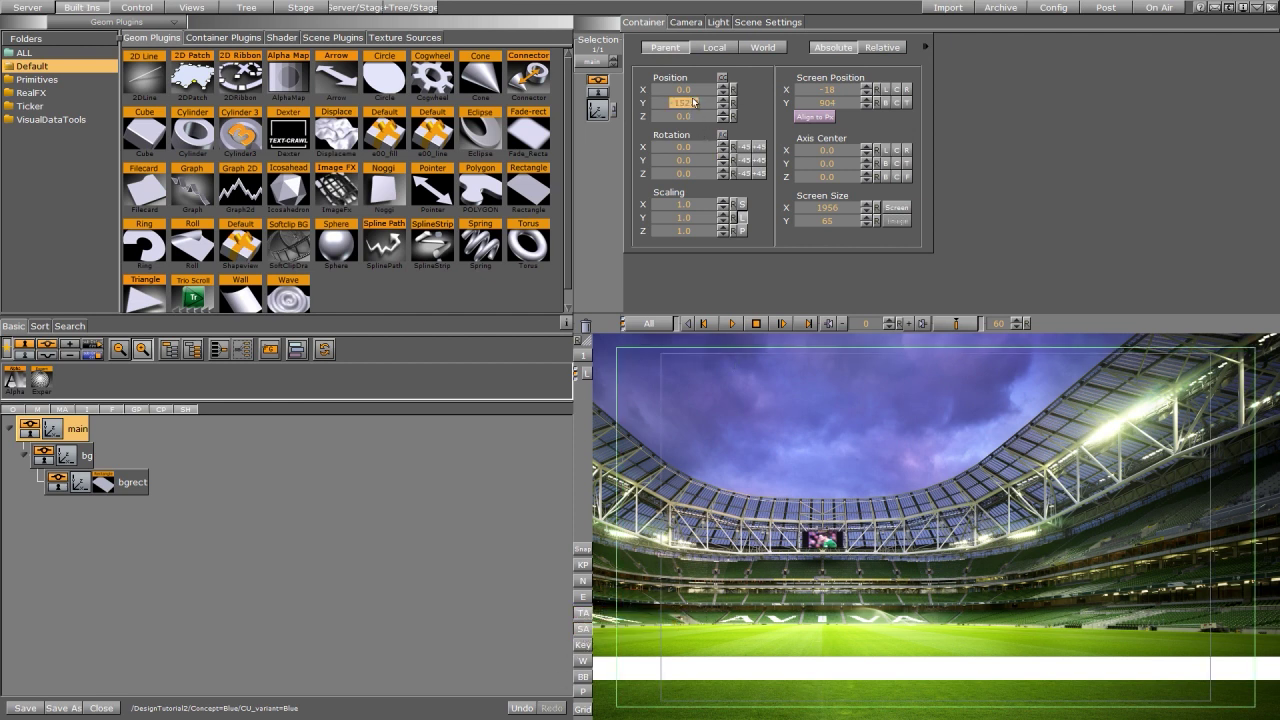
drag(695, 105, 677, 111)
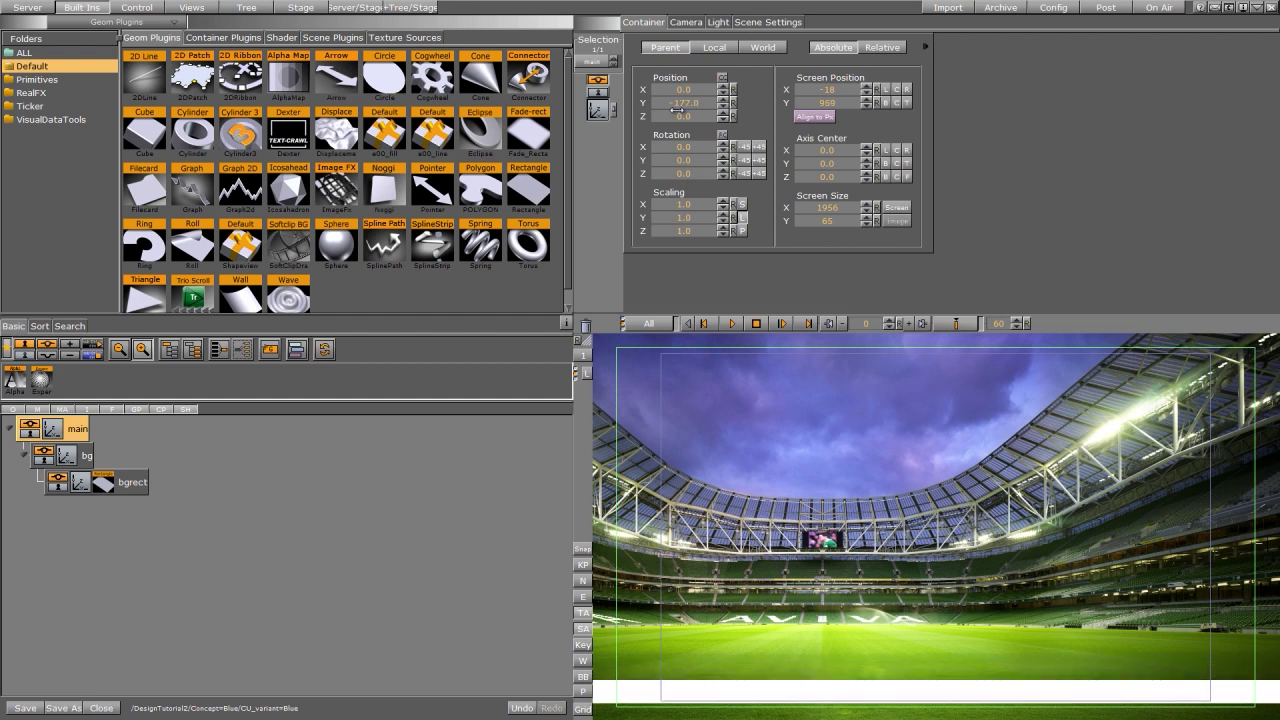
- Enable vertex colors on bgrect, set UpperLeft to RGB 29, 27, 54 and copy that color to LowerRight
click(106, 489)
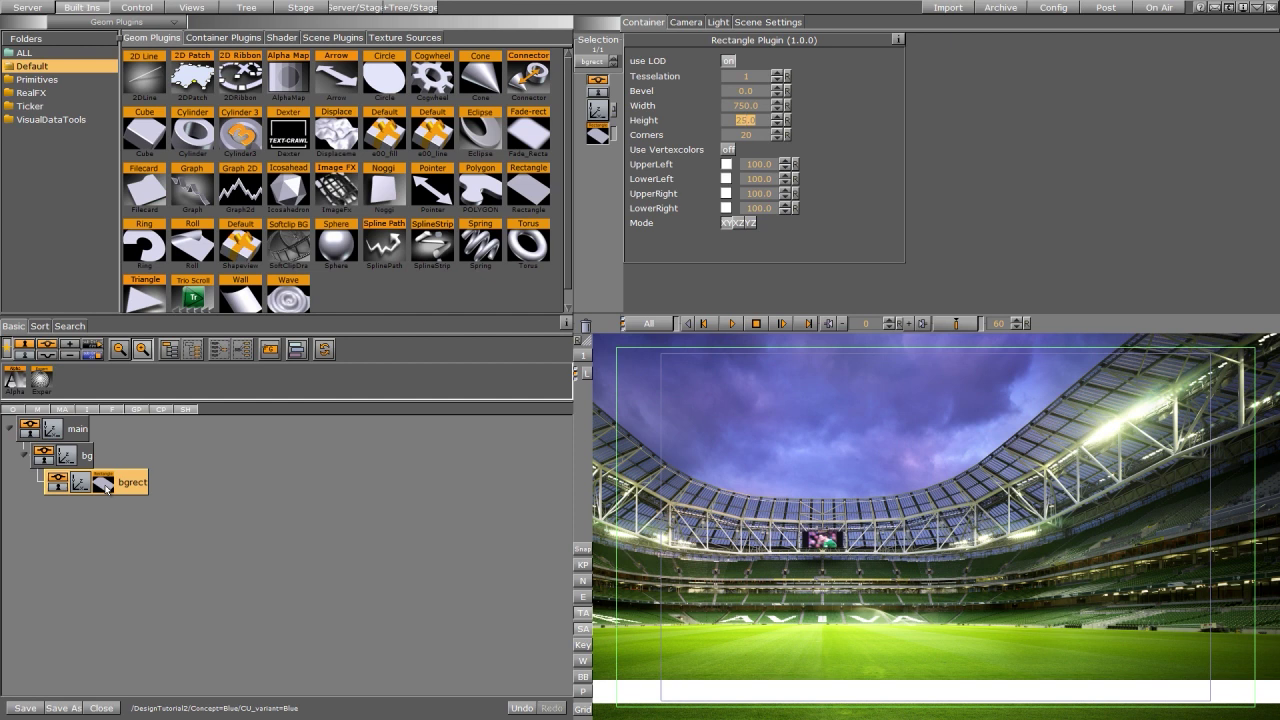
click(728, 150)
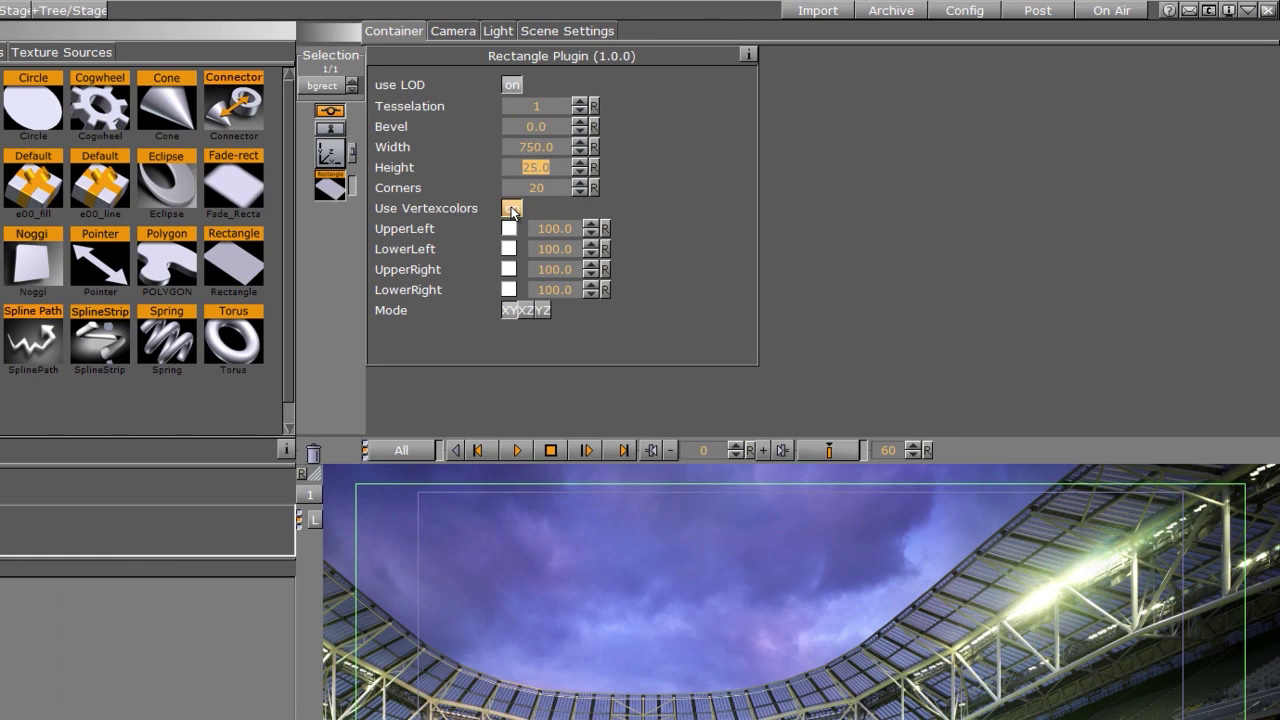
click(509, 229)
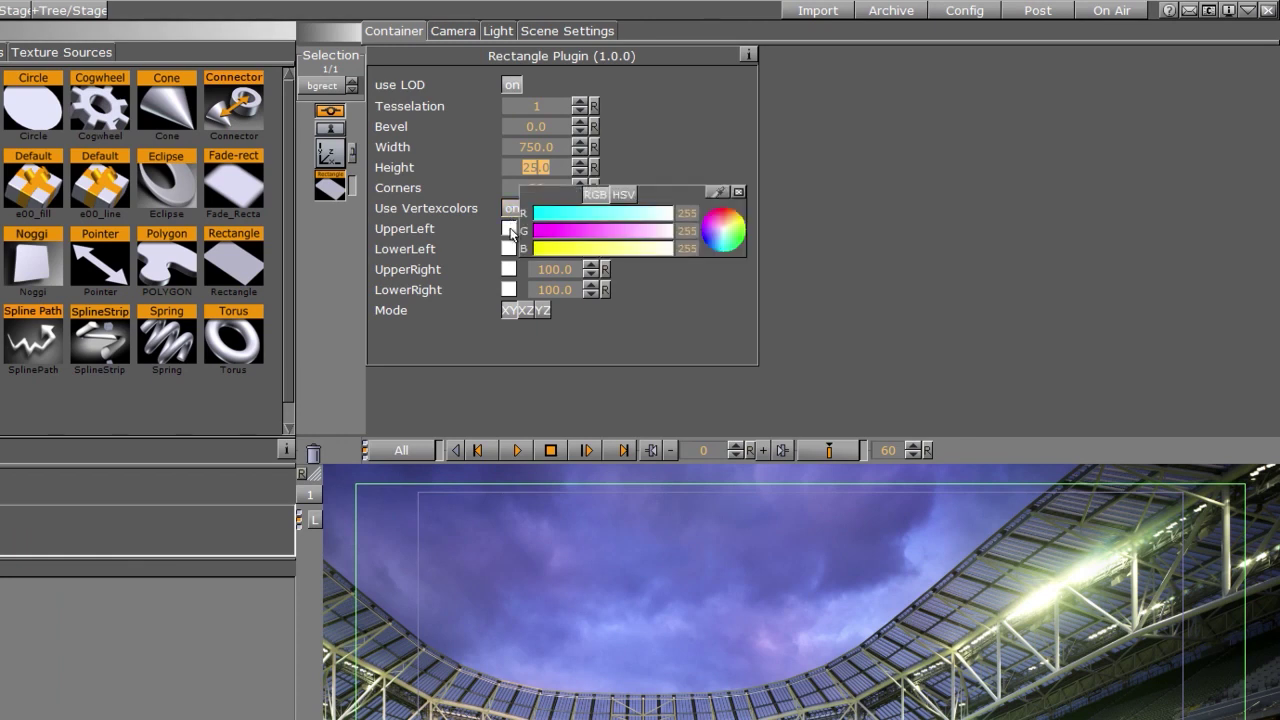
click(550, 213)
click(549, 231)
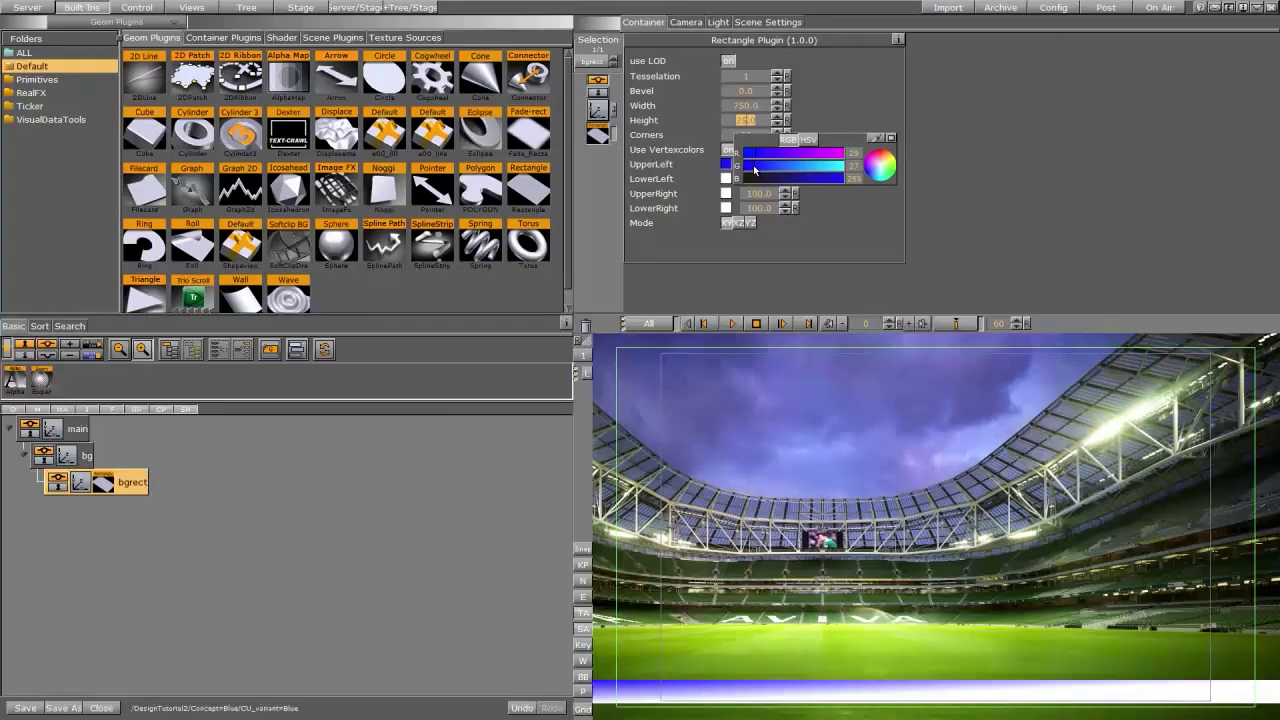
click(764, 179)
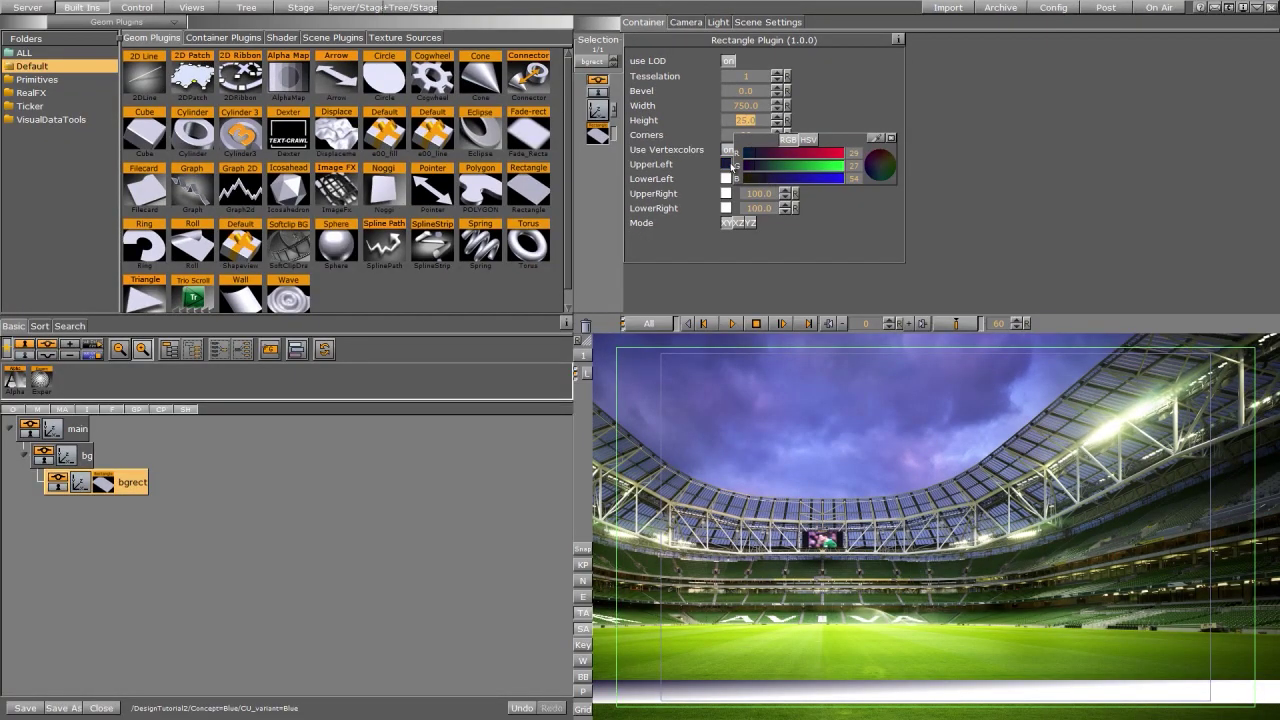
click(727, 208)
- Set bgrect's UpperRight vertex color to a medium blue with red 27 and green 23, and copy it to LowerLeft
click(727, 193)
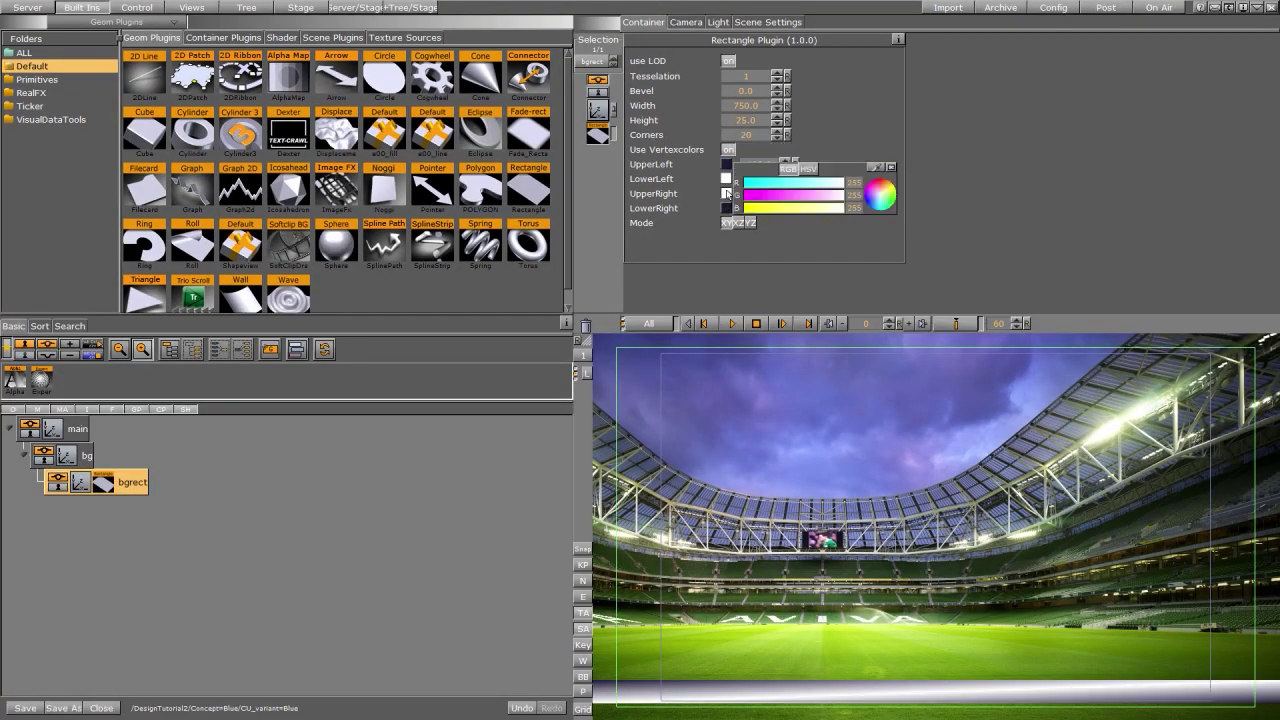
click(755, 183)
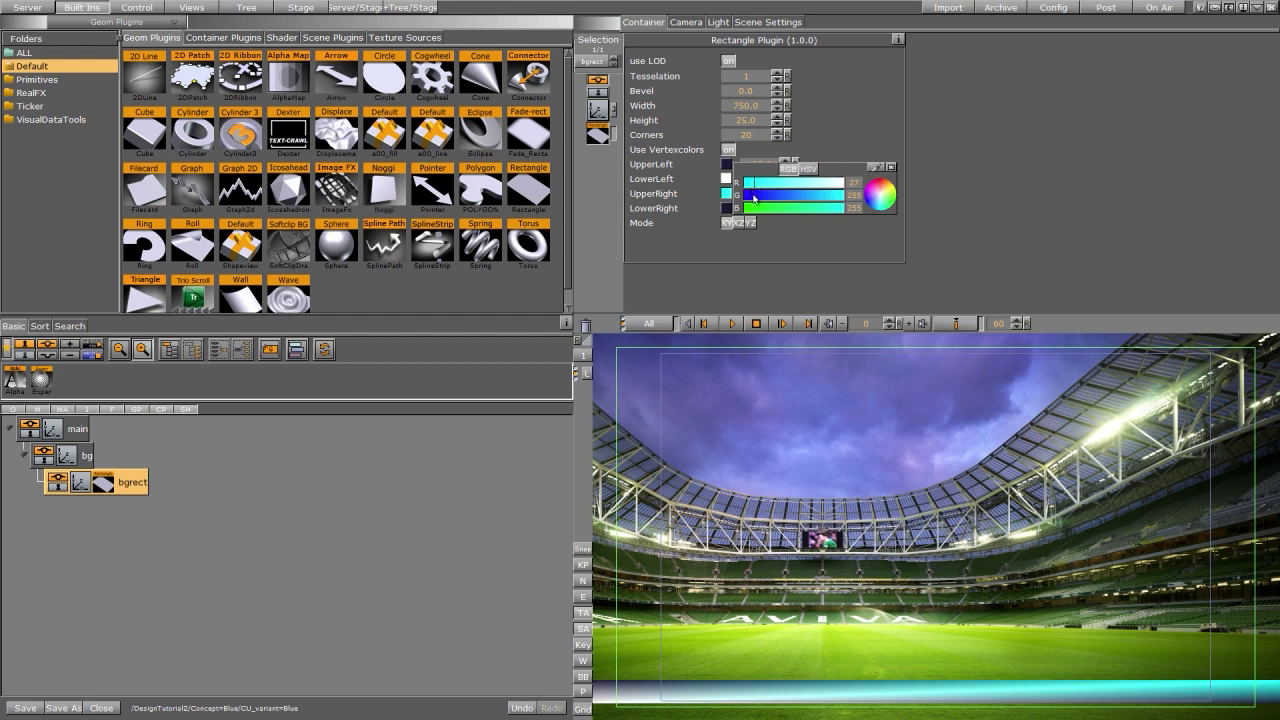
click(755, 197)
click(797, 208)
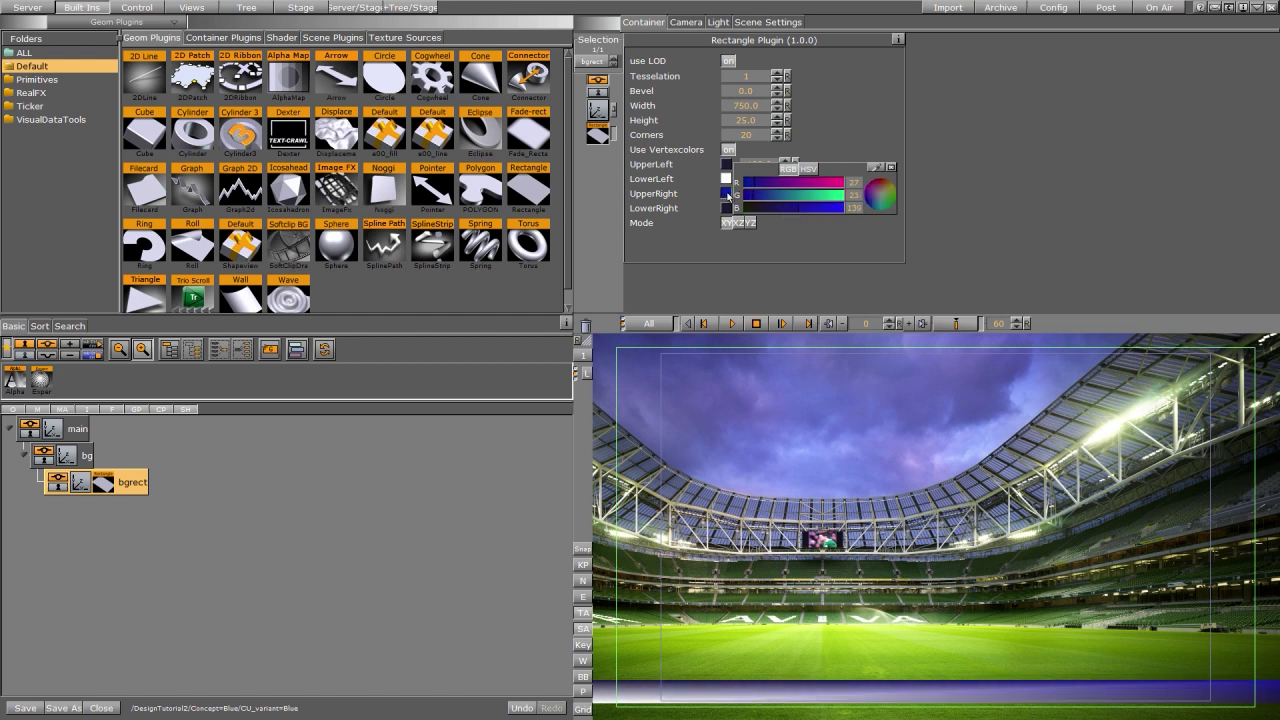
drag(729, 195, 727, 181)
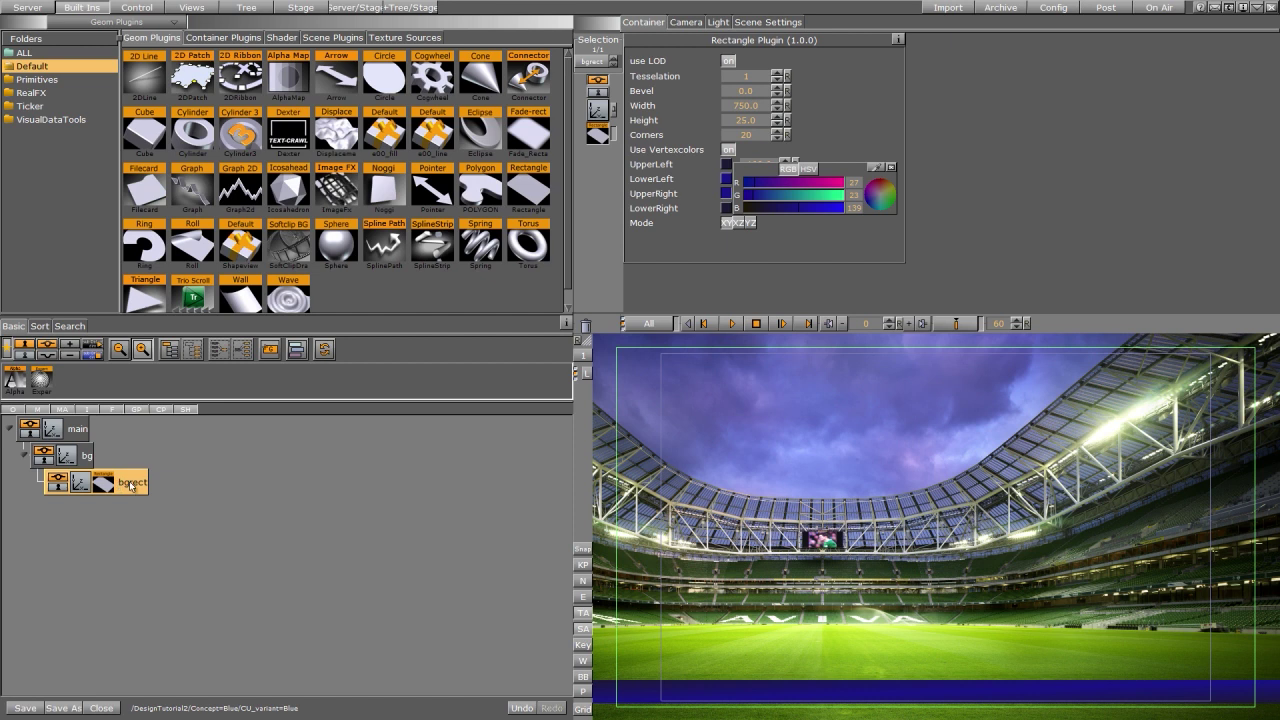
- Duplicate the bgrect container inside the bg container
drag(124, 486, 120, 463)
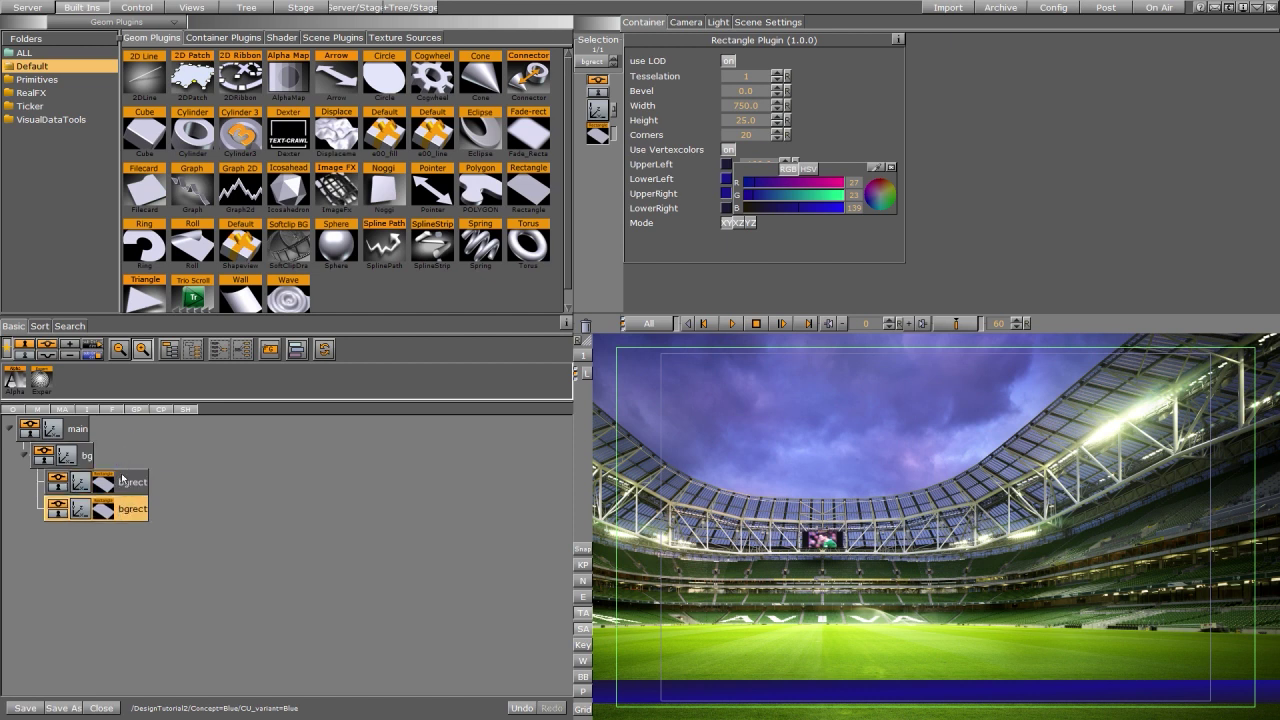
- Set the Z position of the upper bgrect copy to 0.1
click(87, 486)
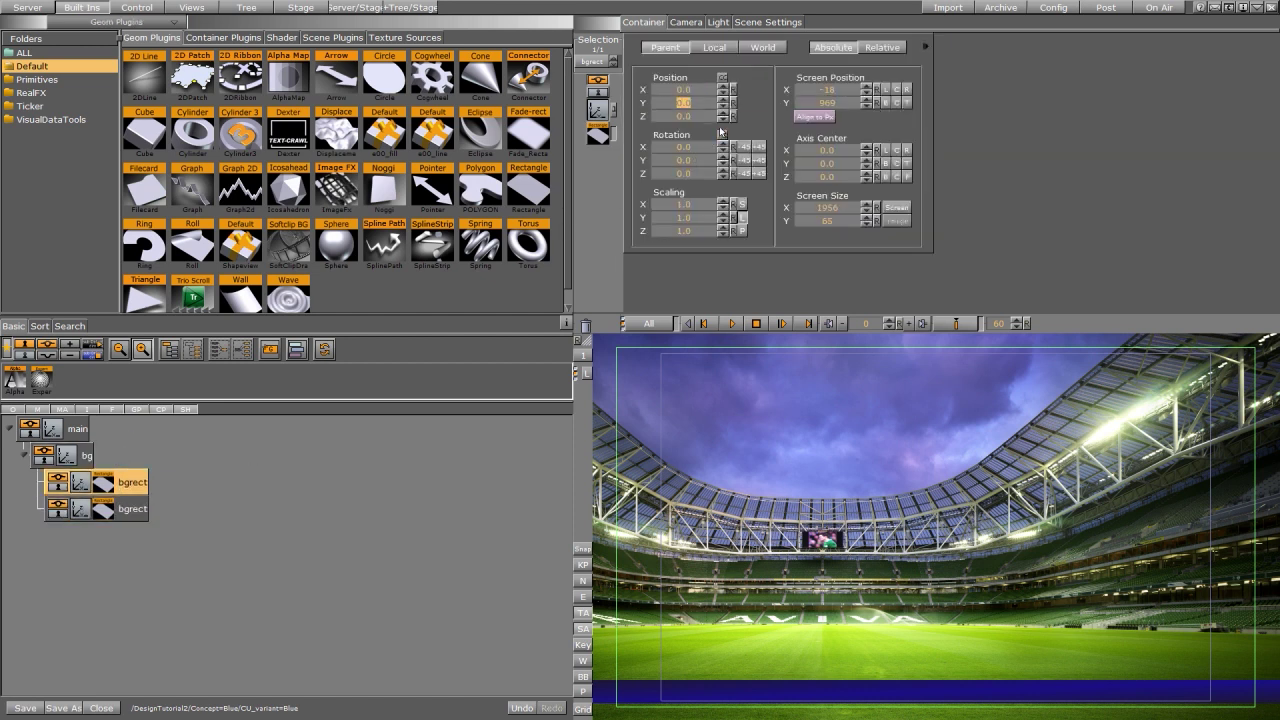
key(Tab)
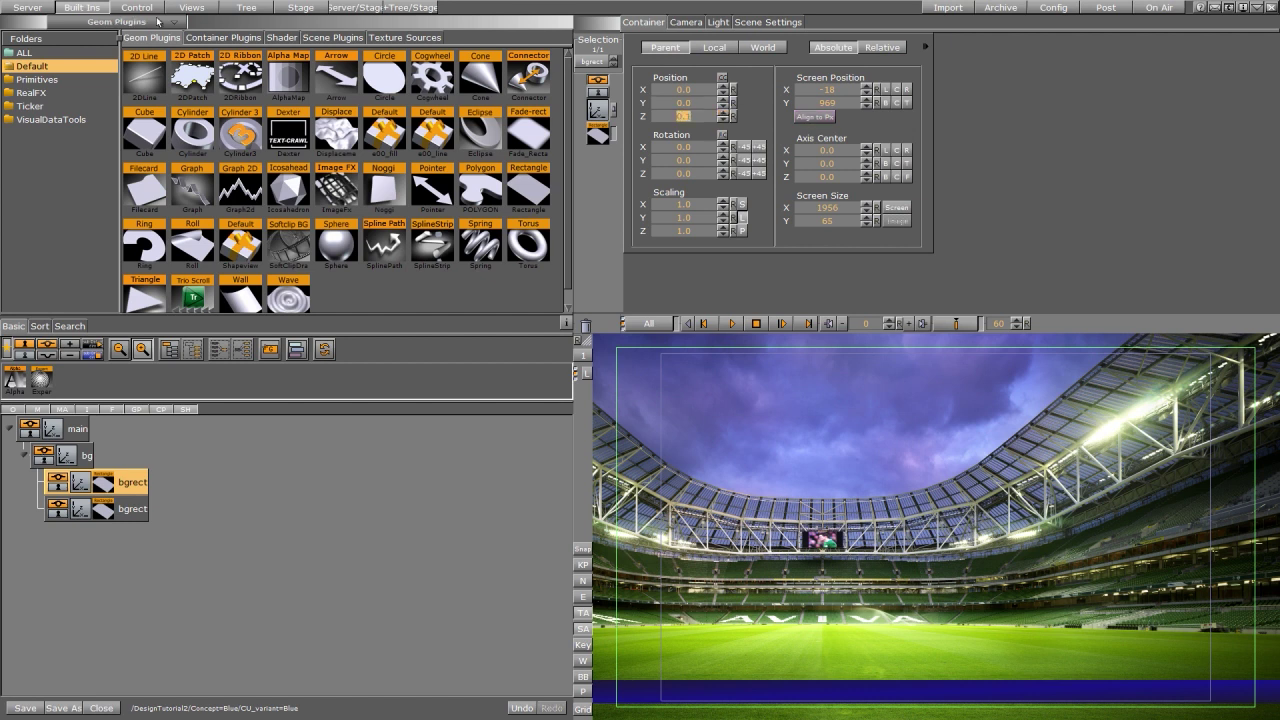
- Apply the Hexagon image from DesignTutorial2 to the upper bgrect and set its texture scaling to 0.29
click(27, 7)
click(213, 40)
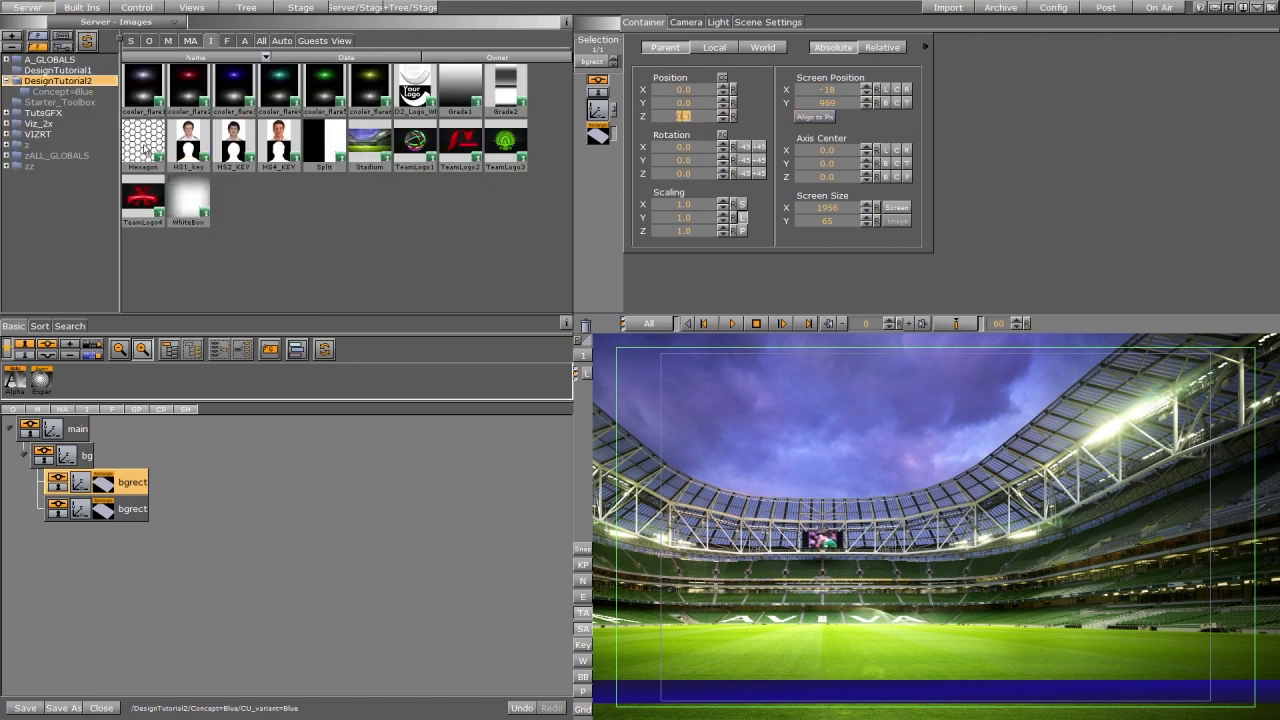
drag(145, 140, 105, 484)
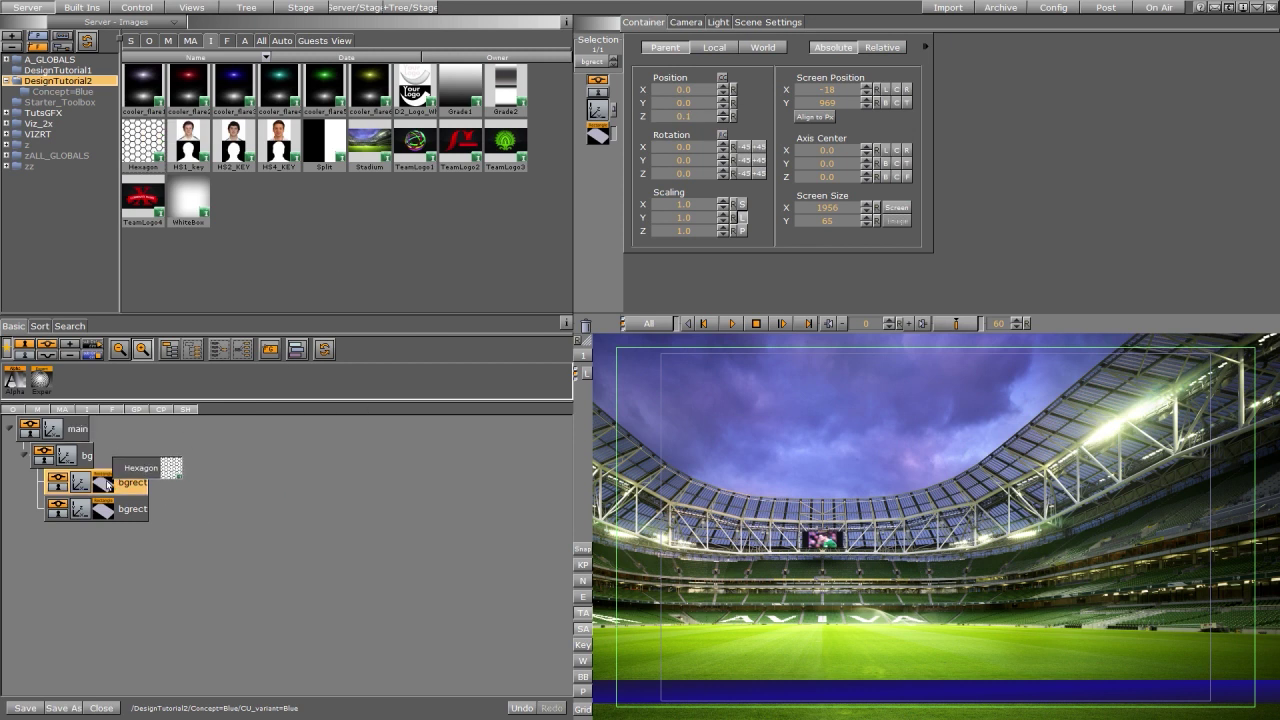
click(125, 485)
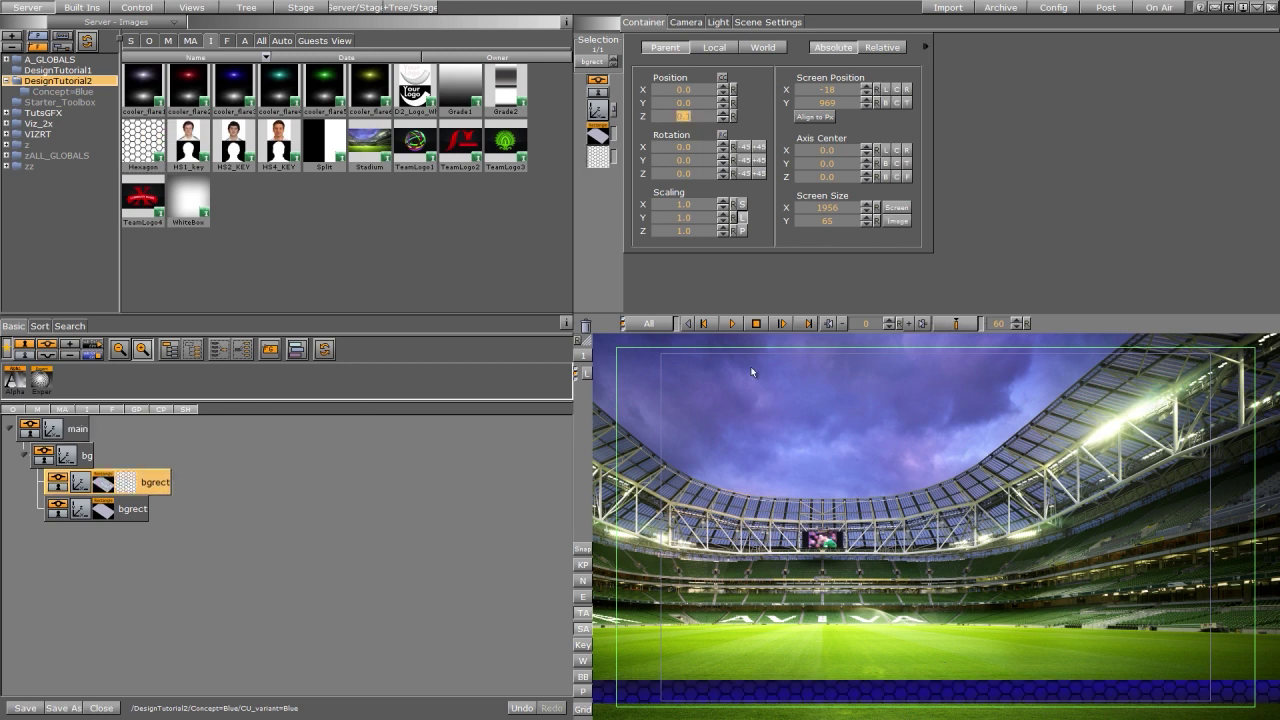
drag(906, 288, 869, 295)
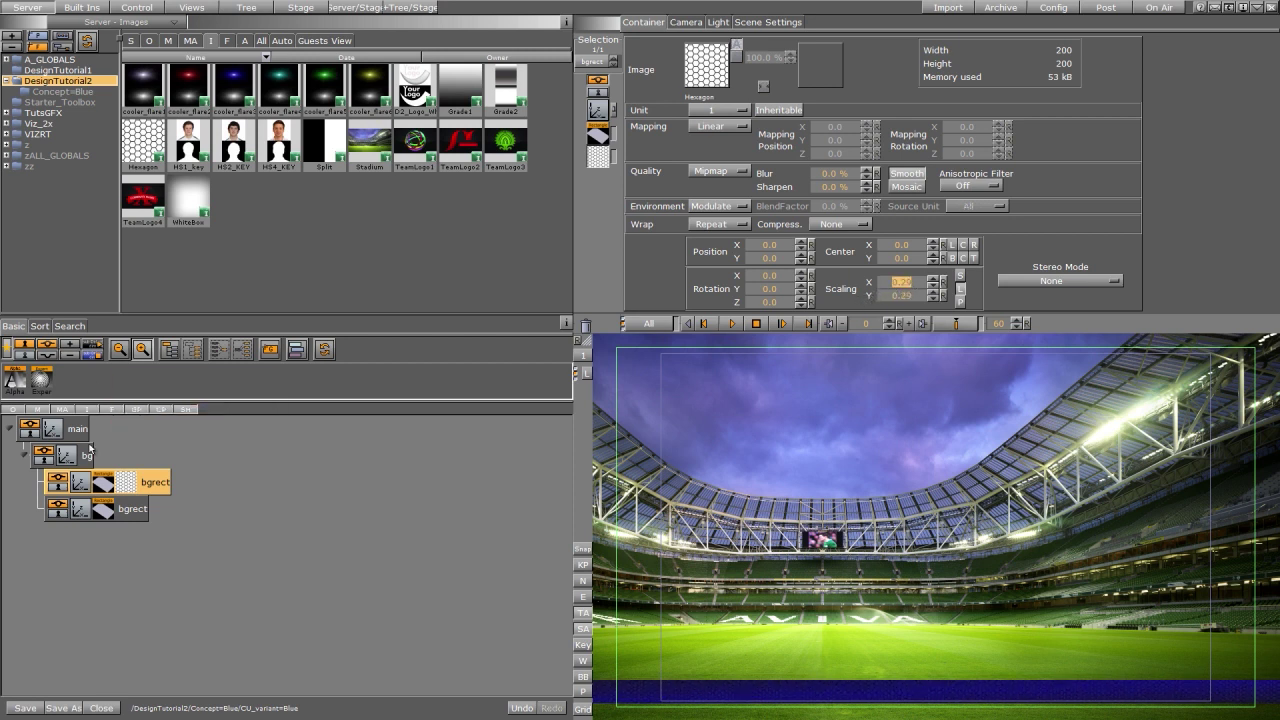
- Brighten the hexagon bgrect's UpperLeft vertex color to RGB 28, 26, 84
click(104, 484)
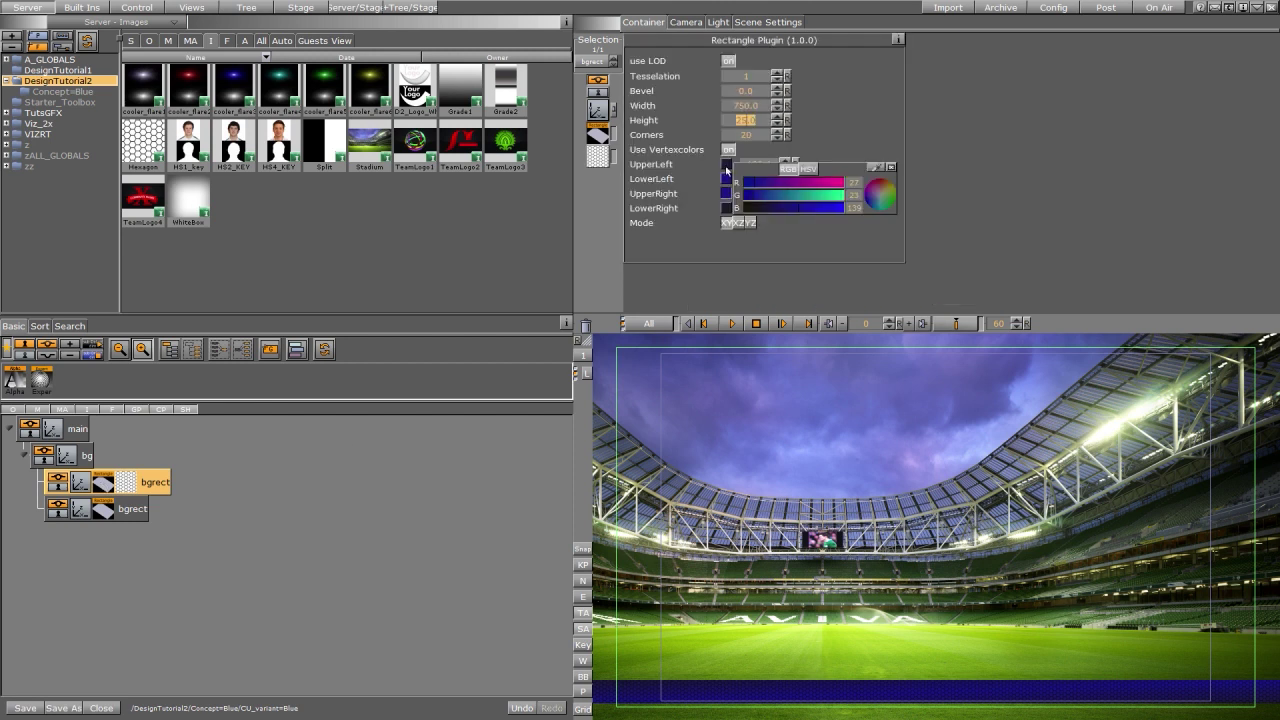
click(726, 167)
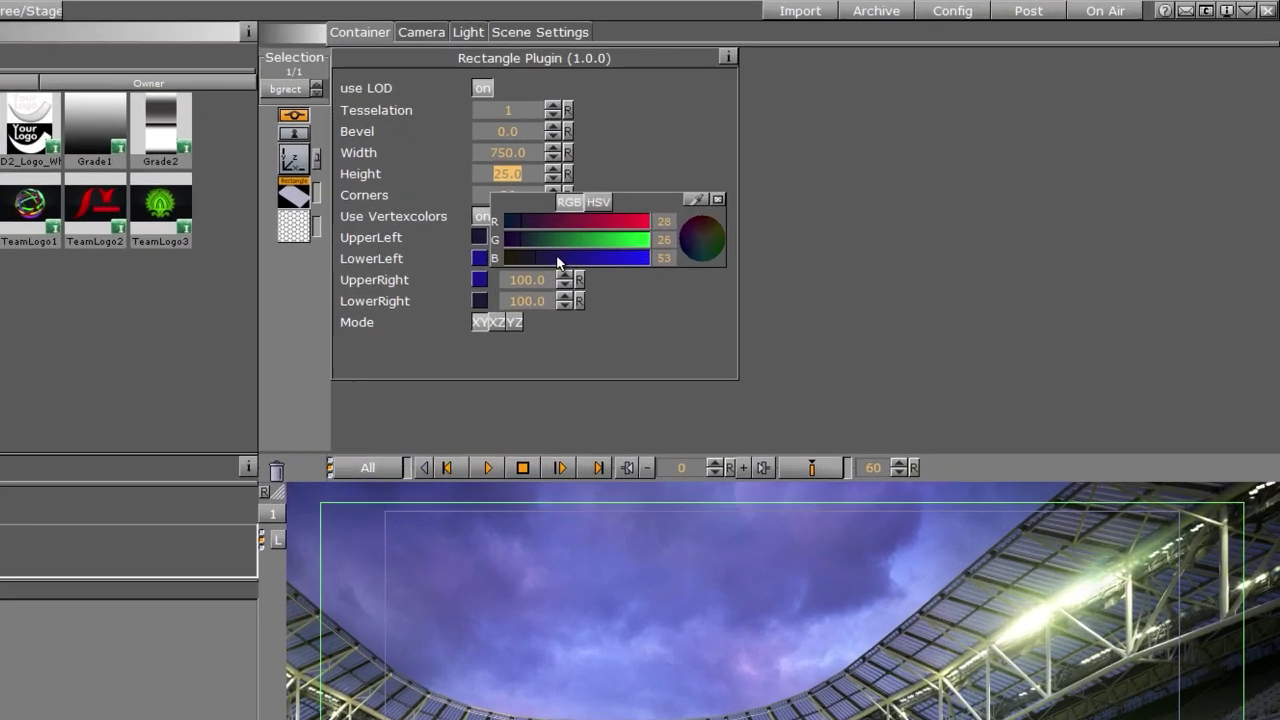
drag(781, 181, 812, 181)
drag(578, 271, 519, 296)
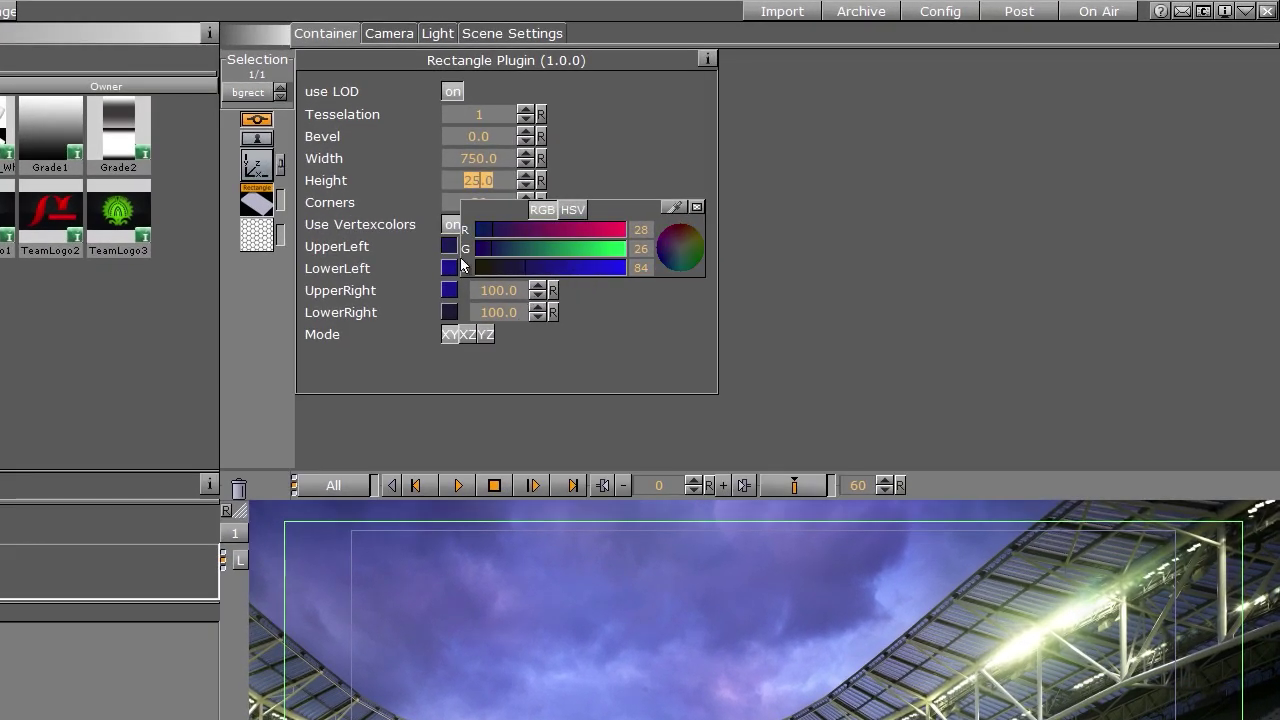
click(697, 206)
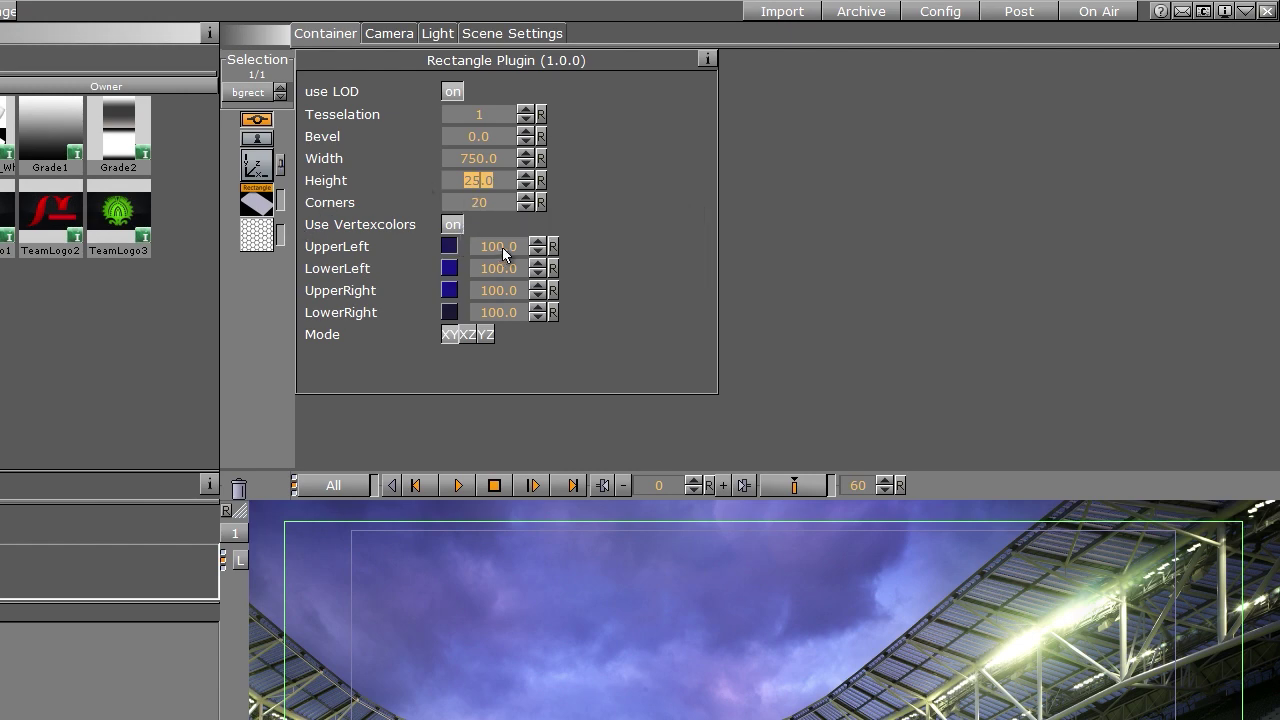
- Lower the hexagon bgrect's vertex alphas to UpperLeft 1.177, LowerLeft 47.451, UpperRight 64.706 and LowerRight 62.745
drag(512, 246, 418, 246)
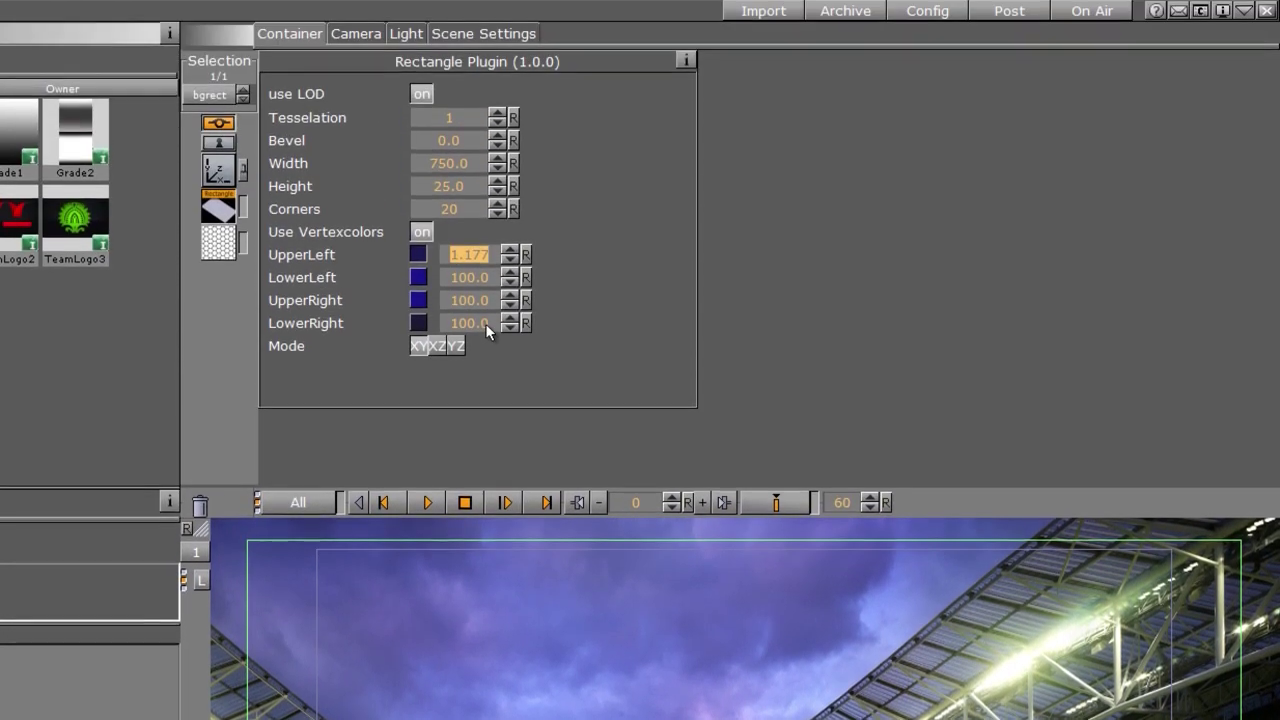
drag(449, 328, 452, 273)
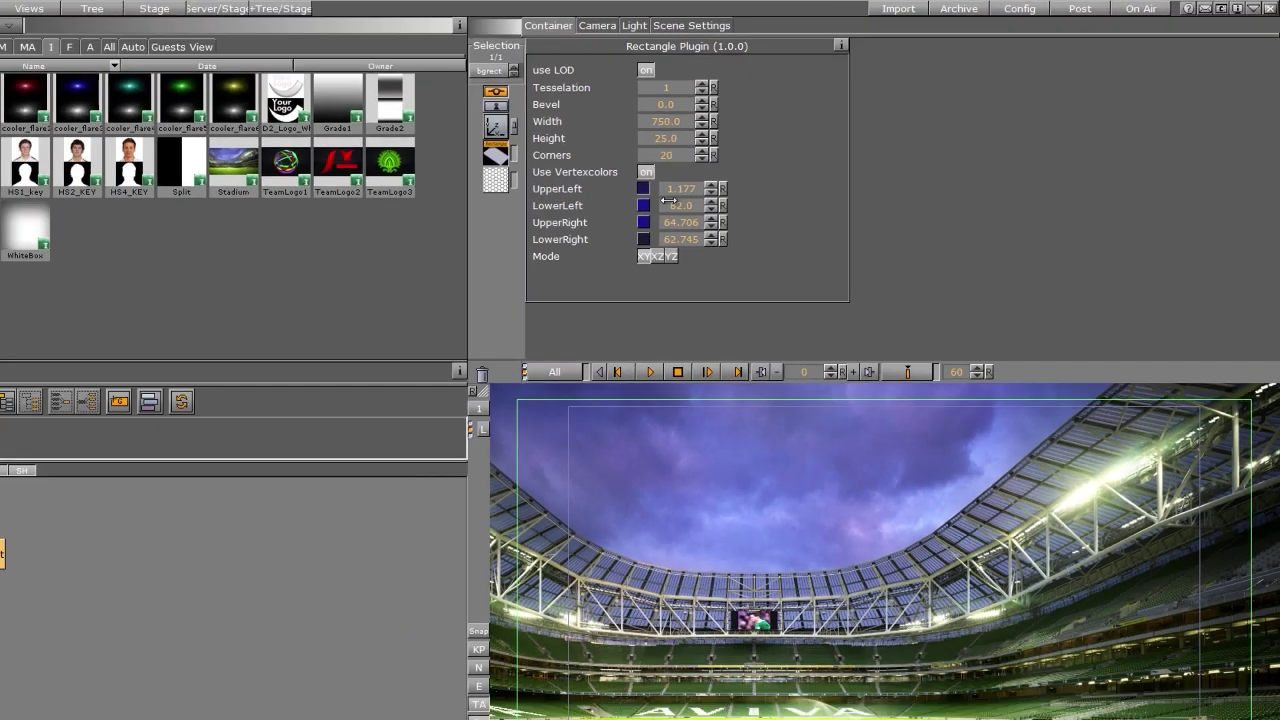
drag(668, 201, 648, 205)
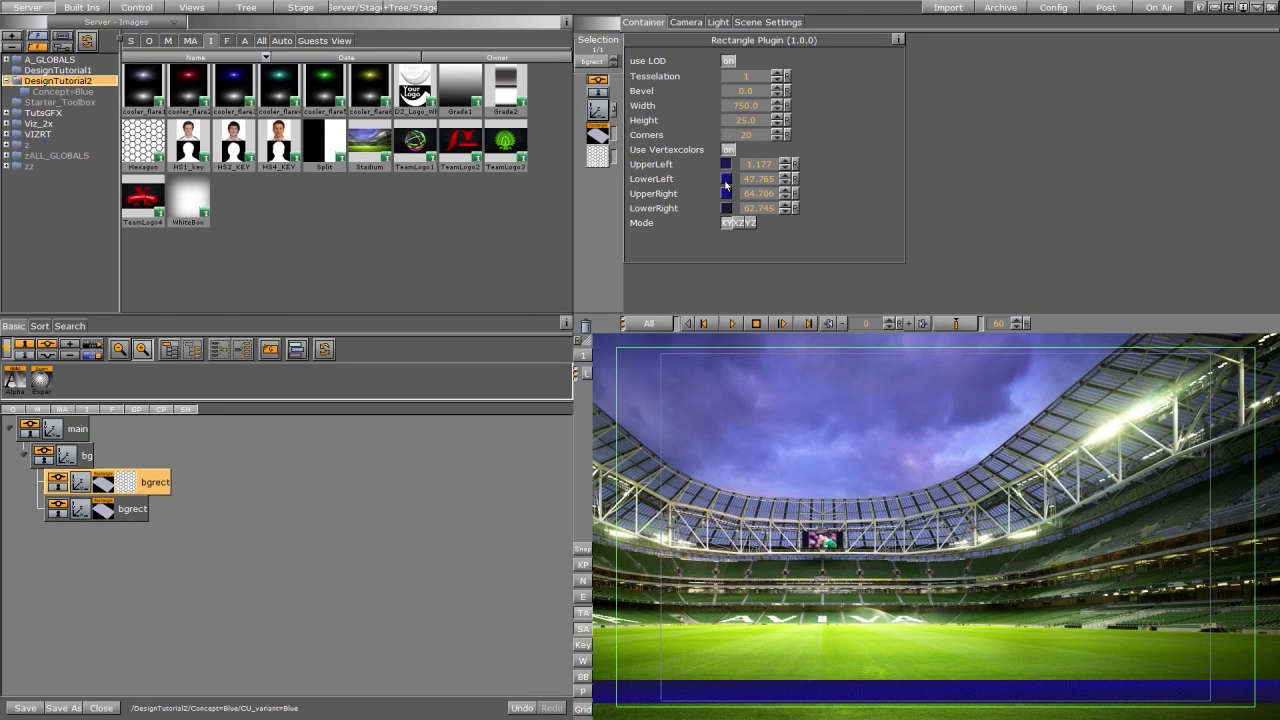
drag(726, 184, 725, 184)
- Add a copy of the hexagon bgrect at Z position 0.3 and replace its texture with the Split image
ctrl+drag(155, 487, 124, 453)
click(85, 487)
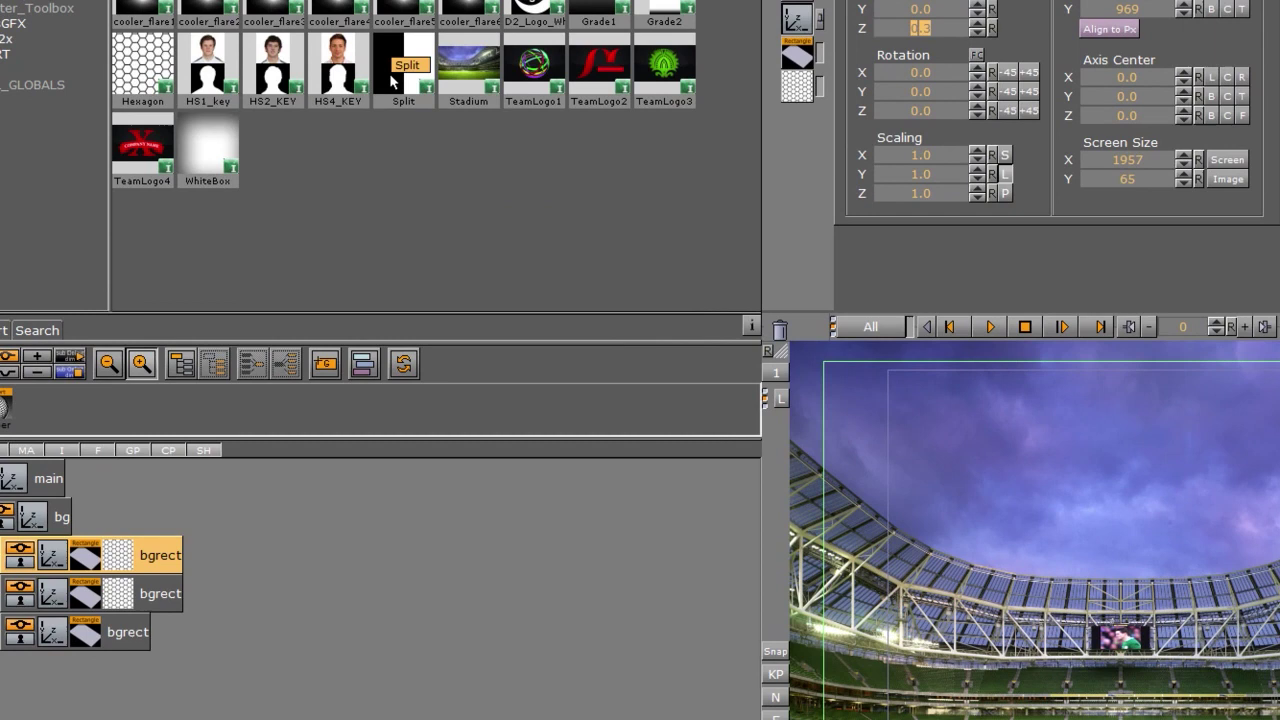
drag(327, 135, 130, 480)
- Set the Split texture's X scaling to 0.16 and rotate it about Z to form diagonal stripes
drag(123, 553, 125, 556)
click(122, 561)
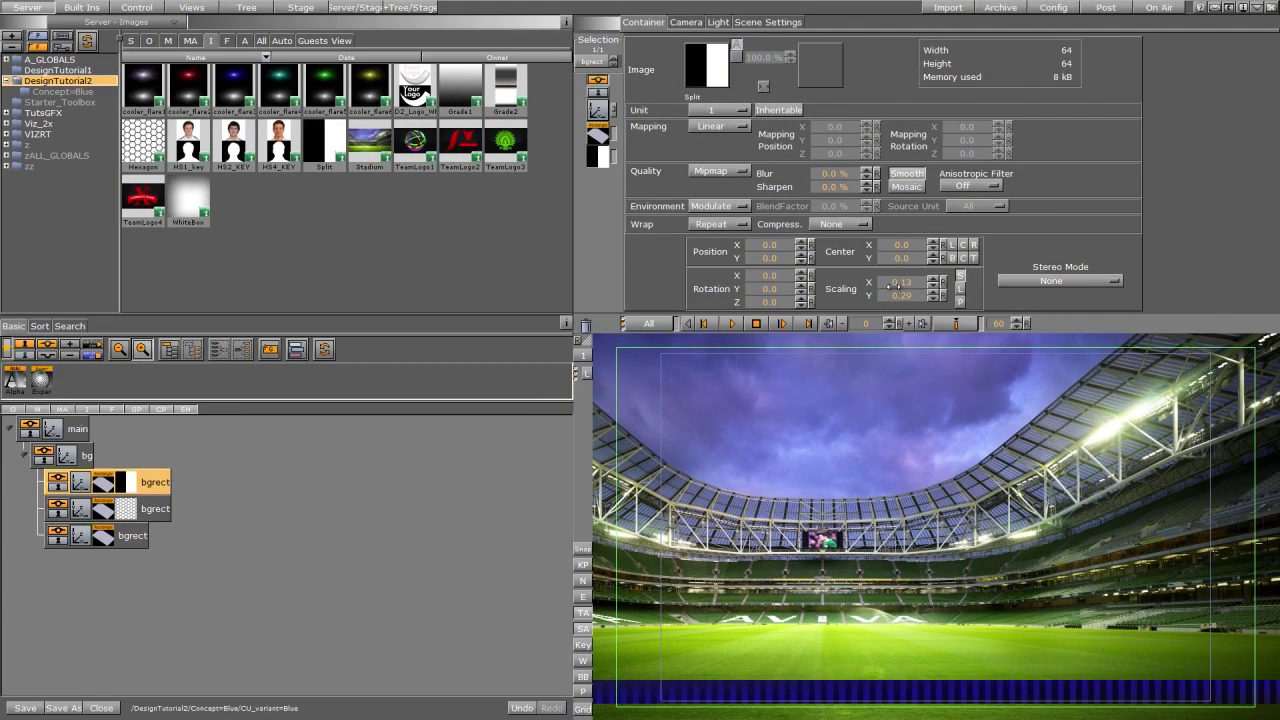
drag(830, 337, 786, 342)
click(768, 302)
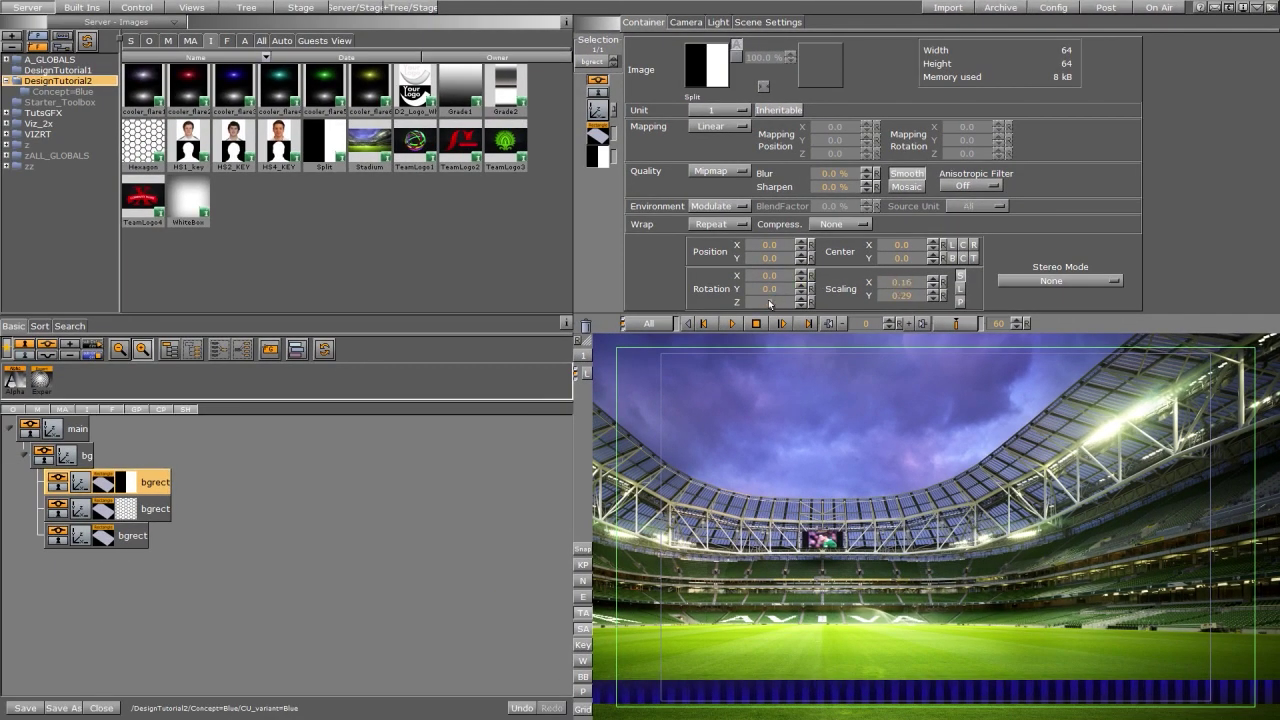
- Set the striped bgrect's UpperLeft vertex color to turquoise, RGB 28, 216, 201
click(106, 488)
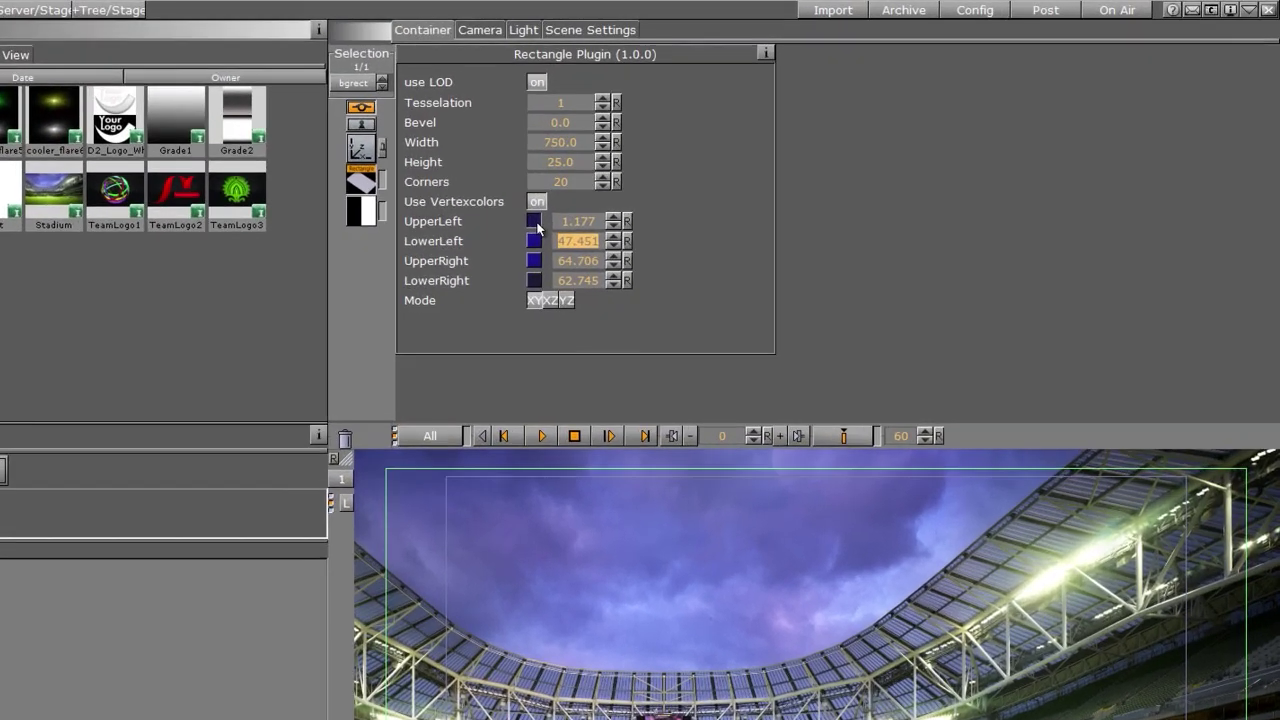
click(726, 164)
drag(636, 240, 660, 245)
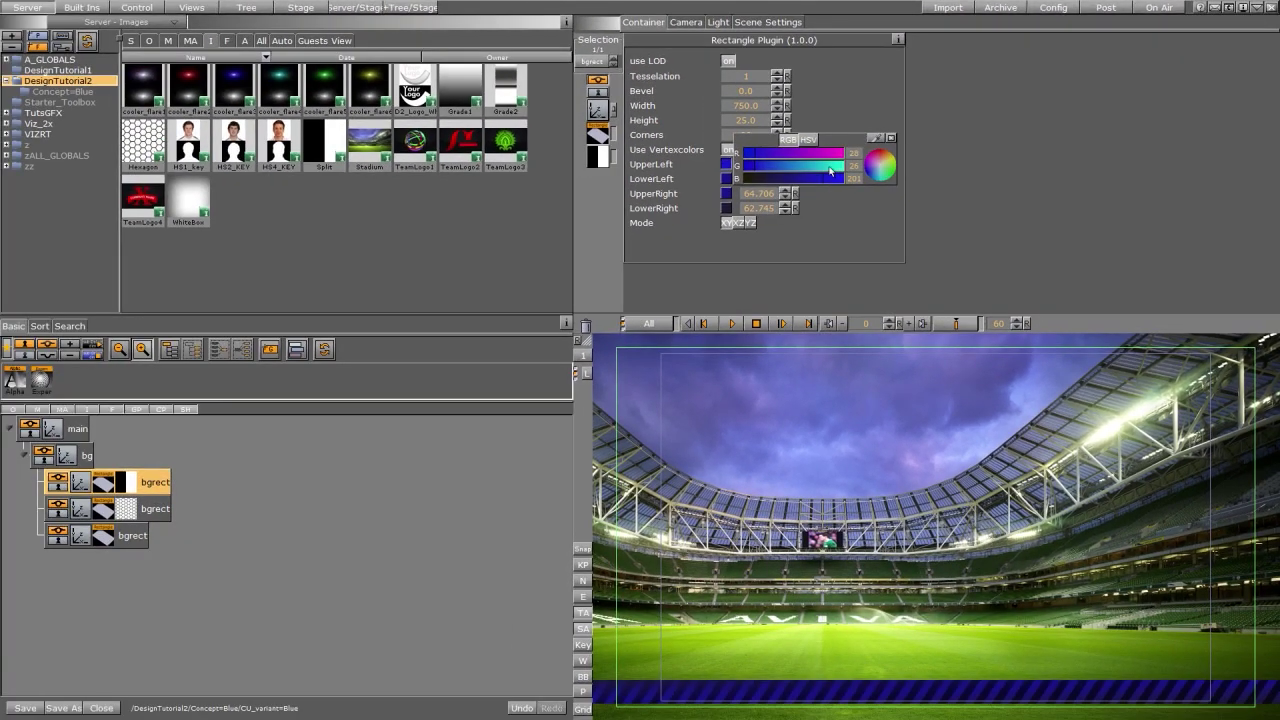
click(829, 171)
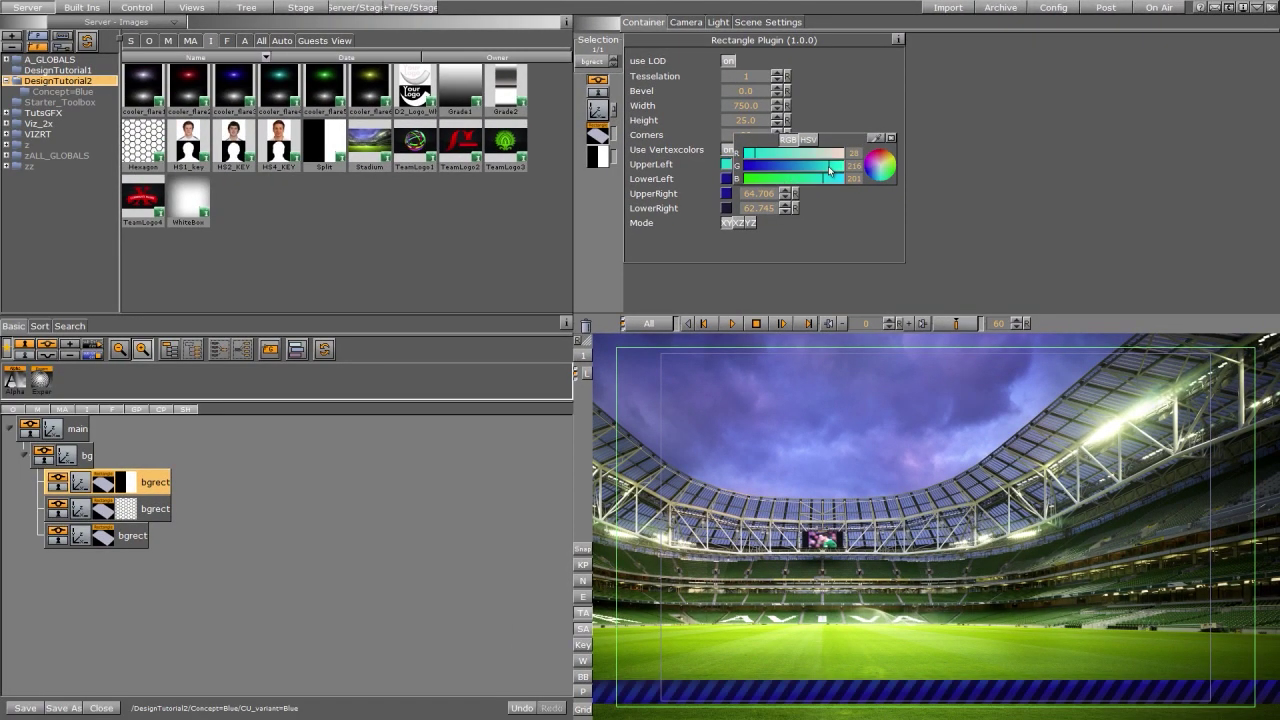
click(881, 141)
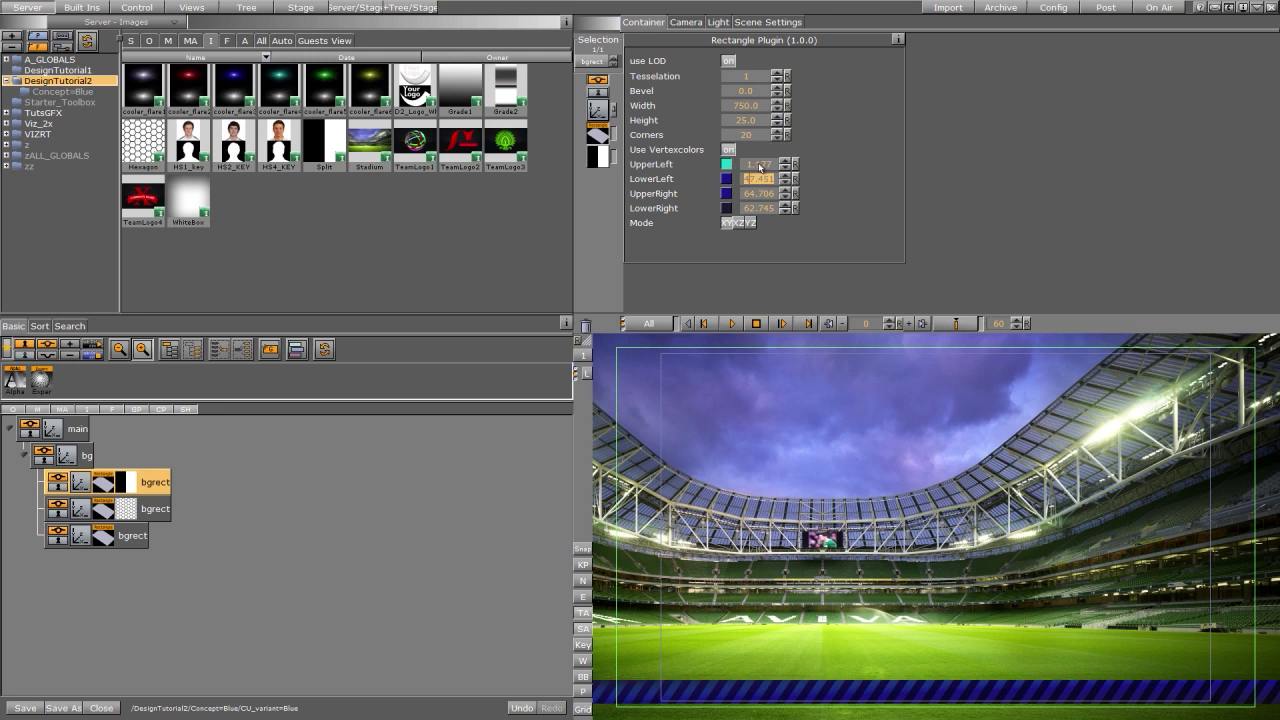
- Set the striped bgrect's vertex alphas to UpperLeft 17.647, LowerLeft 0 and UpperRight 40.392
drag(763, 164, 725, 173)
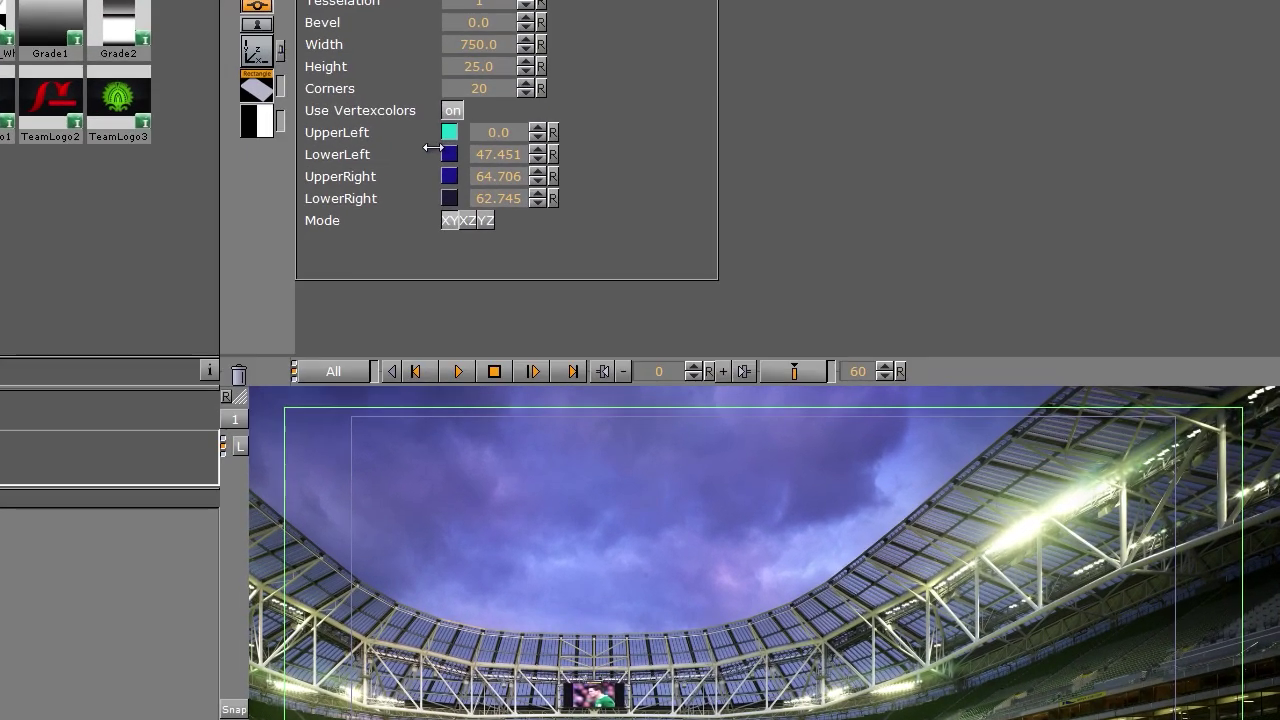
drag(433, 148, 400, 160)
drag(500, 178, 401, 186)
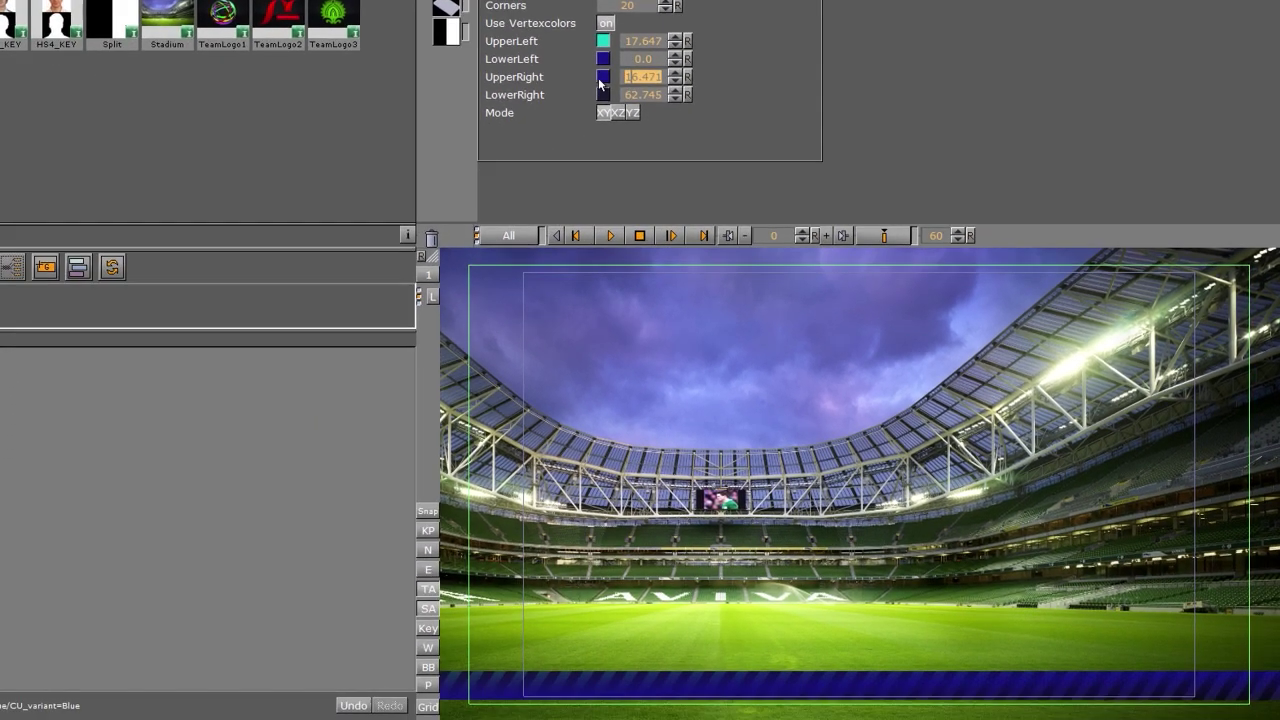
drag(624, 74, 668, 74)
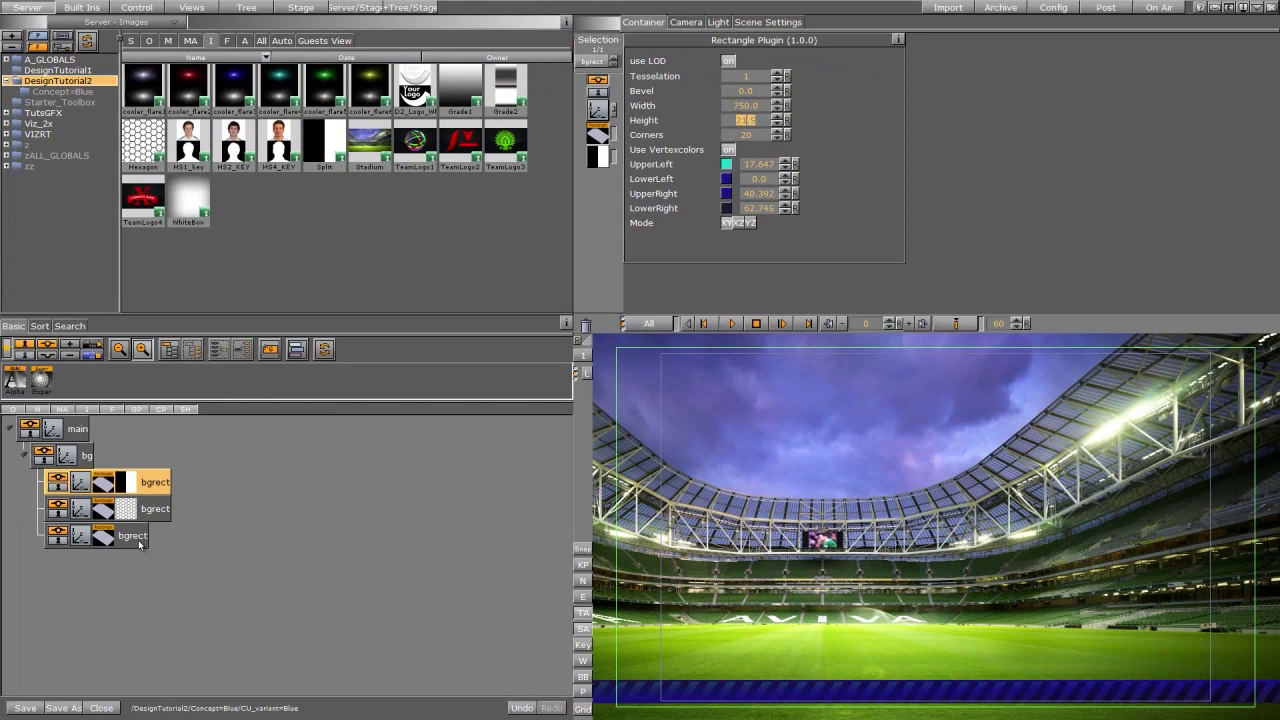
- Duplicate the plain bgrect at the end of bg and give all four vertices of the copy teal RGB 28, 190, 173
ctrl+drag(140, 545, 85, 605)
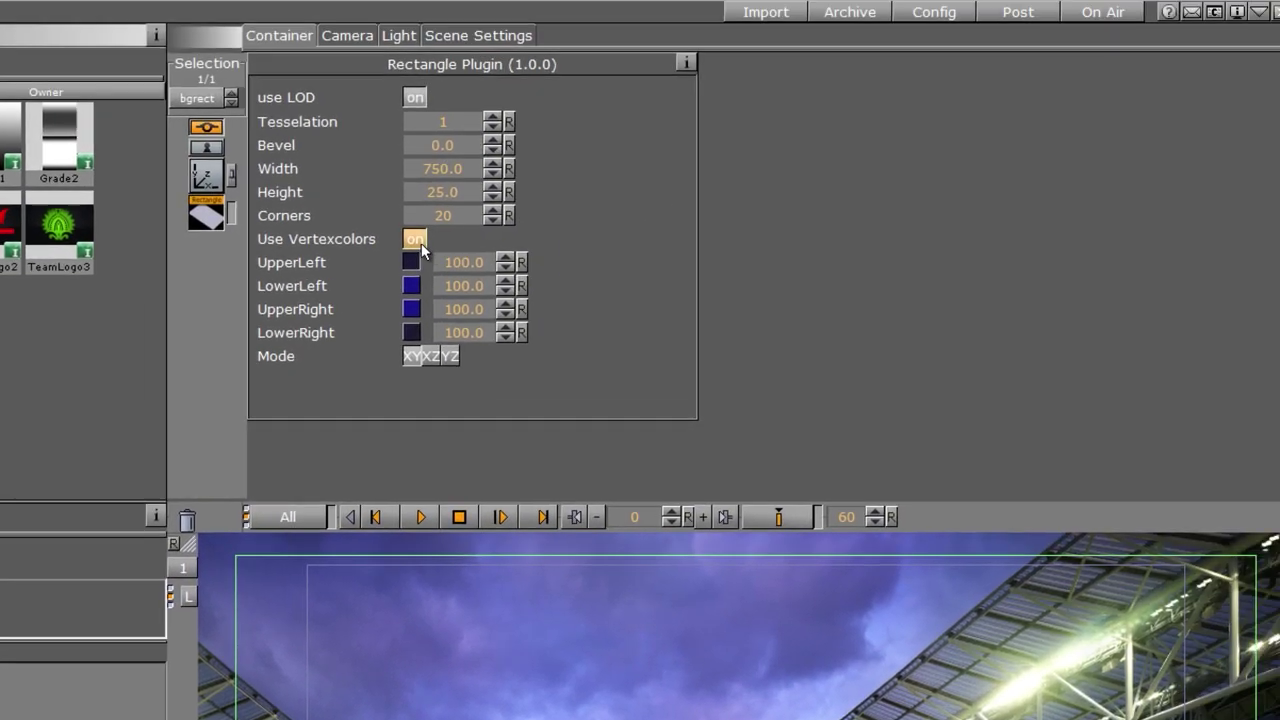
click(411, 262)
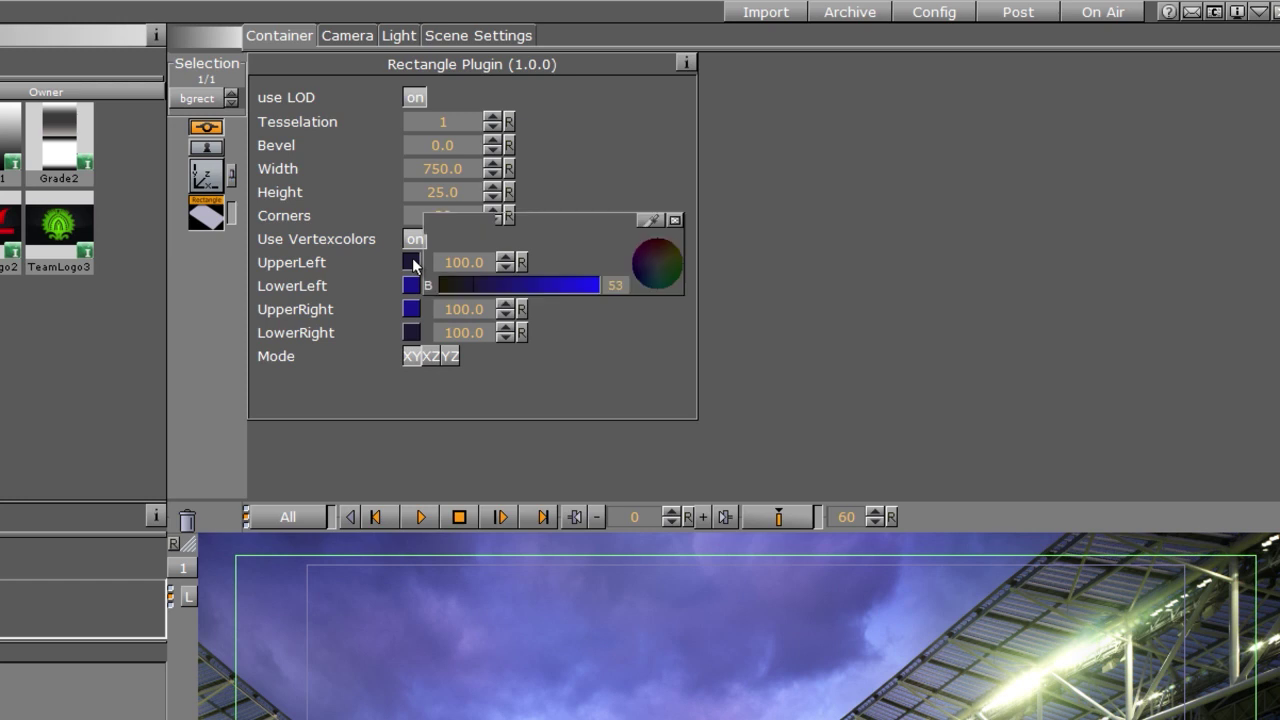
click(547, 285)
click(558, 266)
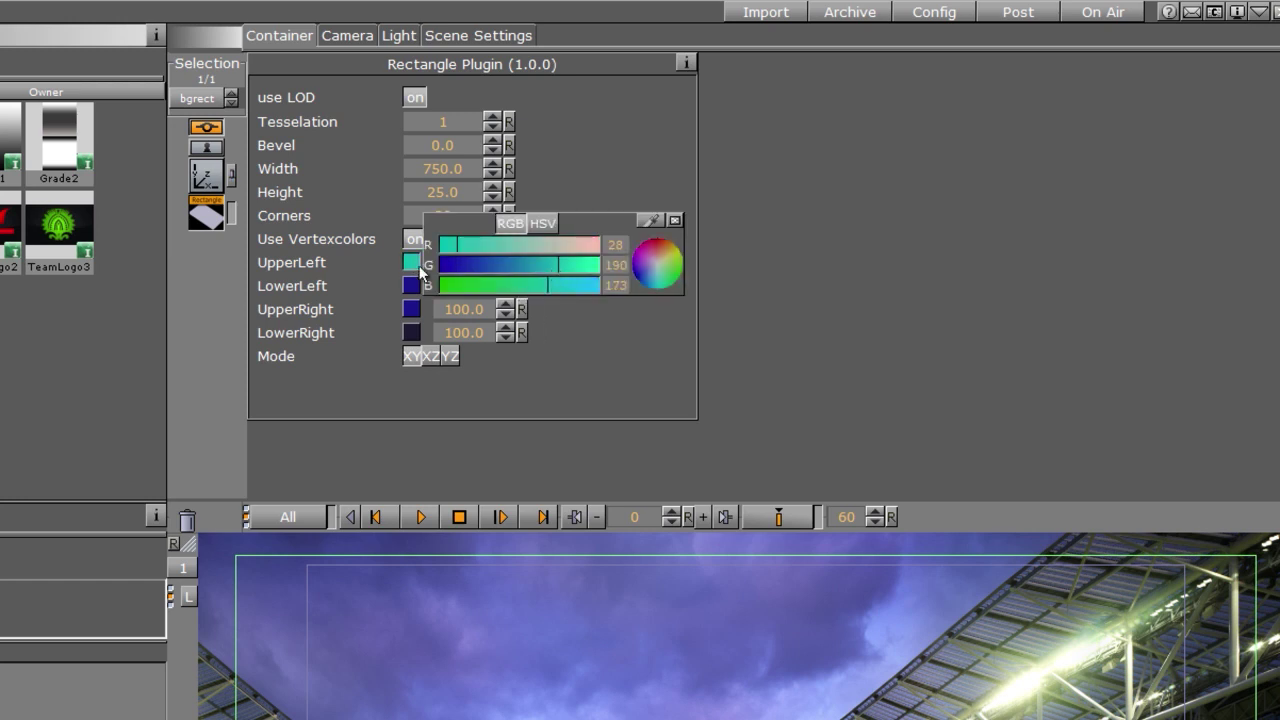
drag(411, 262, 411, 309)
drag(411, 309, 415, 290)
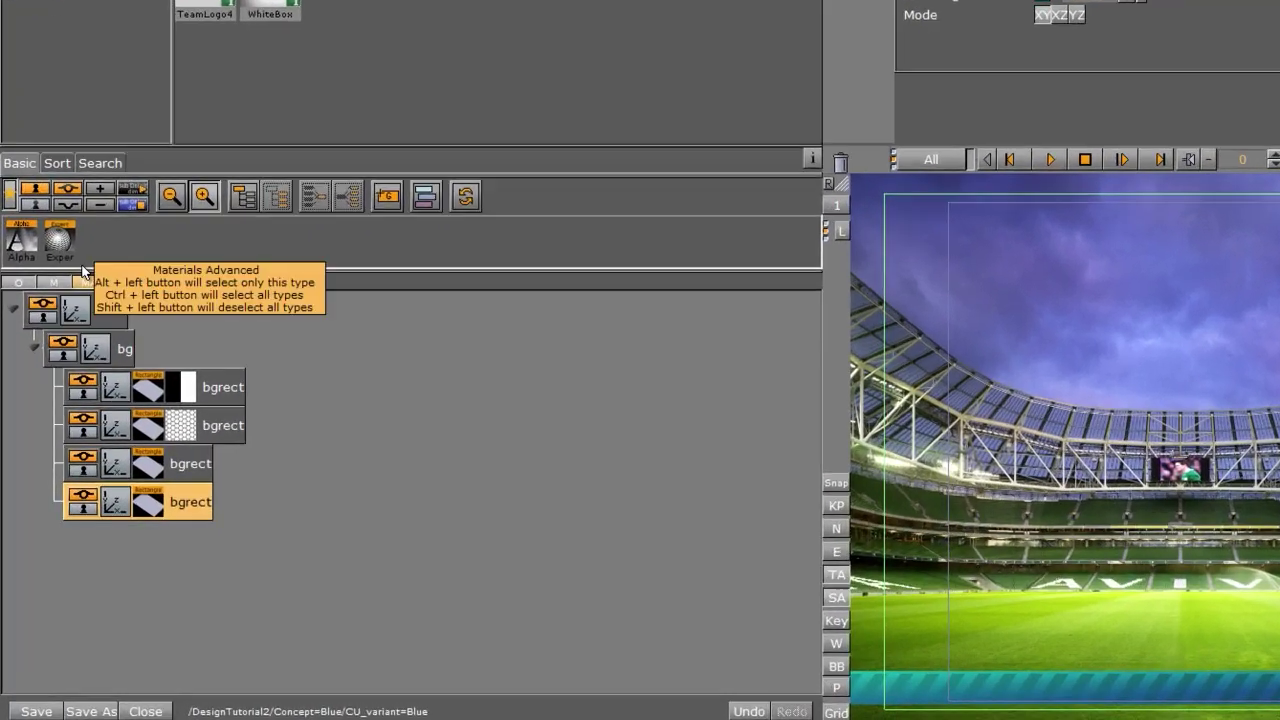
- Add the Expert plugin to the lowest bgrect and set its Drawmode to Outline
drag(4, 393, 183, 479)
drag(342, 318, 207, 483)
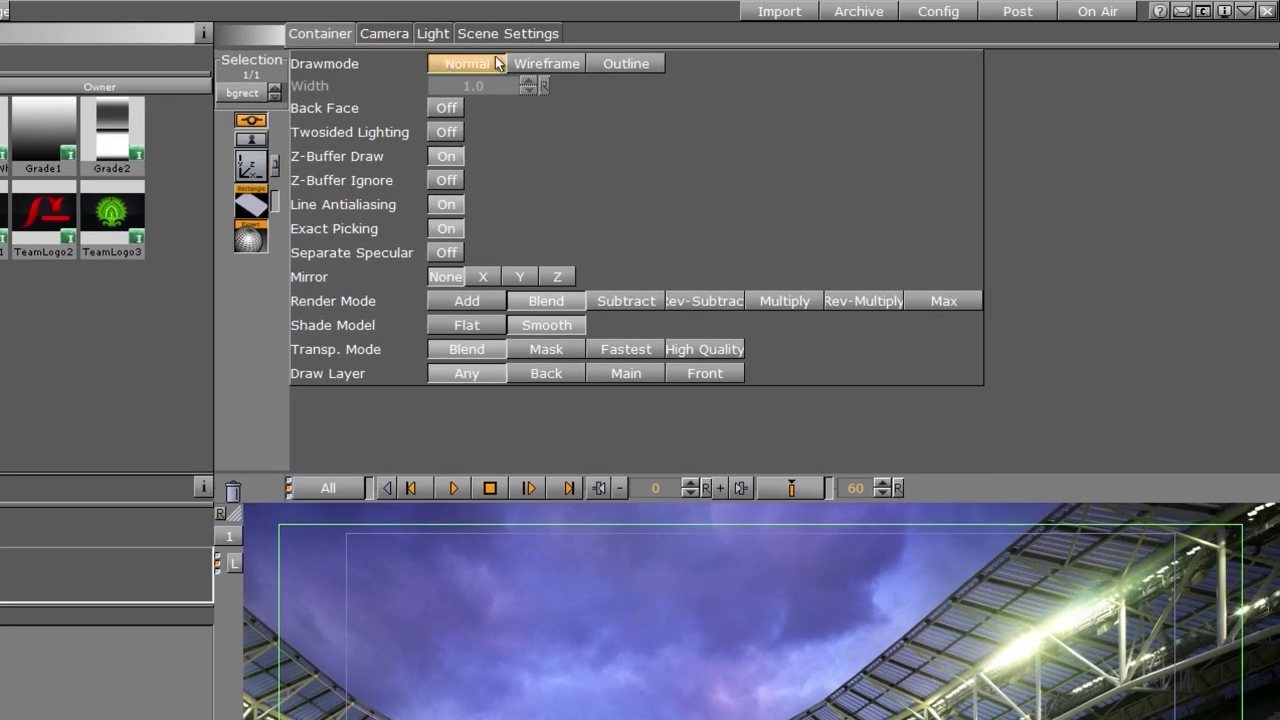
click(610, 69)
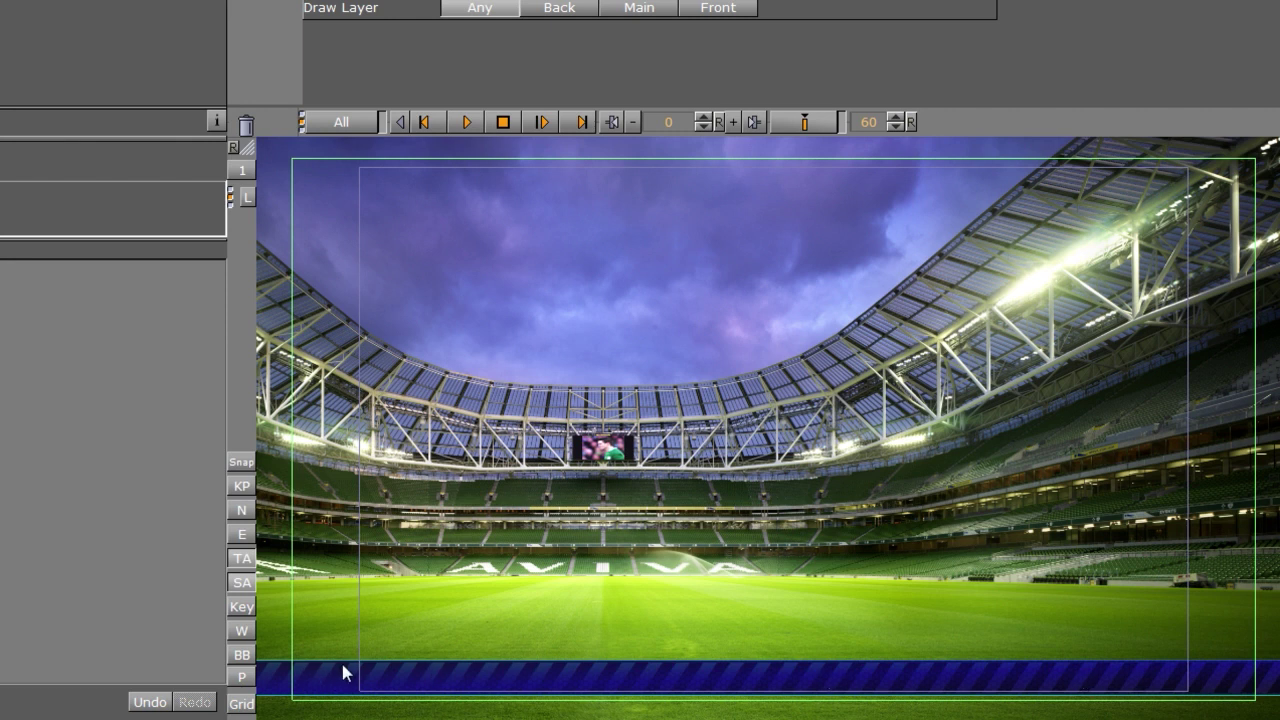
- Hide the title and safe area guides in the preview
click(241, 582)
click(241, 558)
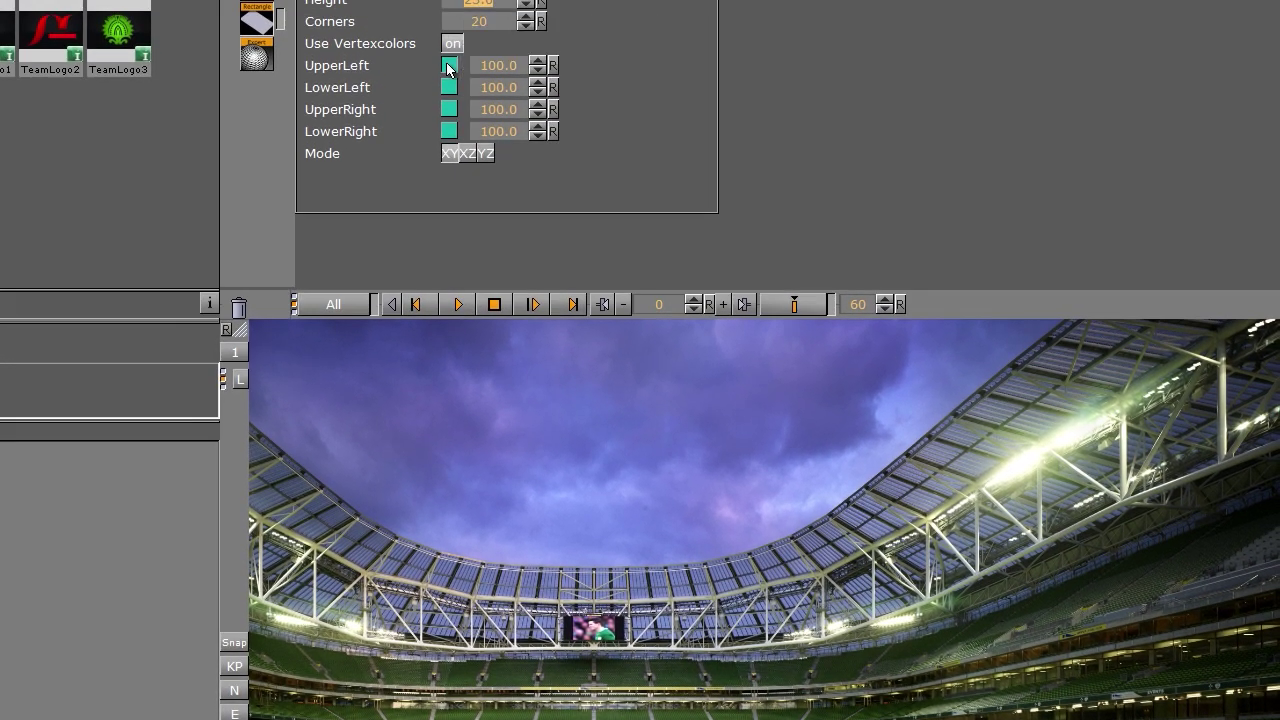
- Recolor the outline bgrect's vertices to blue RGB 28, 18, 172 by lowering green and copying the color between vertices
click(447, 66)
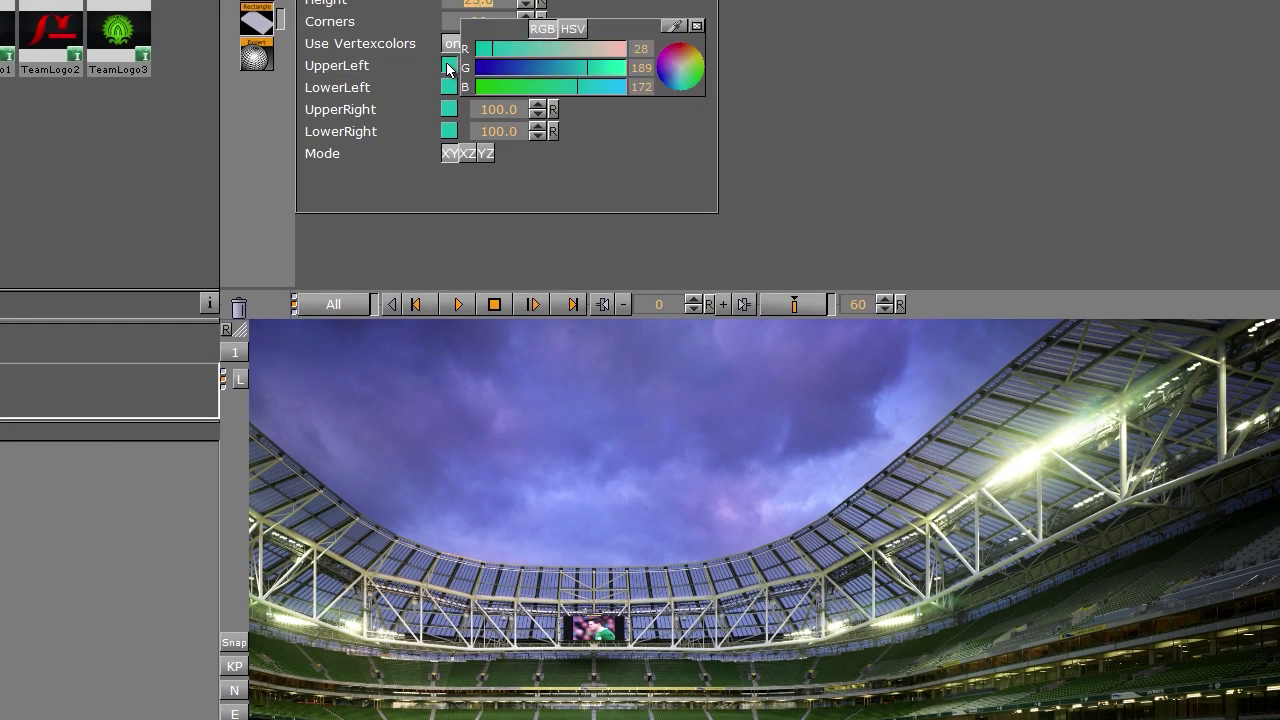
click(501, 67)
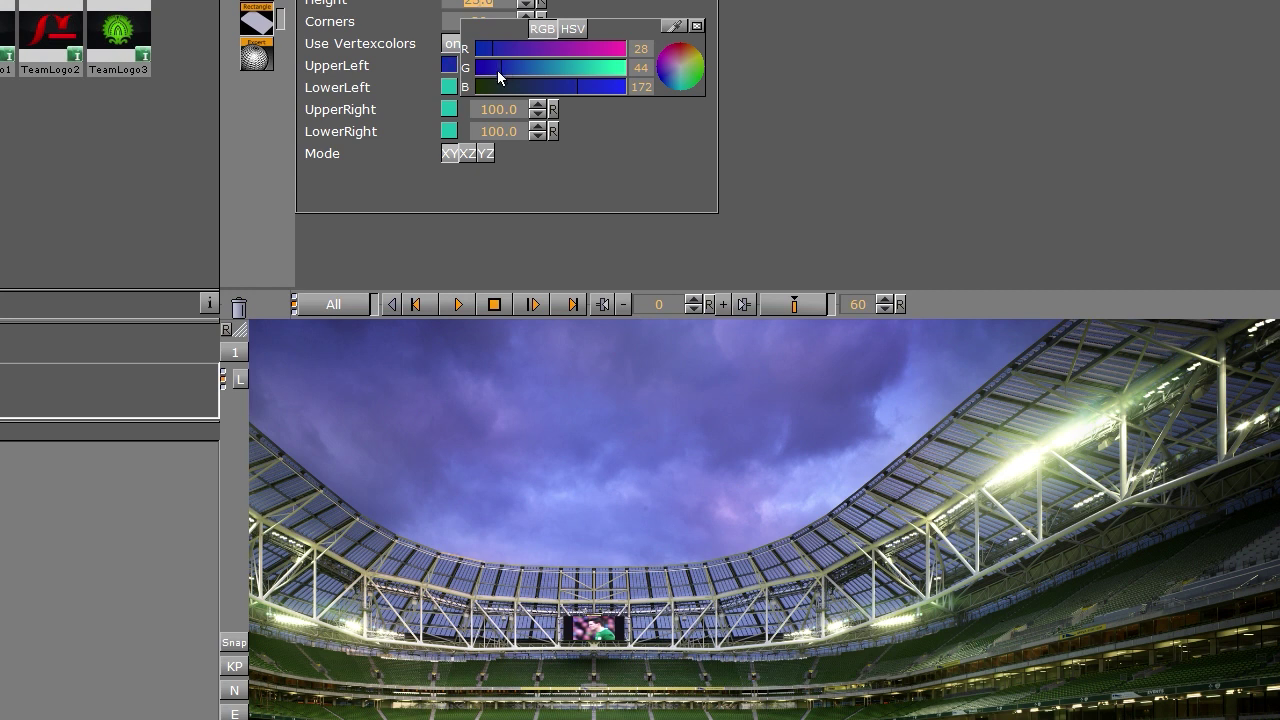
click(449, 131)
click(487, 134)
drag(448, 131, 448, 87)
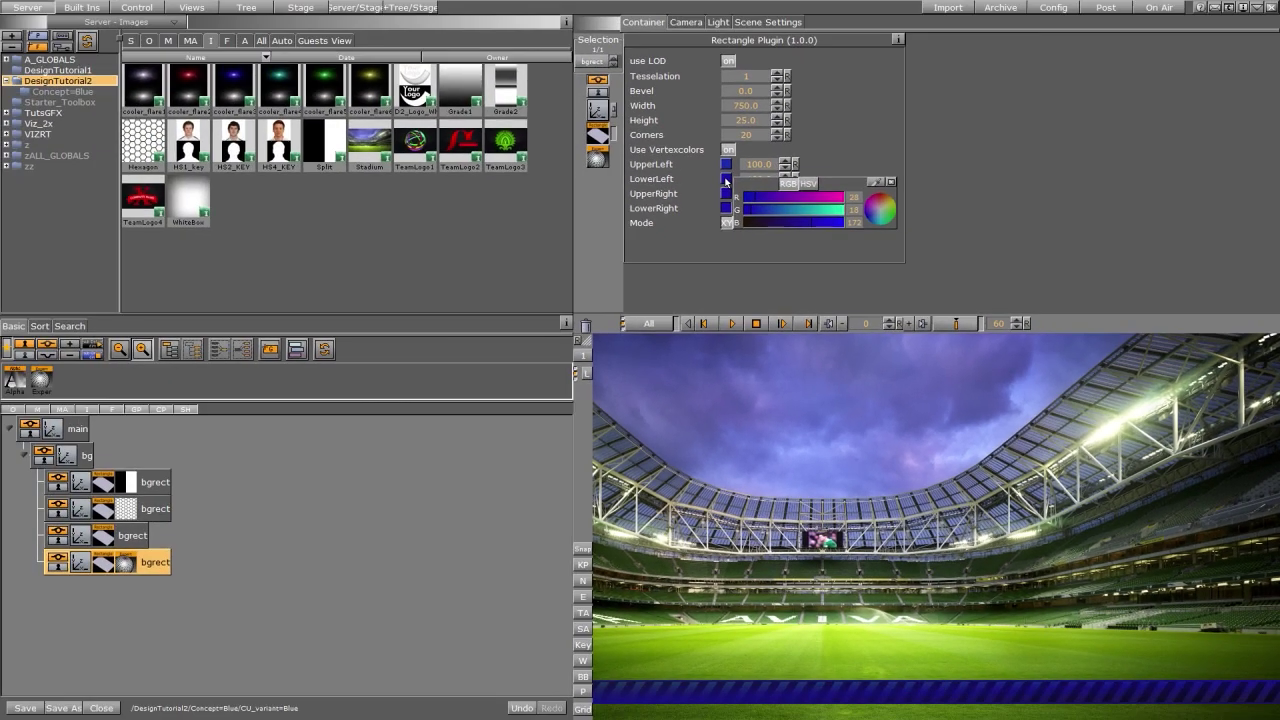
- Collapse the bg container and add a new group container below it under main
click(25, 459)
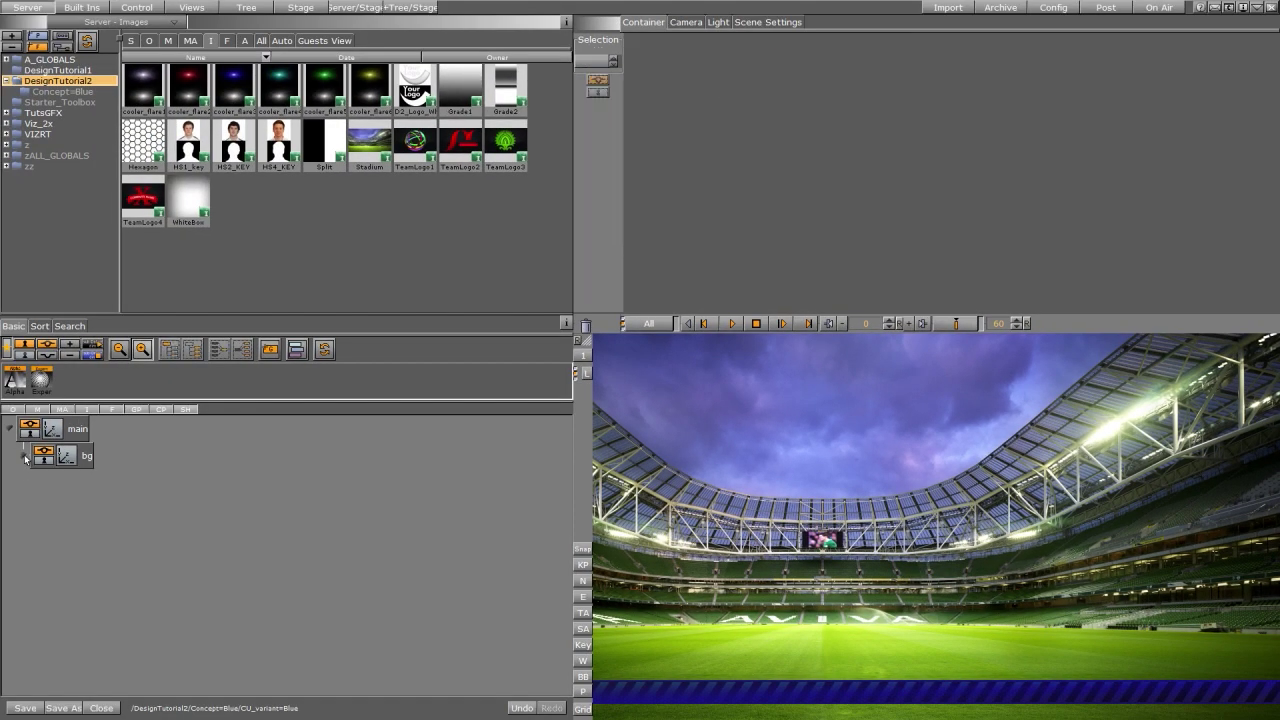
drag(270, 350, 62, 468)
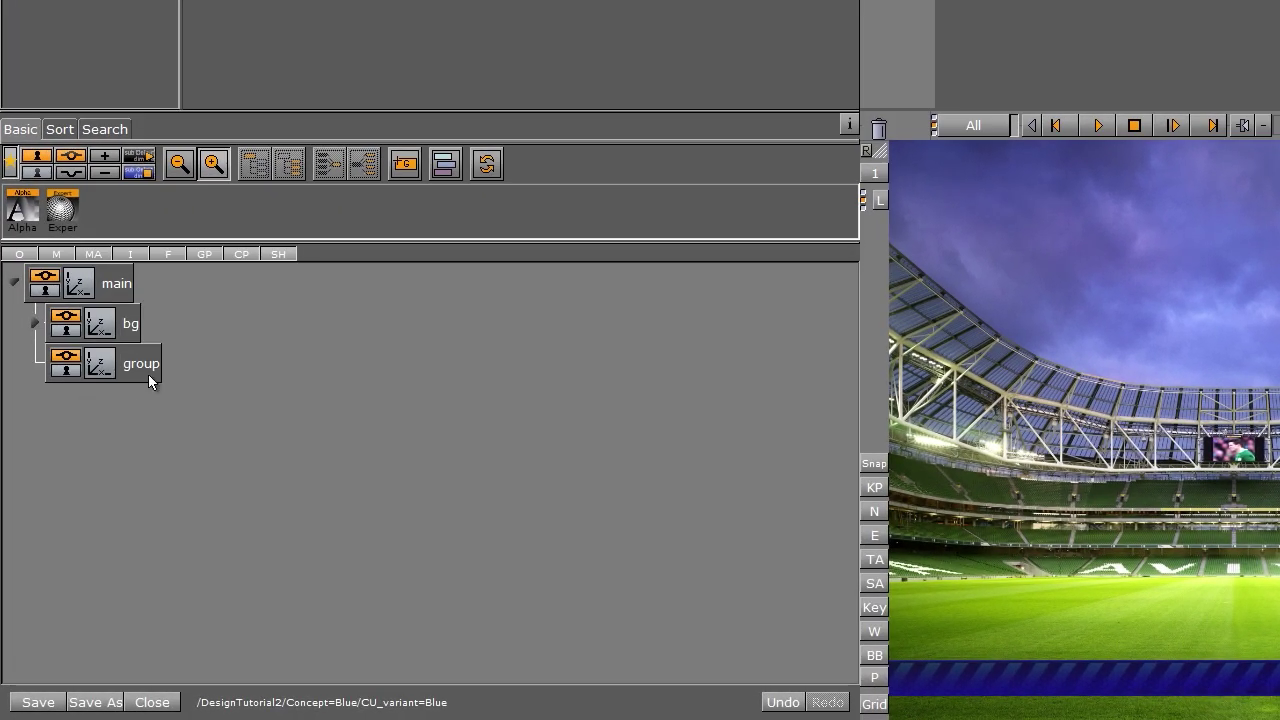
- Rename the new group container under main to "title"
click(101, 487)
double_click(153, 370)
text(title)
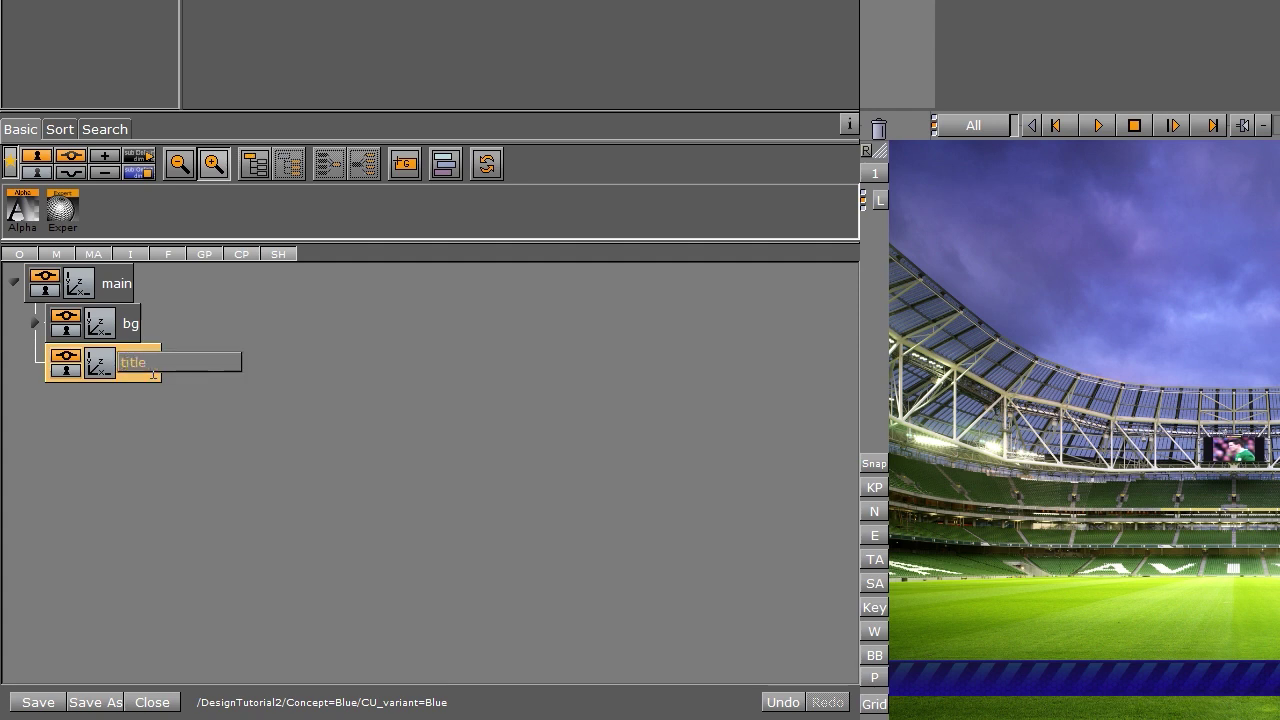
key(Return)
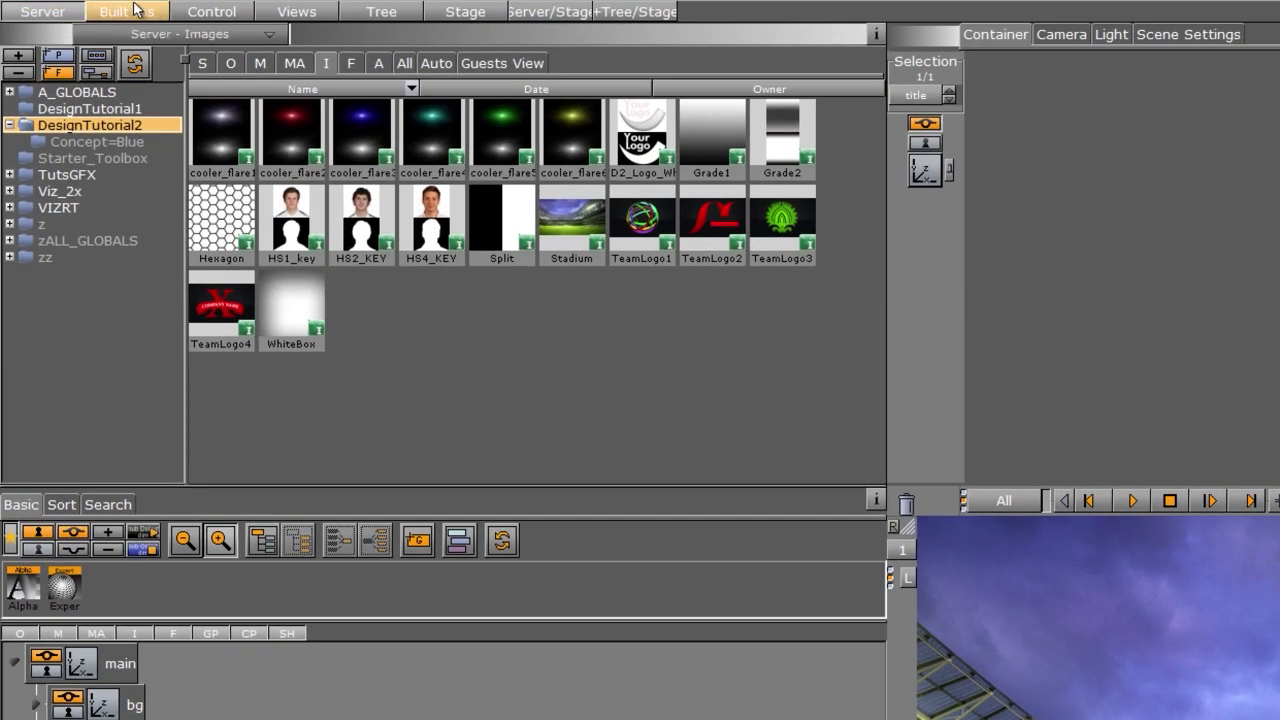
- Add a Noggi geometry inside the title container and set its height to 25
click(135, 10)
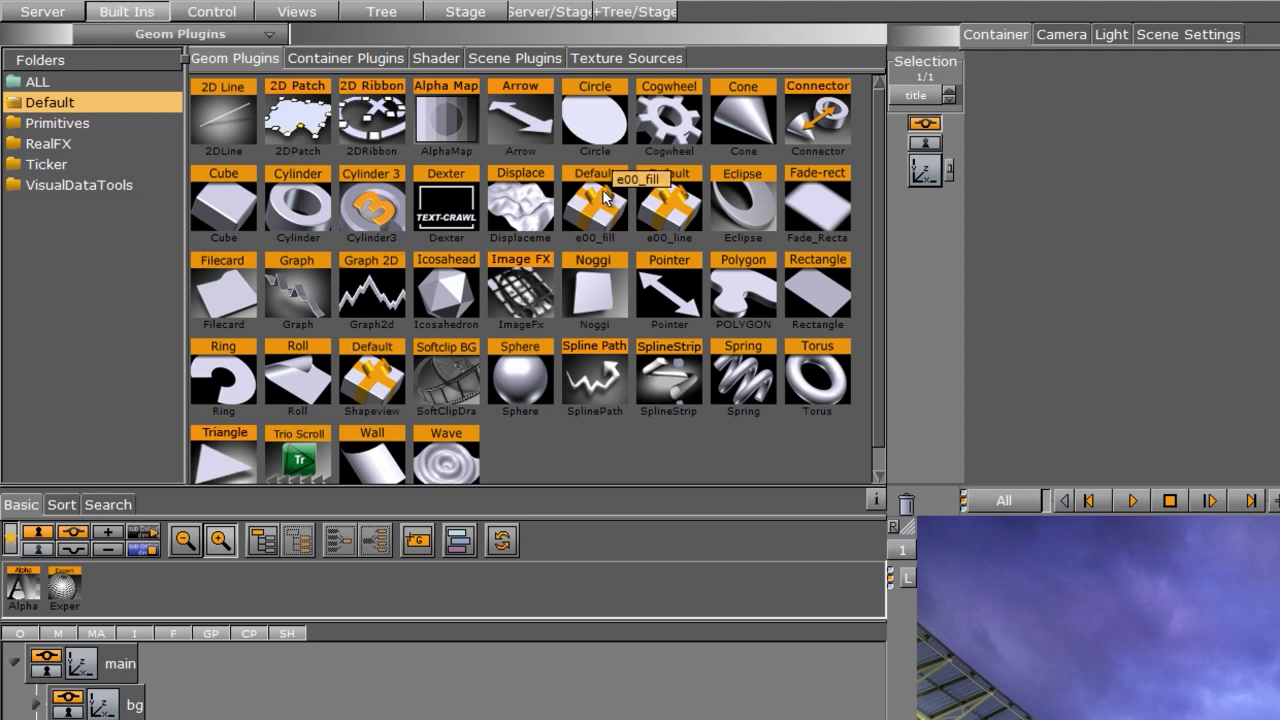
drag(600, 292, 155, 719)
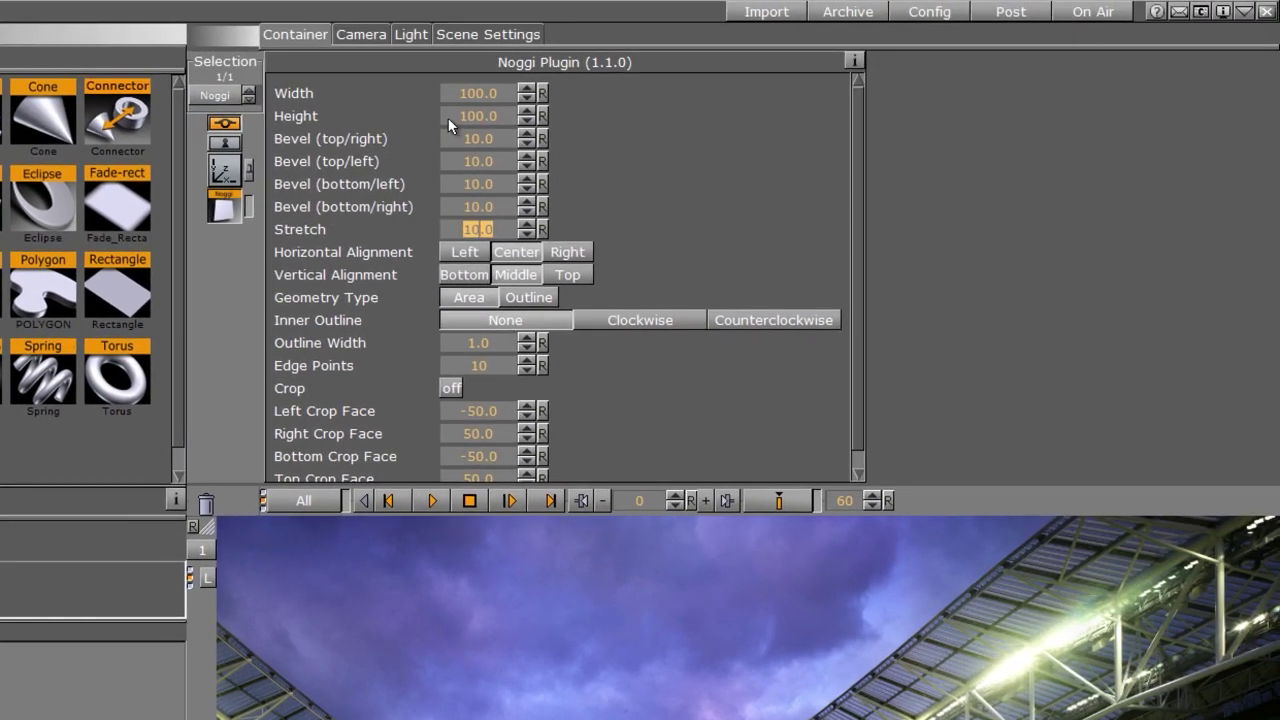
click(469, 115)
text(25)
- Set all four bevels of the Noggi shape to 0 and its stretch to 60
click(478, 138)
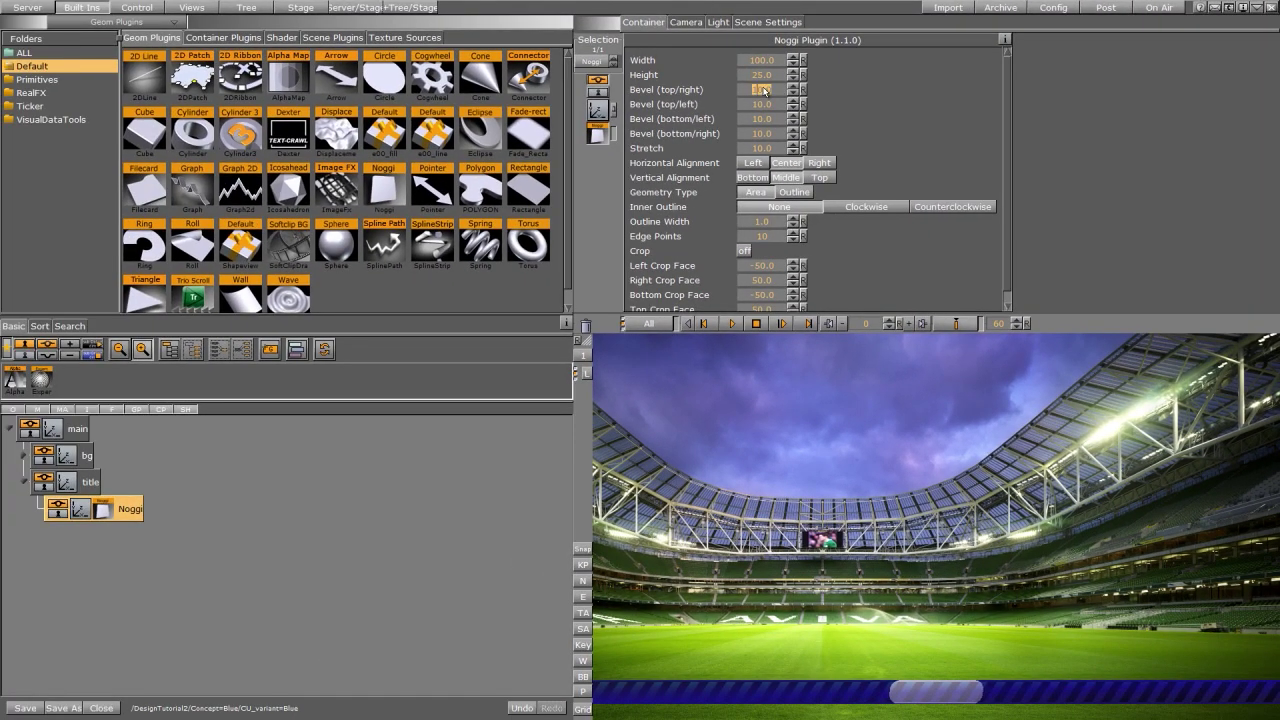
key(BackSpace)
text(0)
click(762, 118)
text(0)
click(762, 133)
text(0)
click(762, 148)
click(762, 150)
text(0)
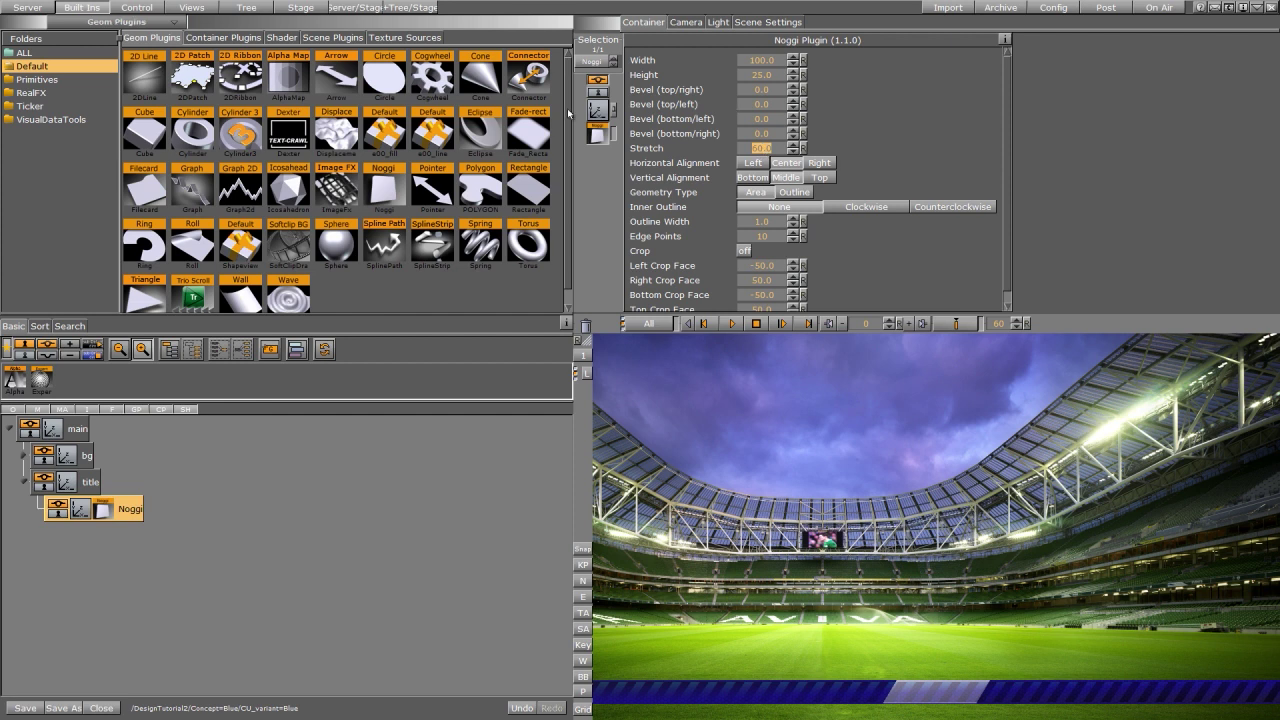
- Set the Noggi shape's Z position to 1.0 so it sits in front of the bars
click(597, 110)
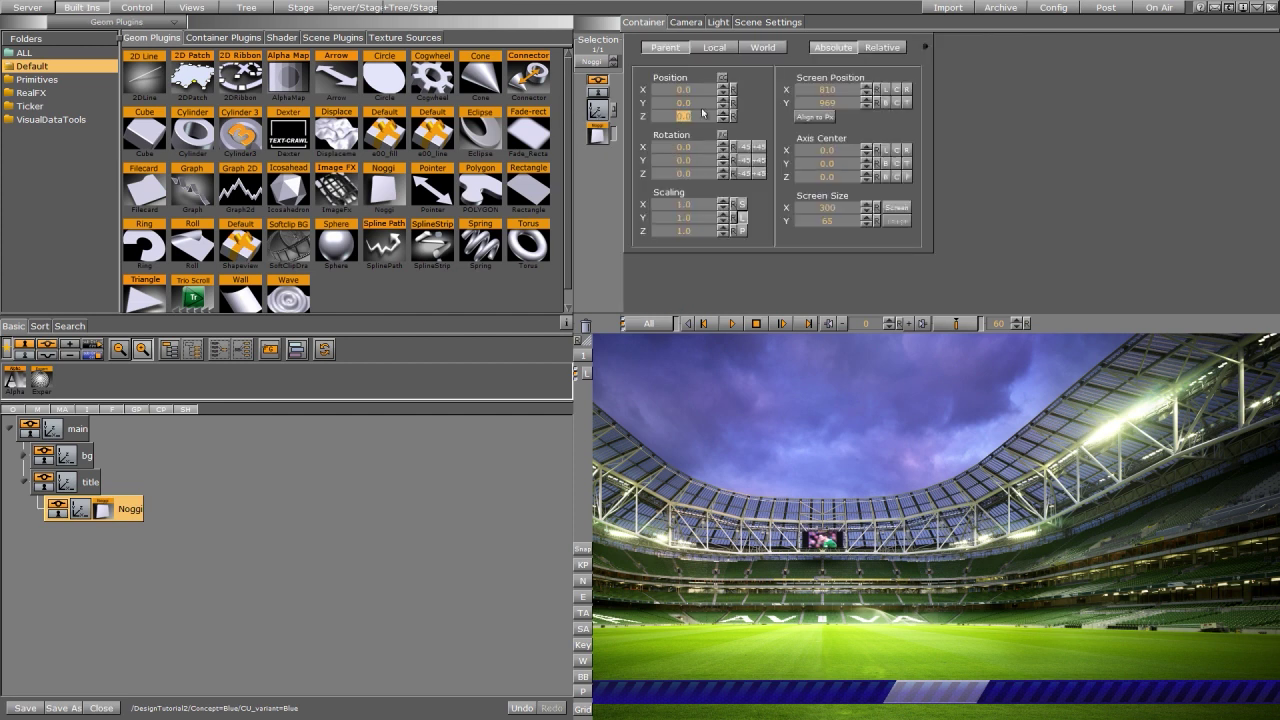
click(722, 118)
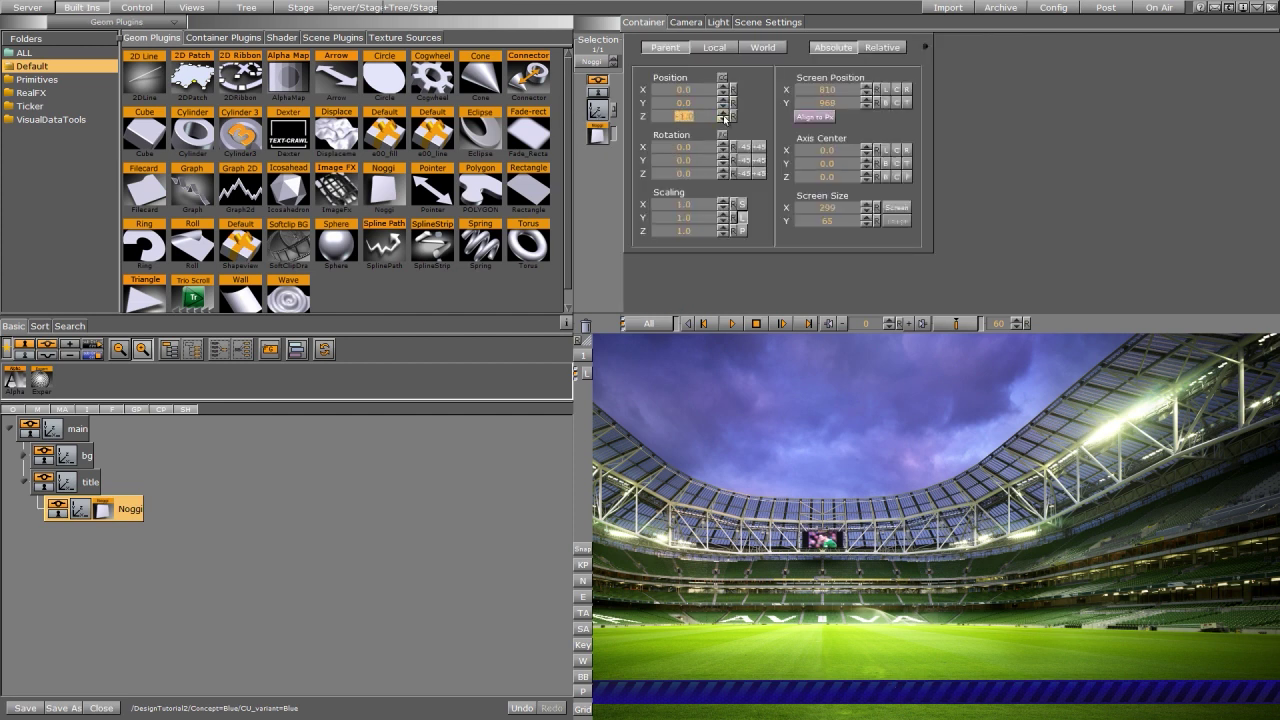
click(722, 112)
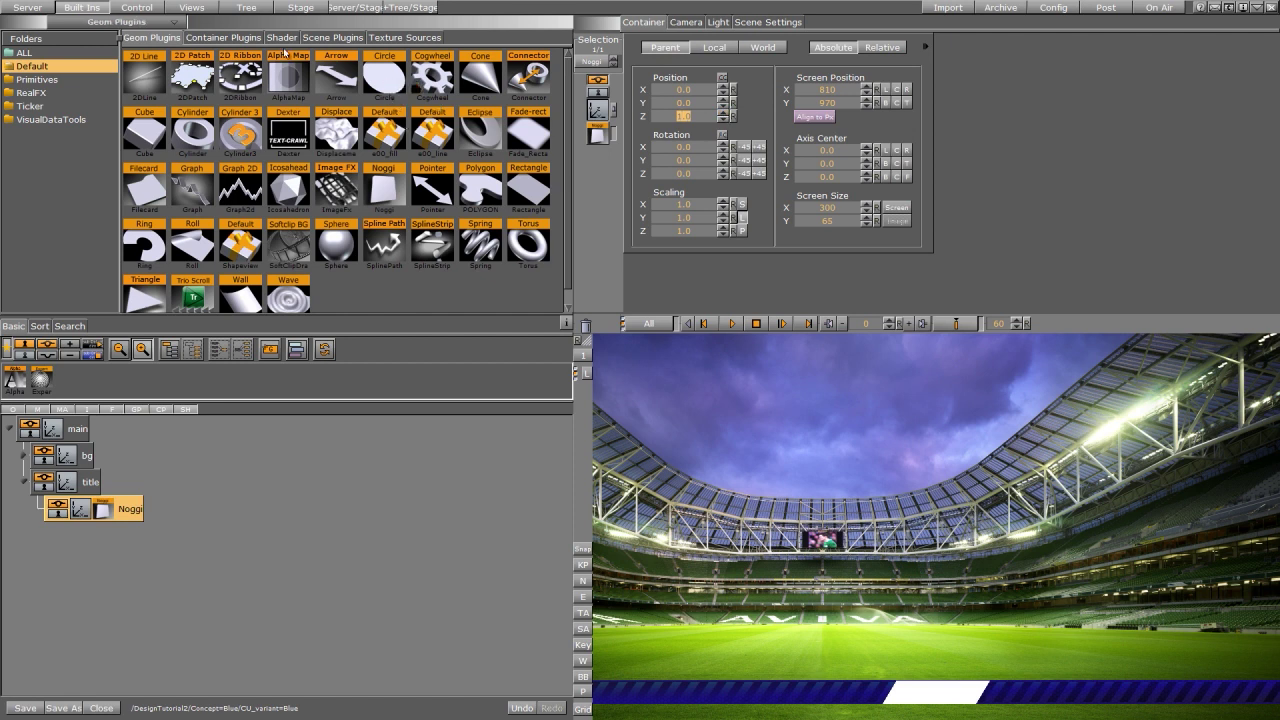
- Apply the Grade1 image from DesignTutorial2 and the Blue3 material from Concept=Blue to the Noggi container
click(36, 9)
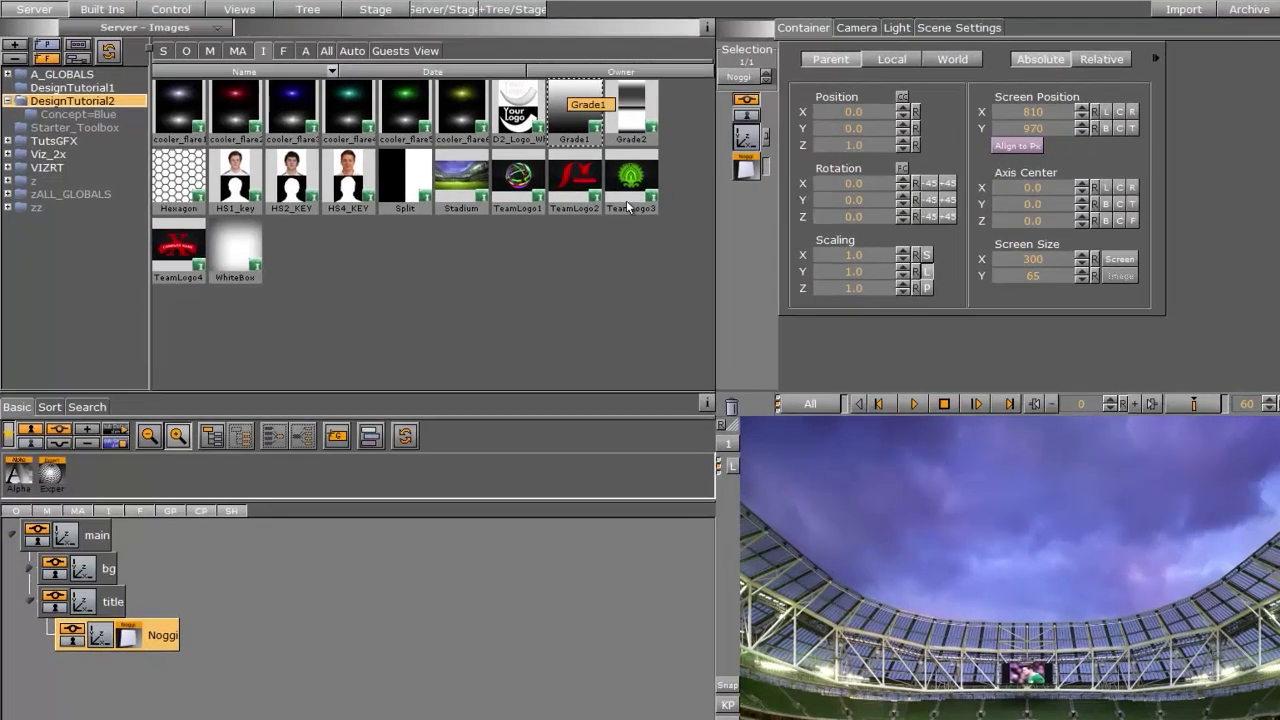
drag(460, 88, 108, 504)
drag(140, 633, 142, 634)
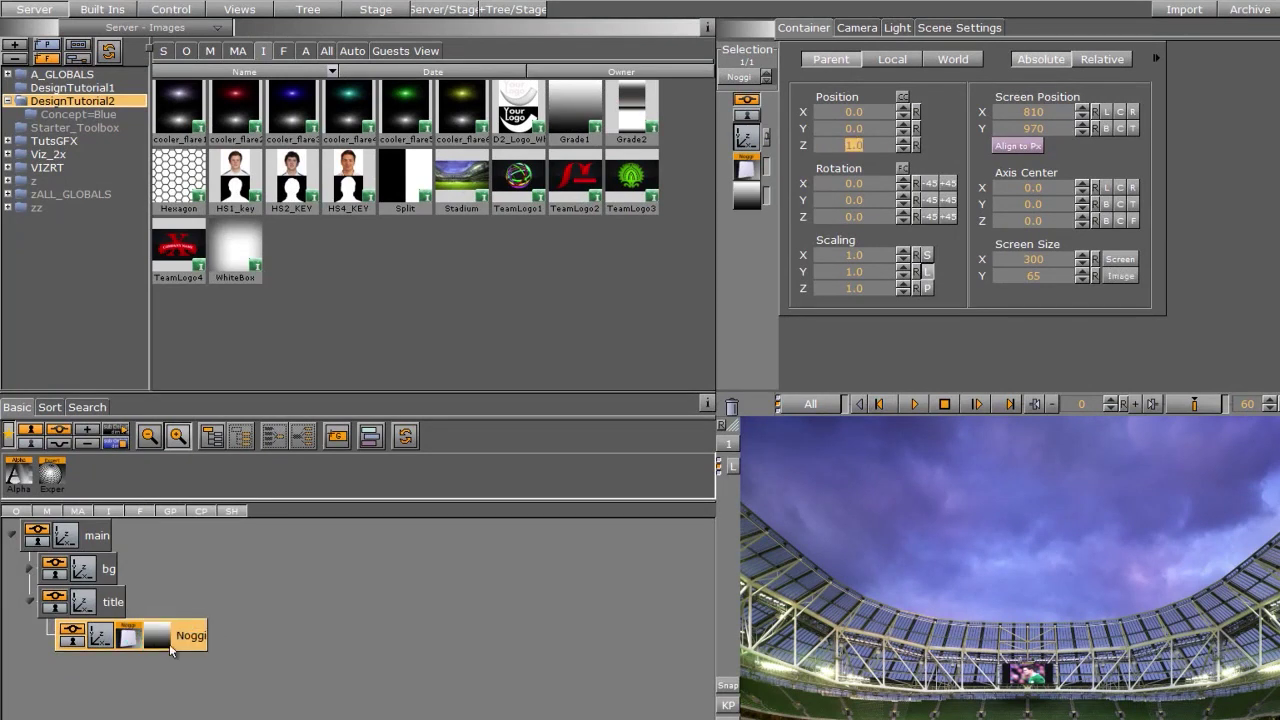
click(100, 115)
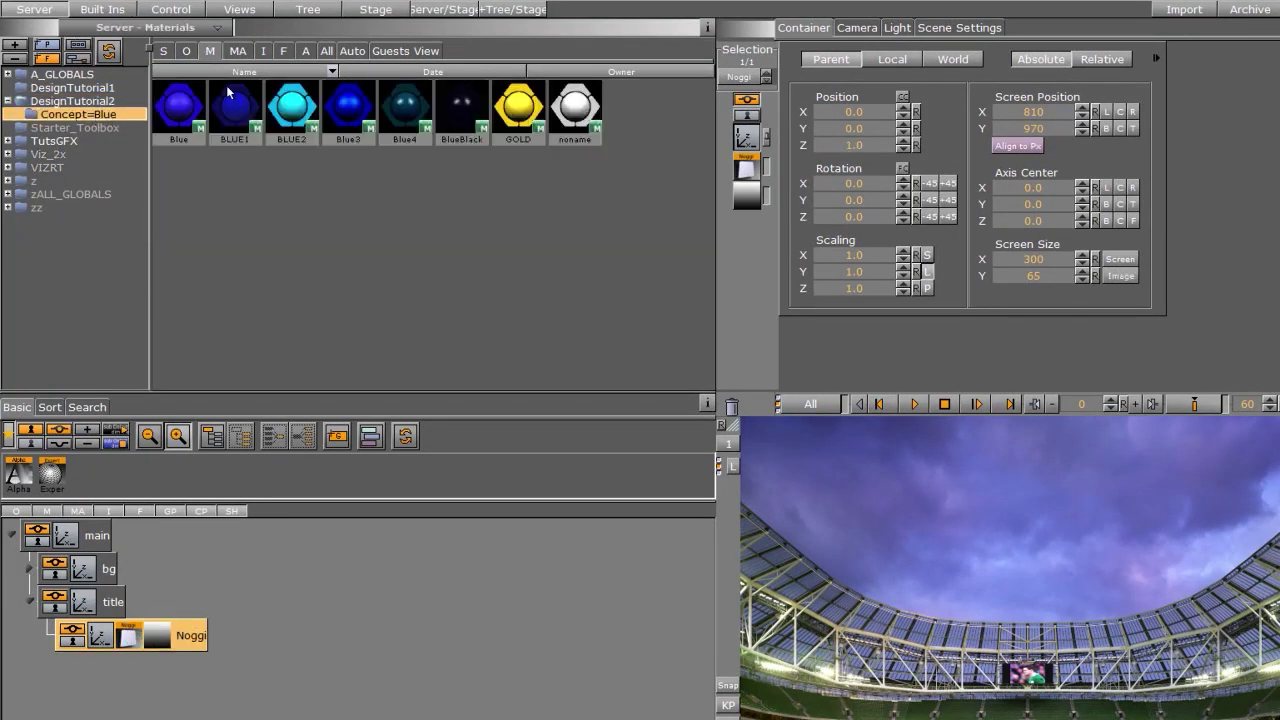
drag(240, 132, 175, 638)
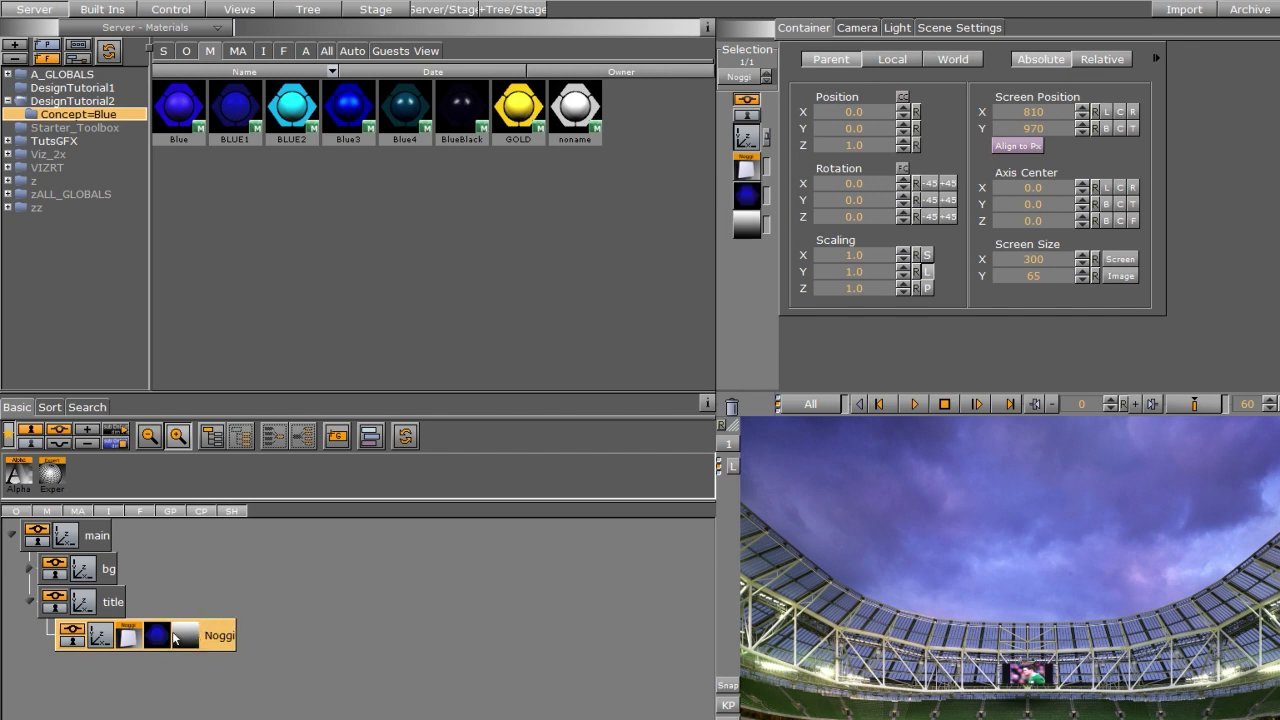
drag(349, 108, 172, 640)
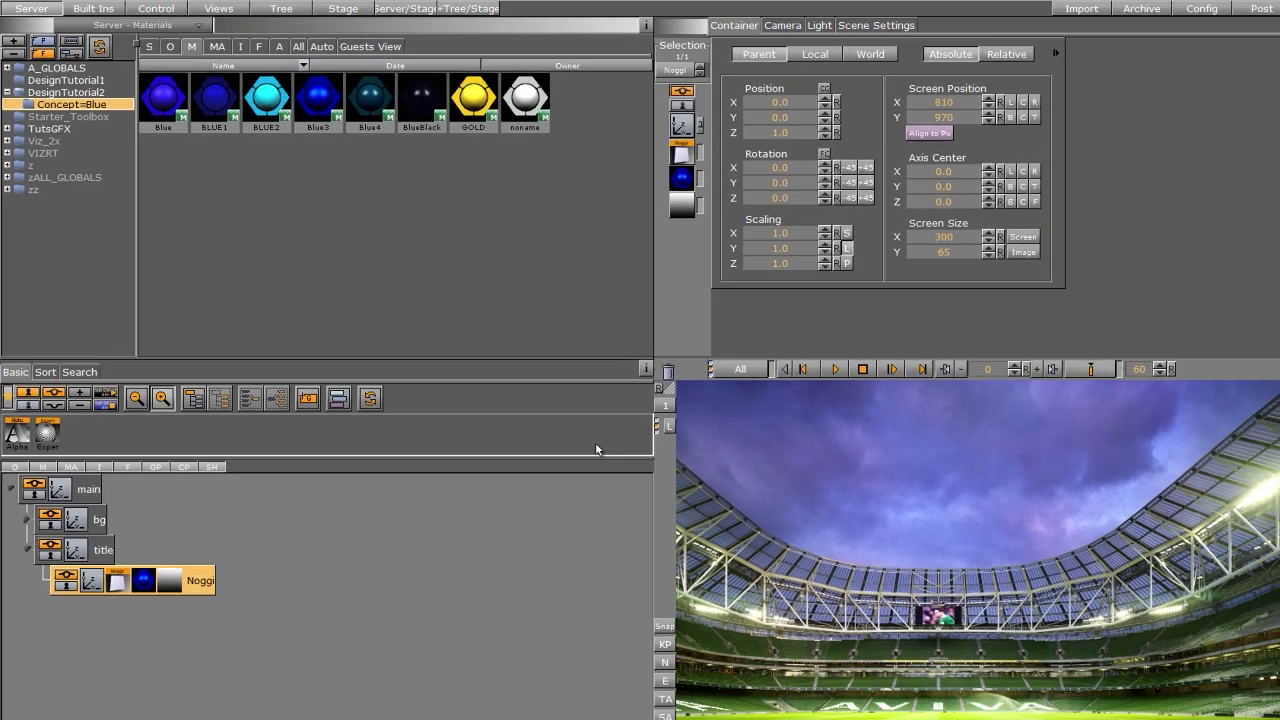
- Adjust the Noggi material's diffuse color to green 37 and blue 199
click(157, 640)
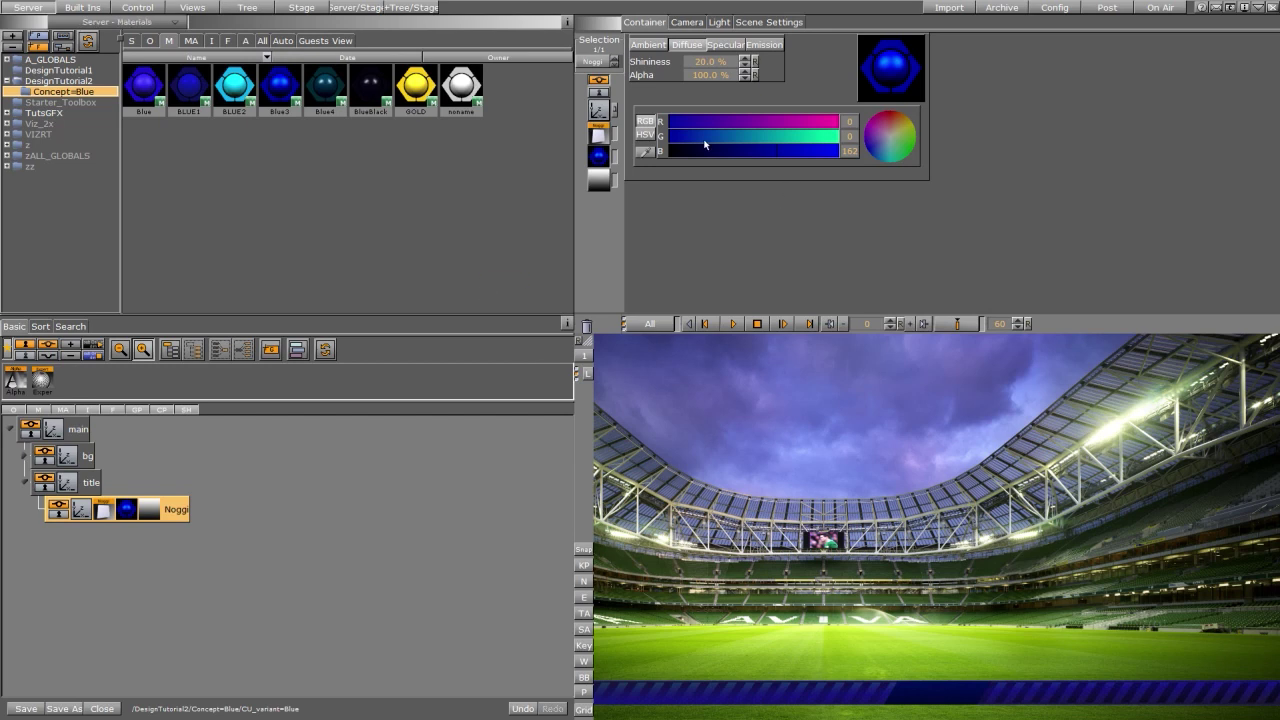
drag(782, 151, 849, 157)
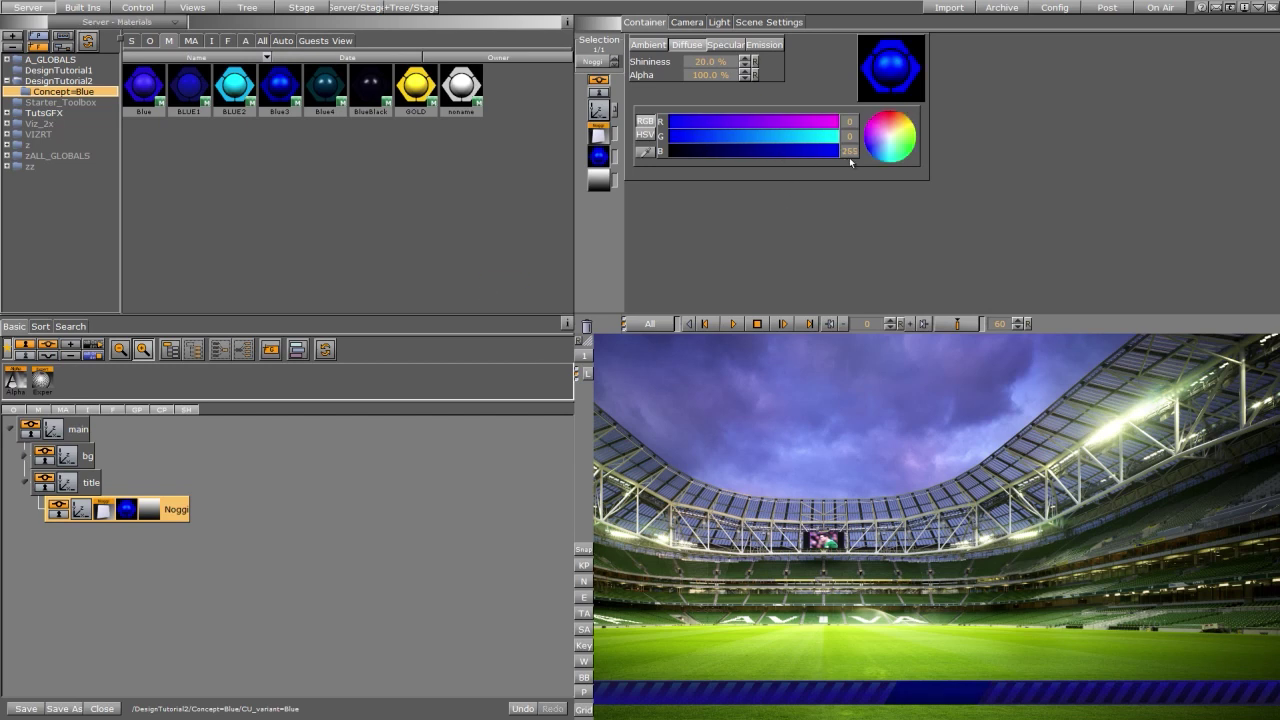
drag(723, 137, 693, 150)
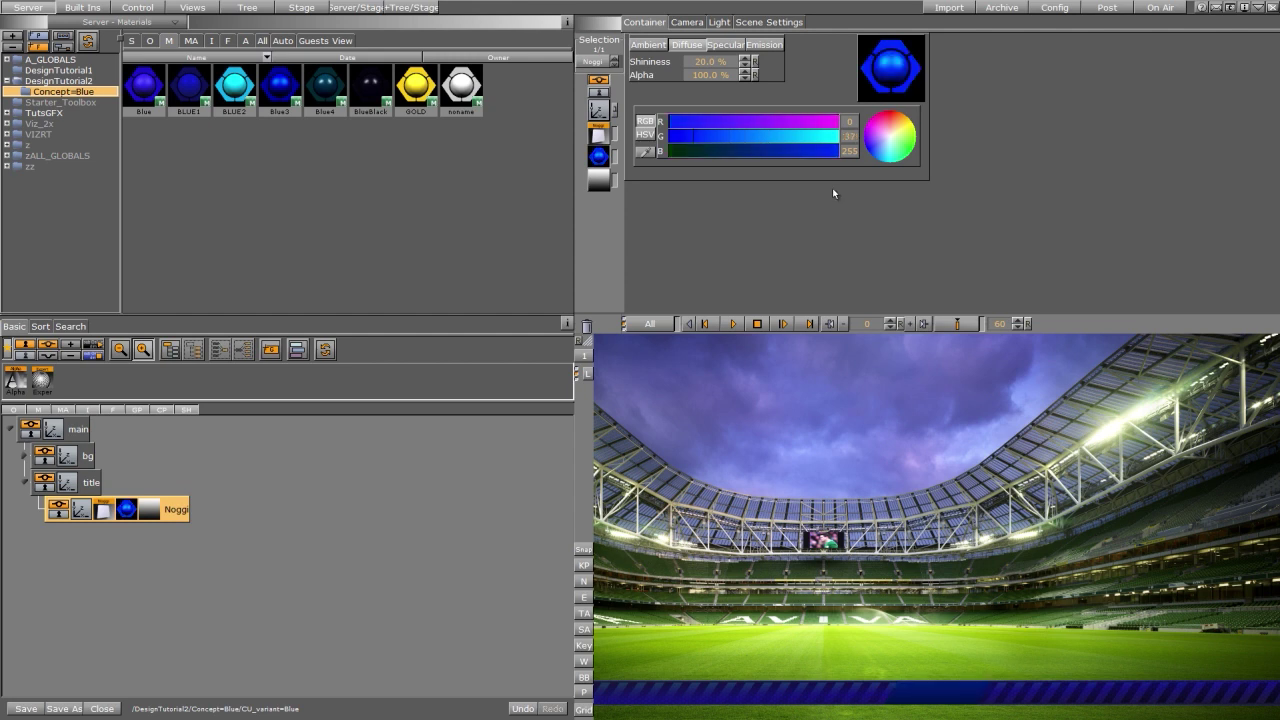
drag(836, 151, 802, 152)
- Move the Noggi shape to X position -246 with the title and safe area guides shown in the preview
click(84, 511)
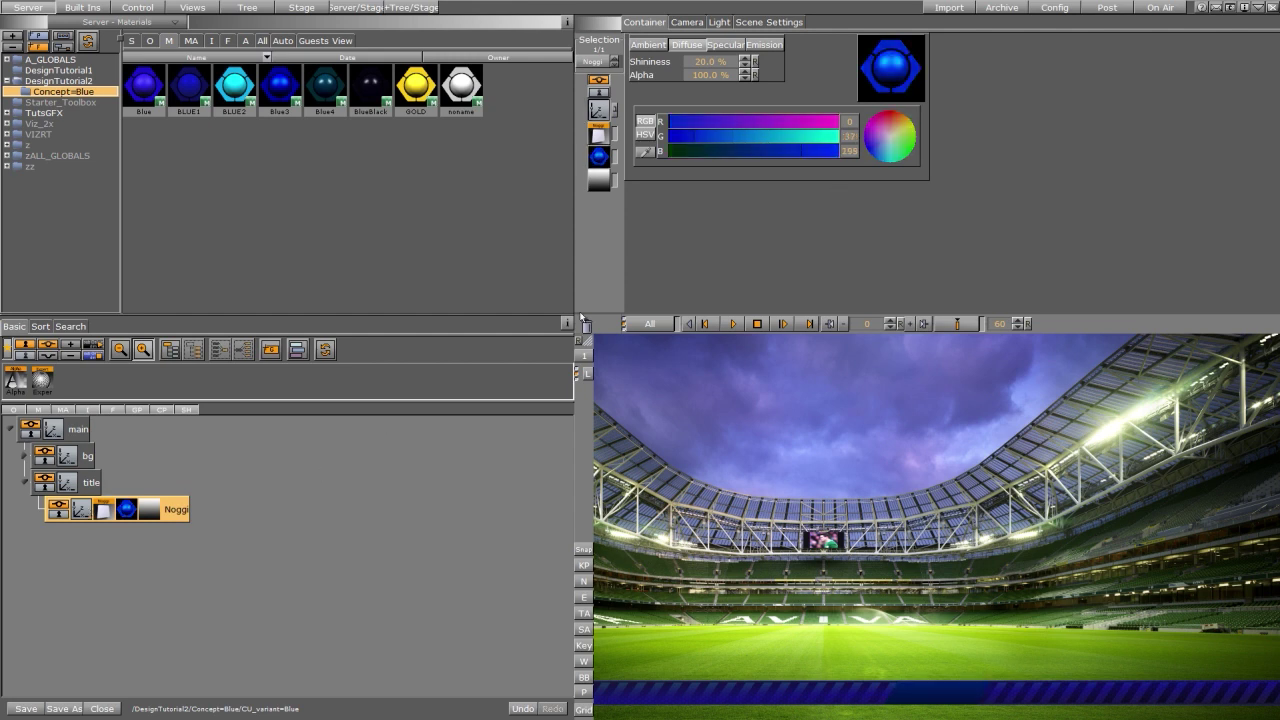
text(-196)
key(Return)
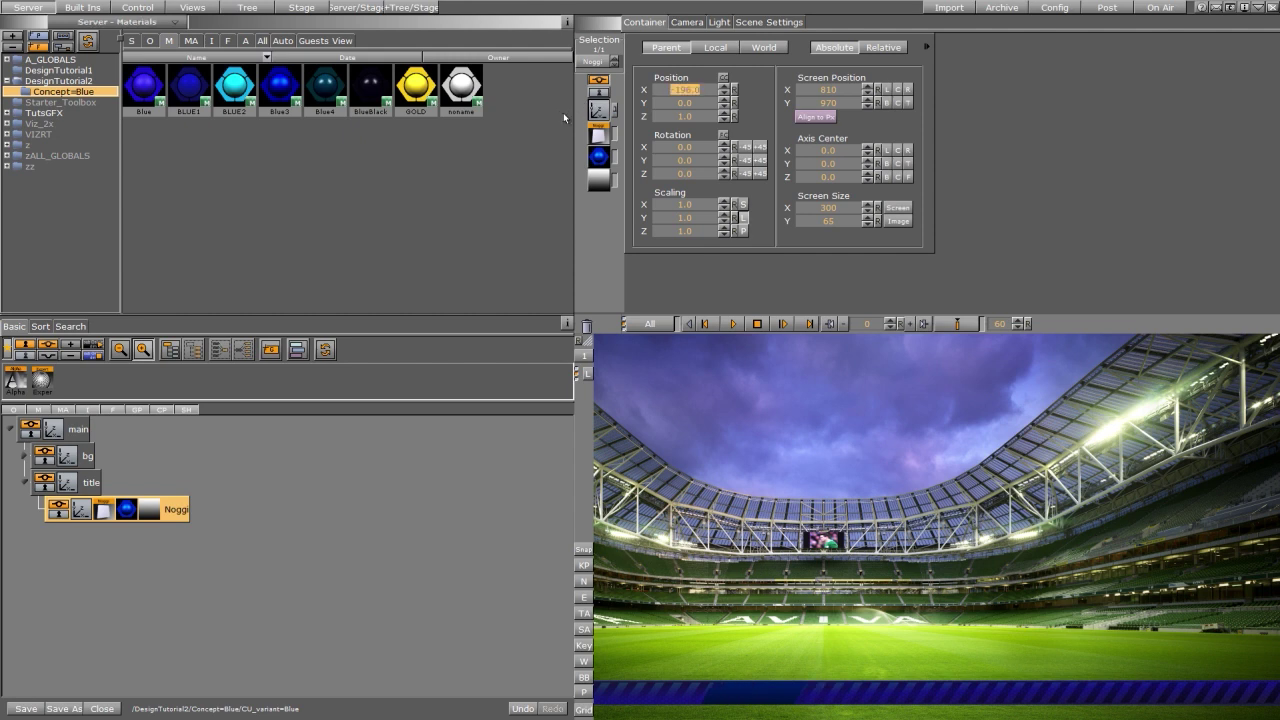
click(584, 613)
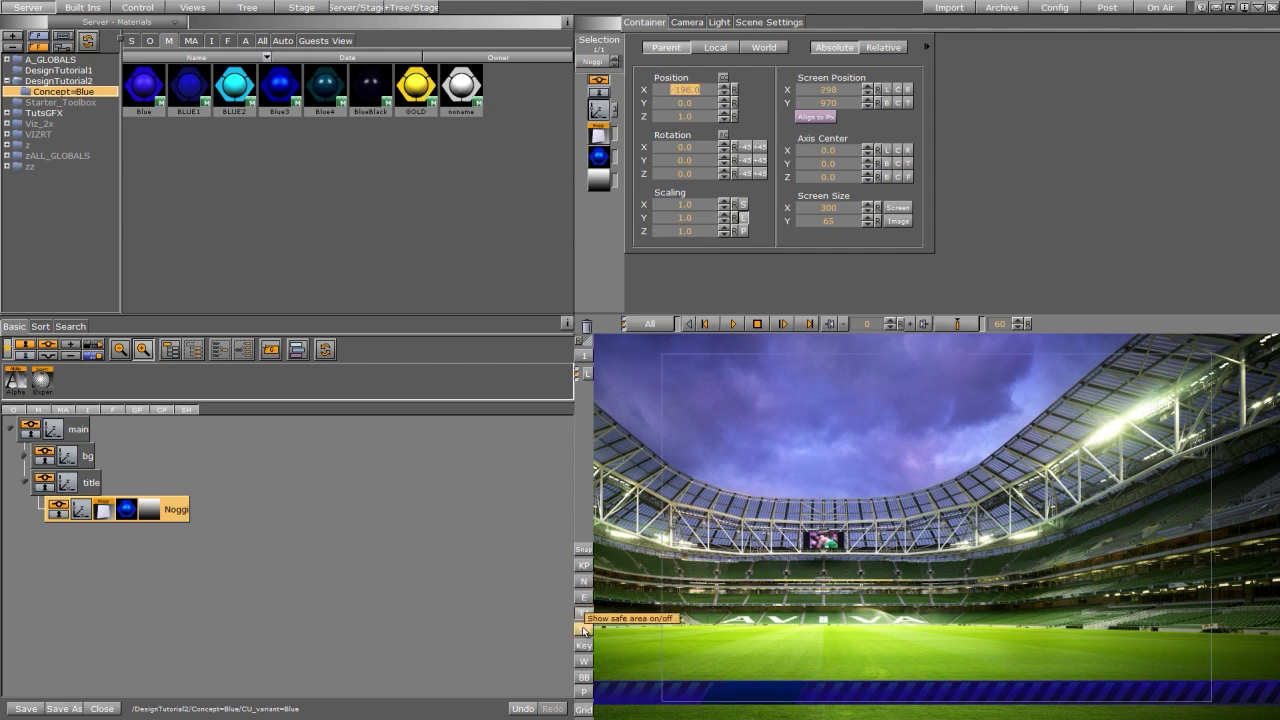
click(584, 630)
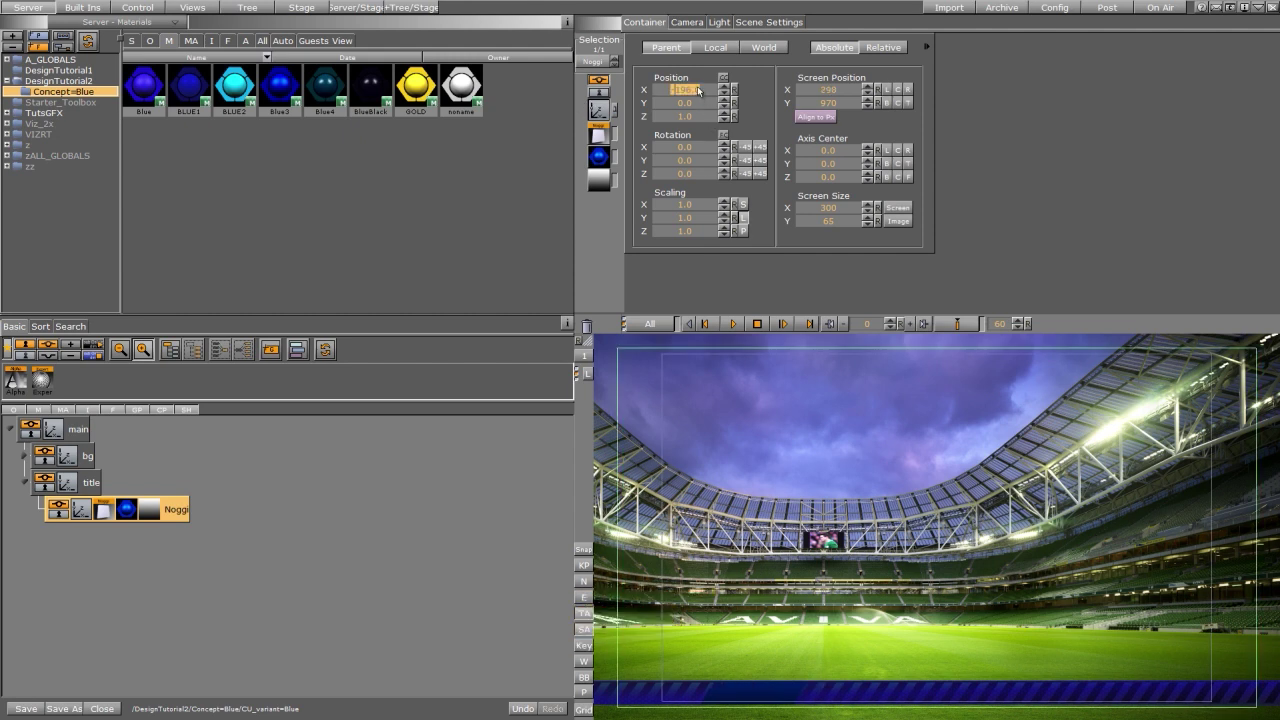
drag(699, 90, 664, 90)
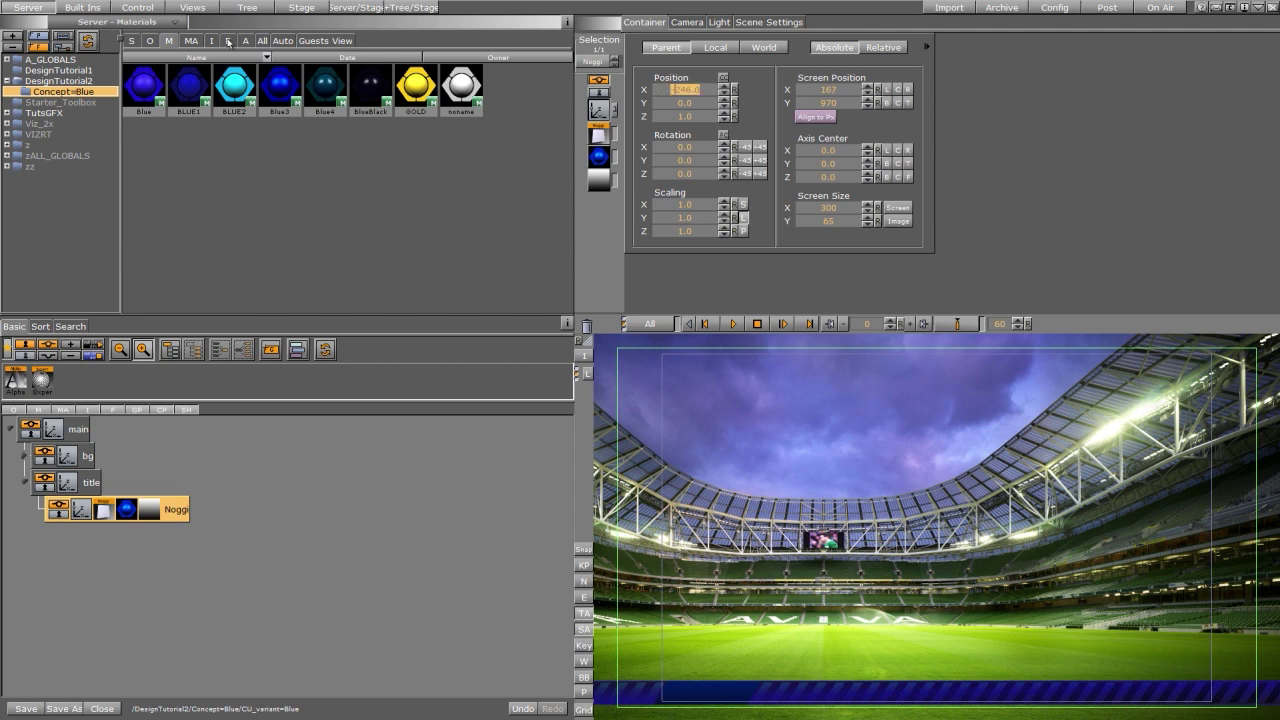
- Add a Helvetica-Neue-Bold text to the title container, with Z position 2.0 and scaling 0.45
click(228, 41)
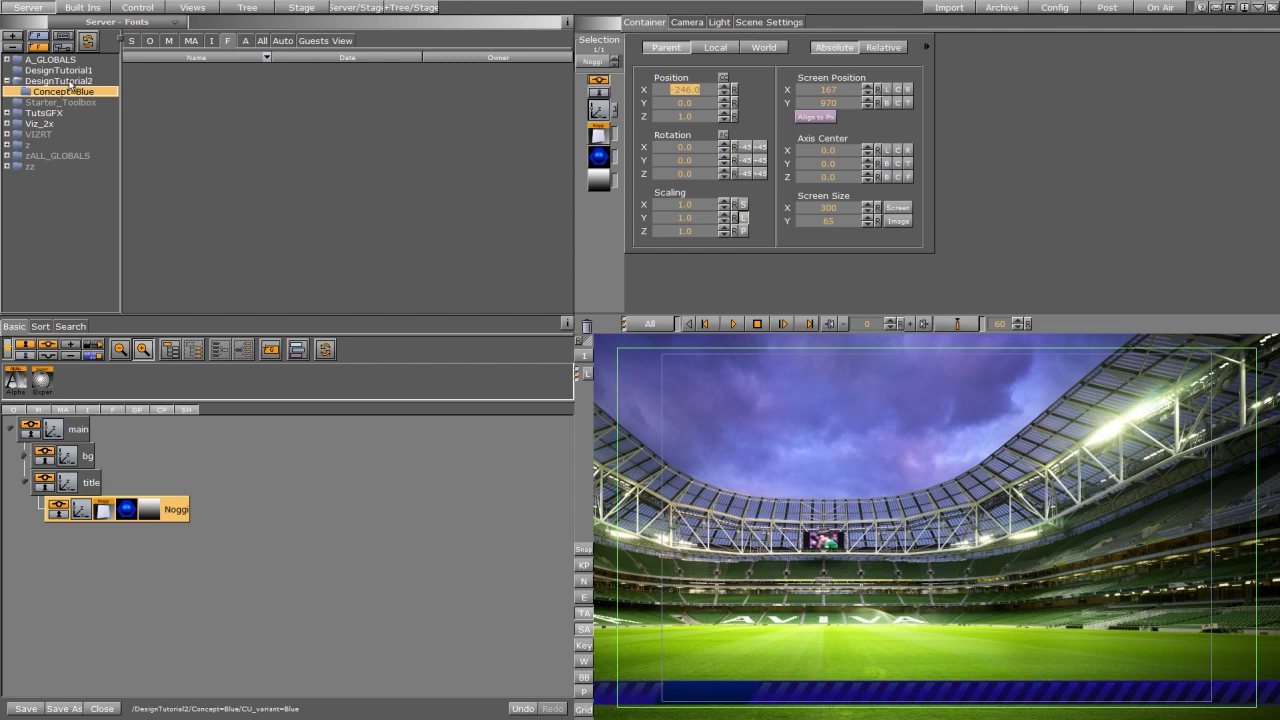
click(70, 82)
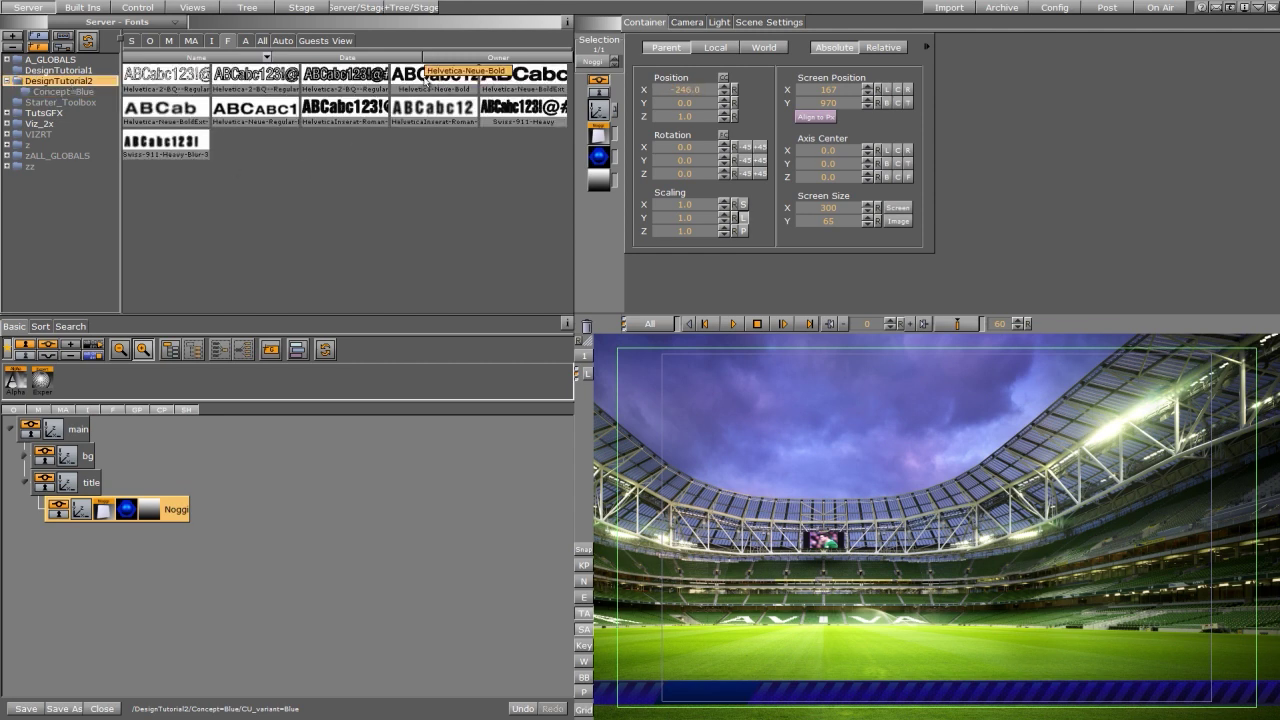
drag(435, 80, 131, 481)
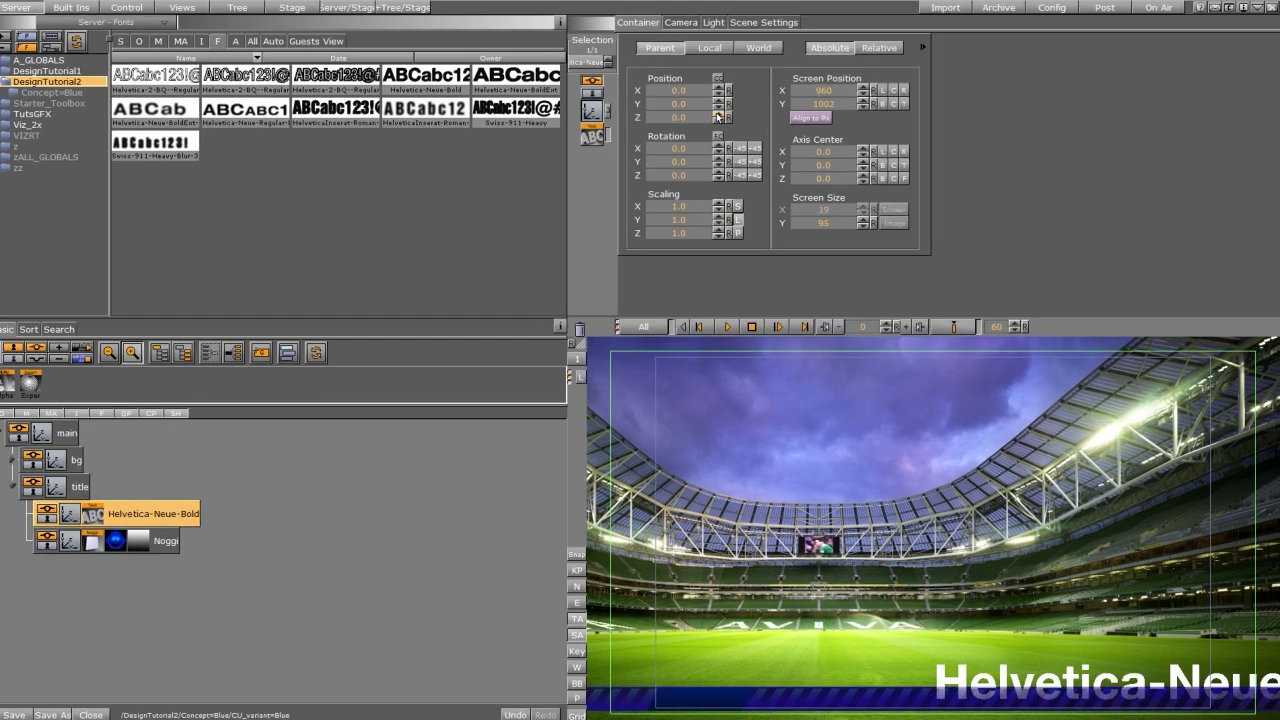
click(722, 114)
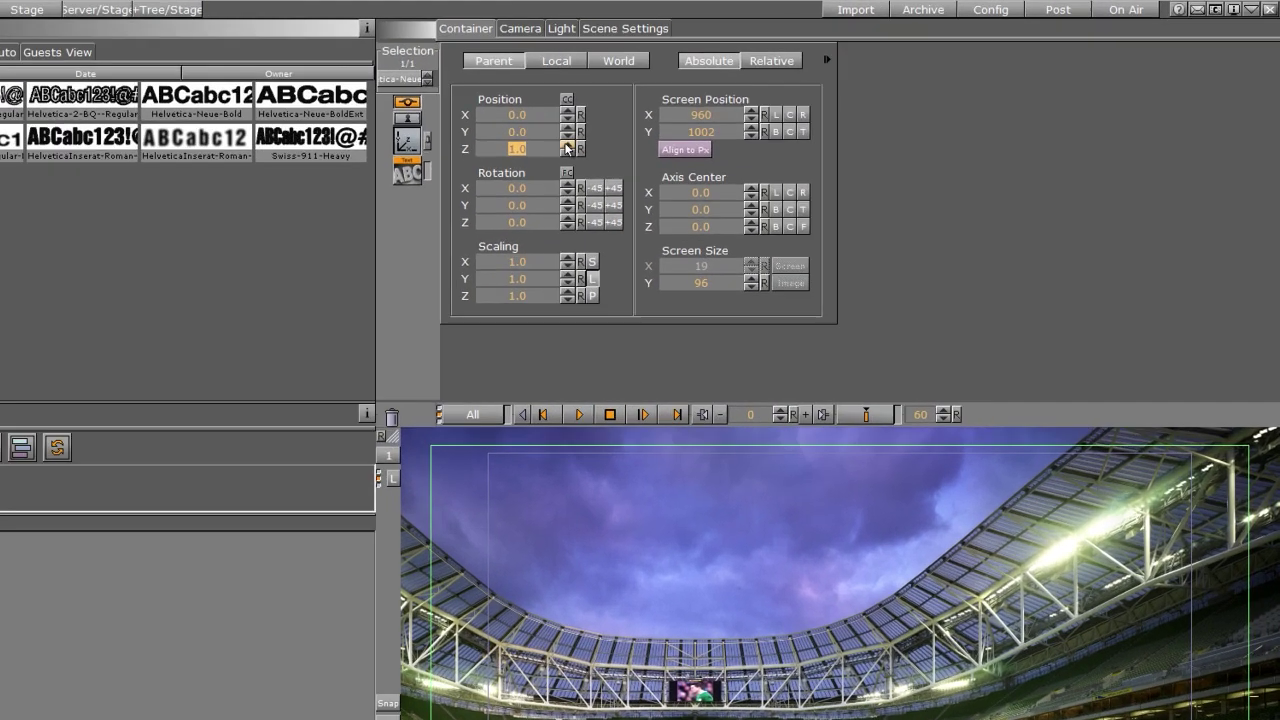
click(722, 114)
drag(447, 300, 438, 325)
- Switch the text's type to Texture and replace its content with "Coming Up"
click(292, 184)
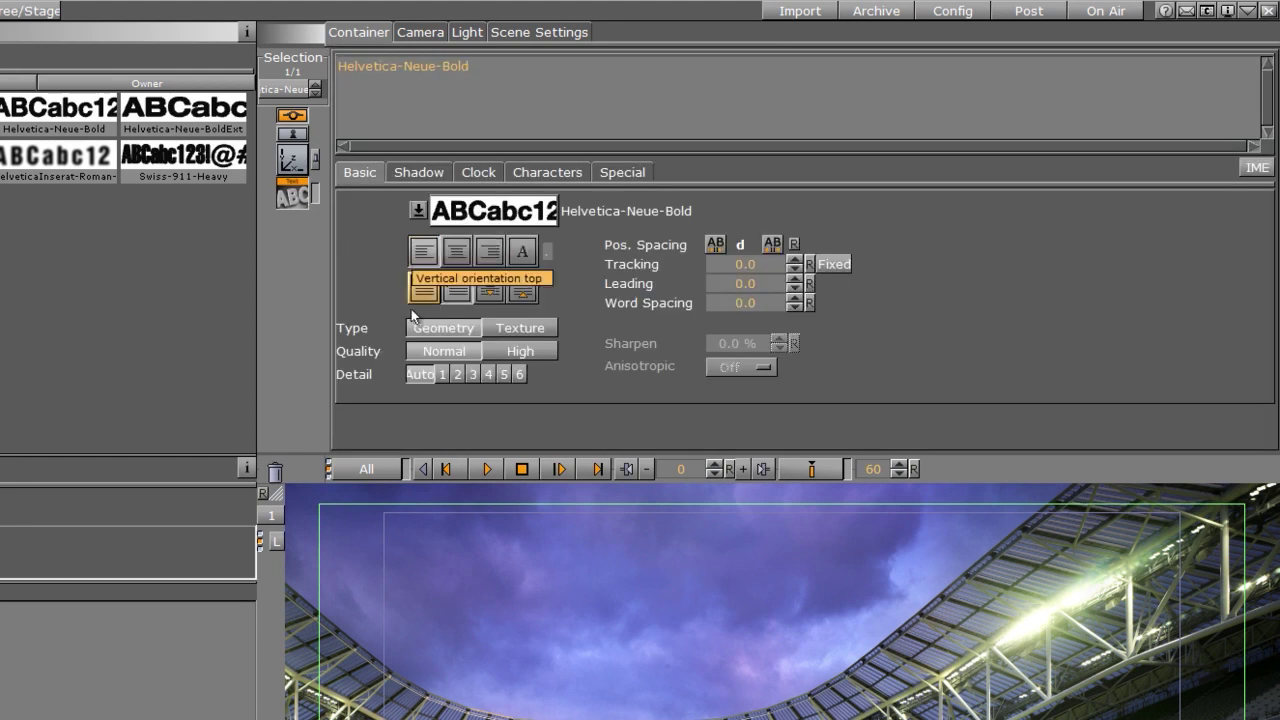
click(519, 330)
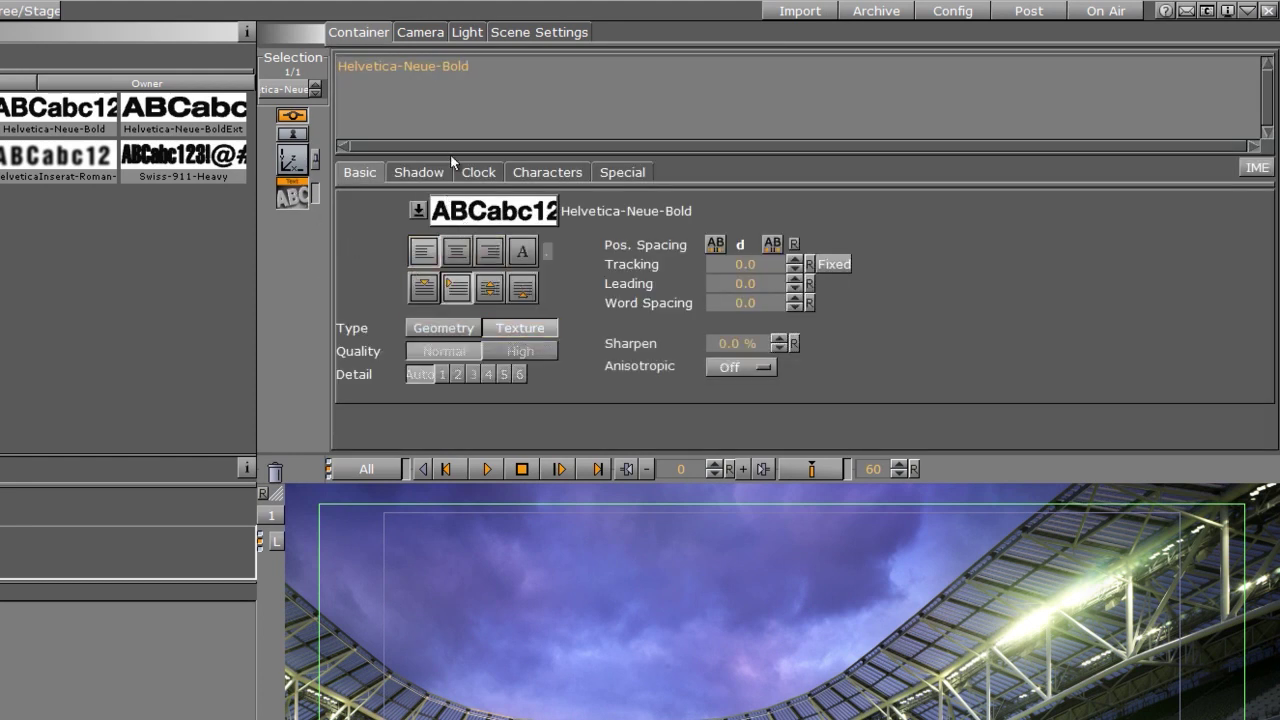
key(shift+Home)
text(Comi)
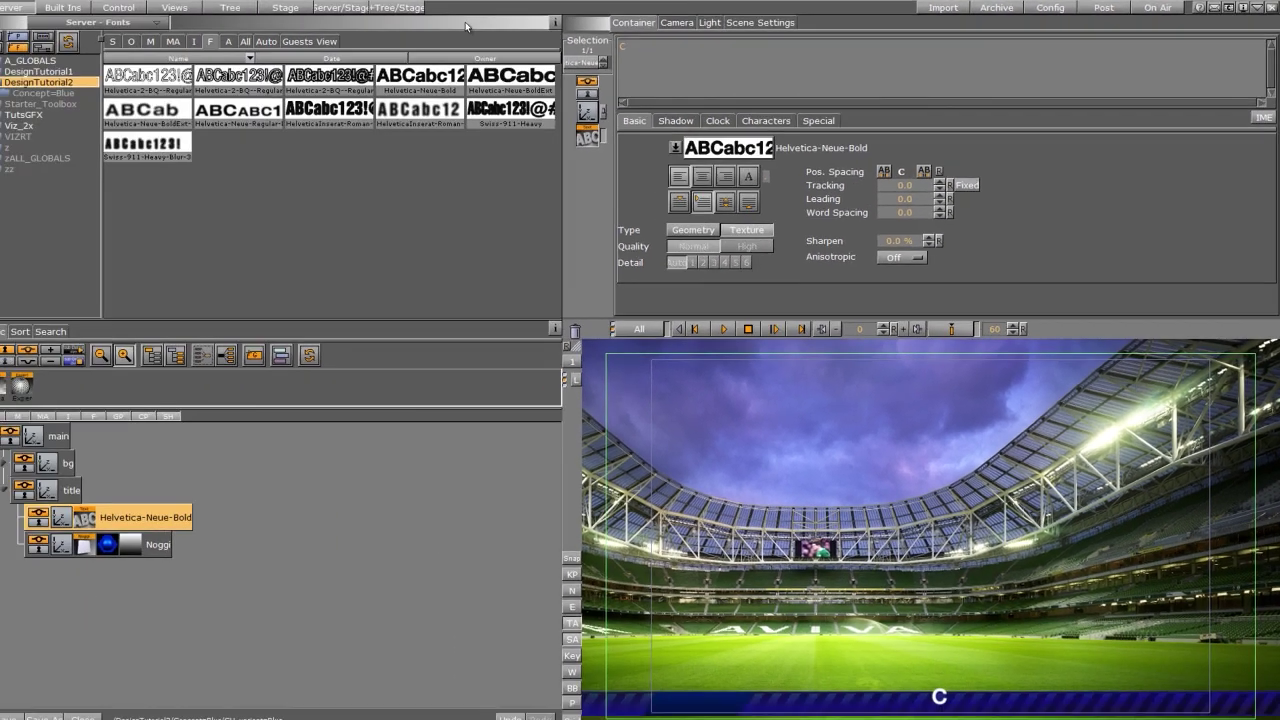
text(ng Up)
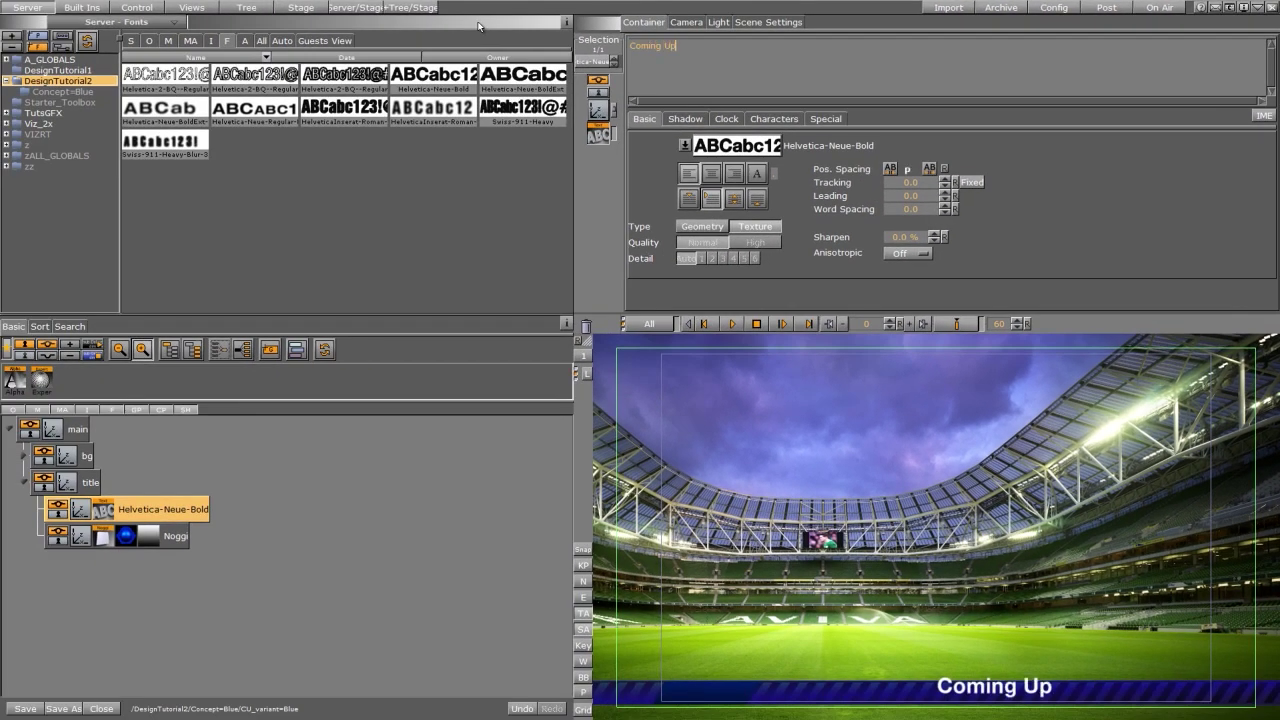
- Place the Coming Up text at X -284 over the title shape, adjusting its Y position, and scale it to 0.37
click(603, 113)
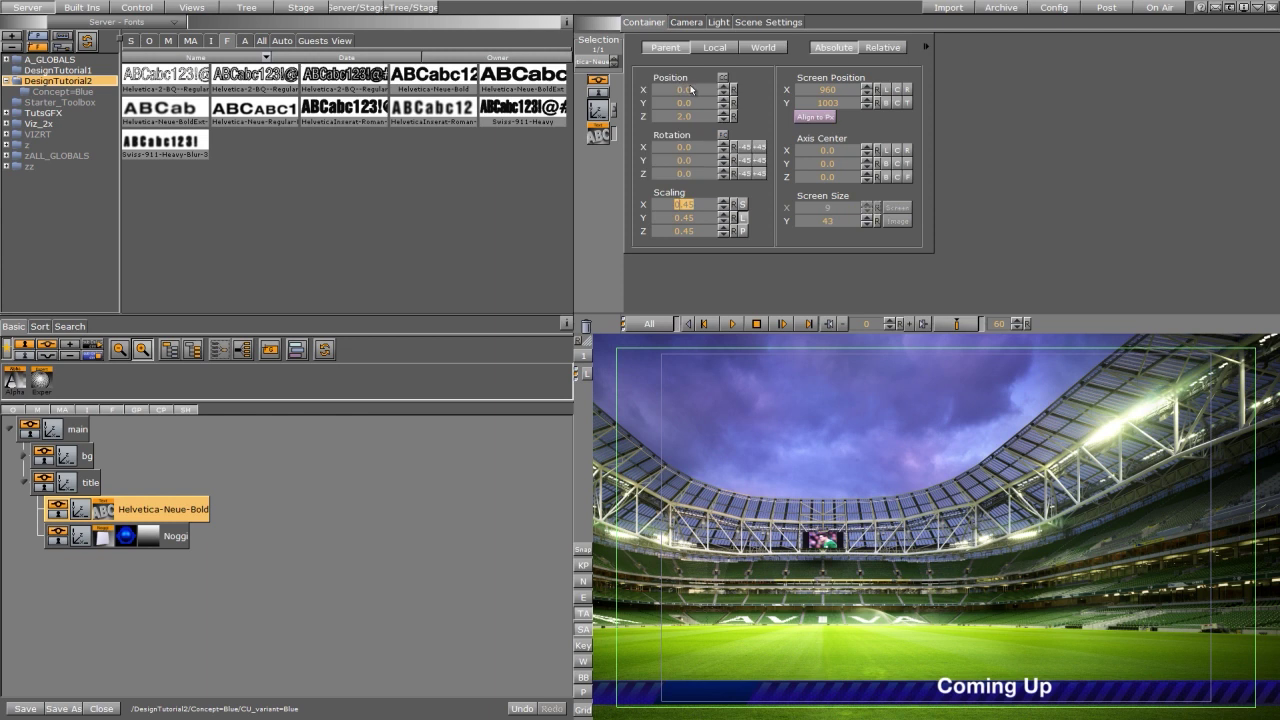
mouse_move(688, 88)
mouse_down()
mouse_move(540, 88)
mouse_move(503, 123)
mouse_move(672, 124)
mouse_move(680, 105)
mouse_up()
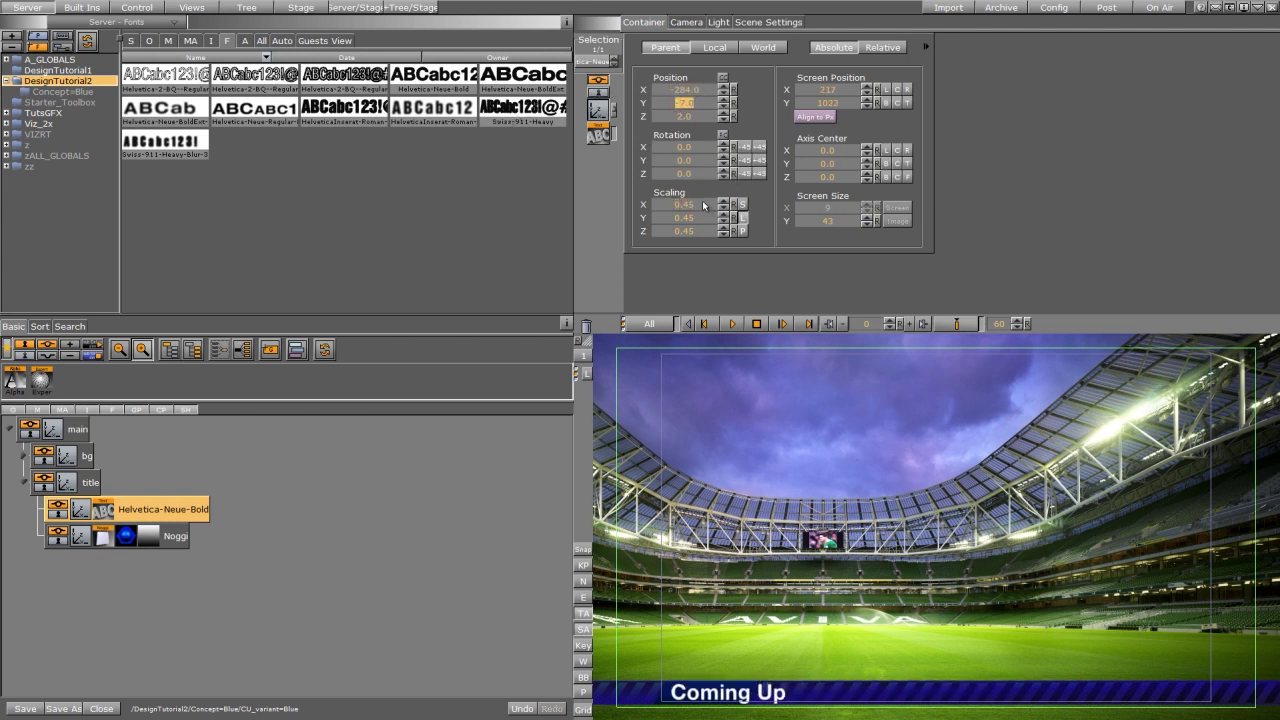
drag(724, 209, 724, 209)
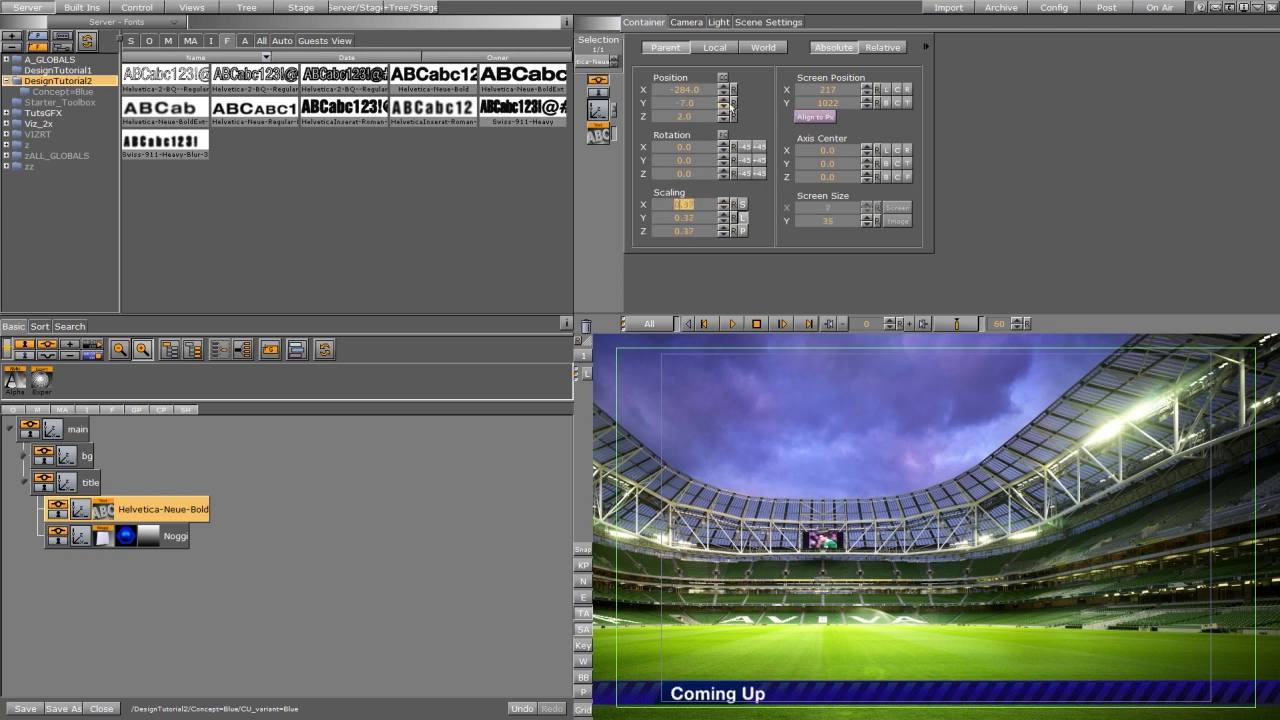
click(725, 102)
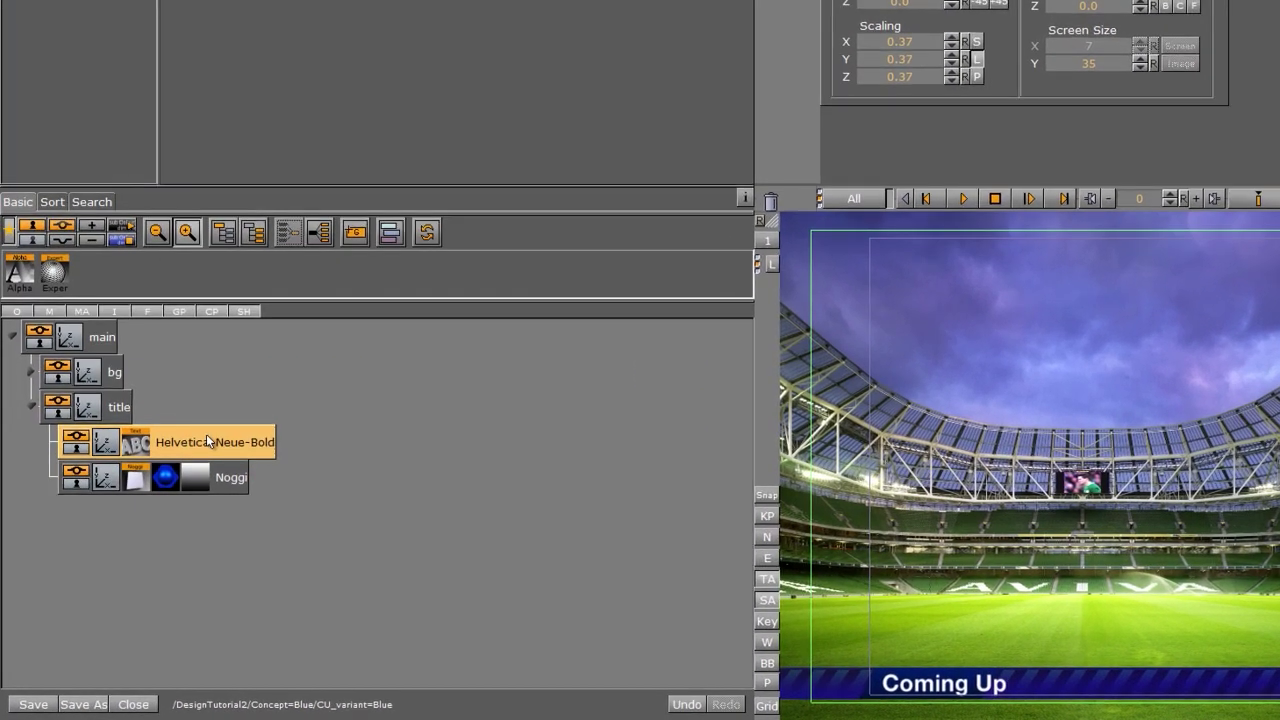
- Rename the Coming Up text container as titletext
double_click(158, 508)
text(titletext)
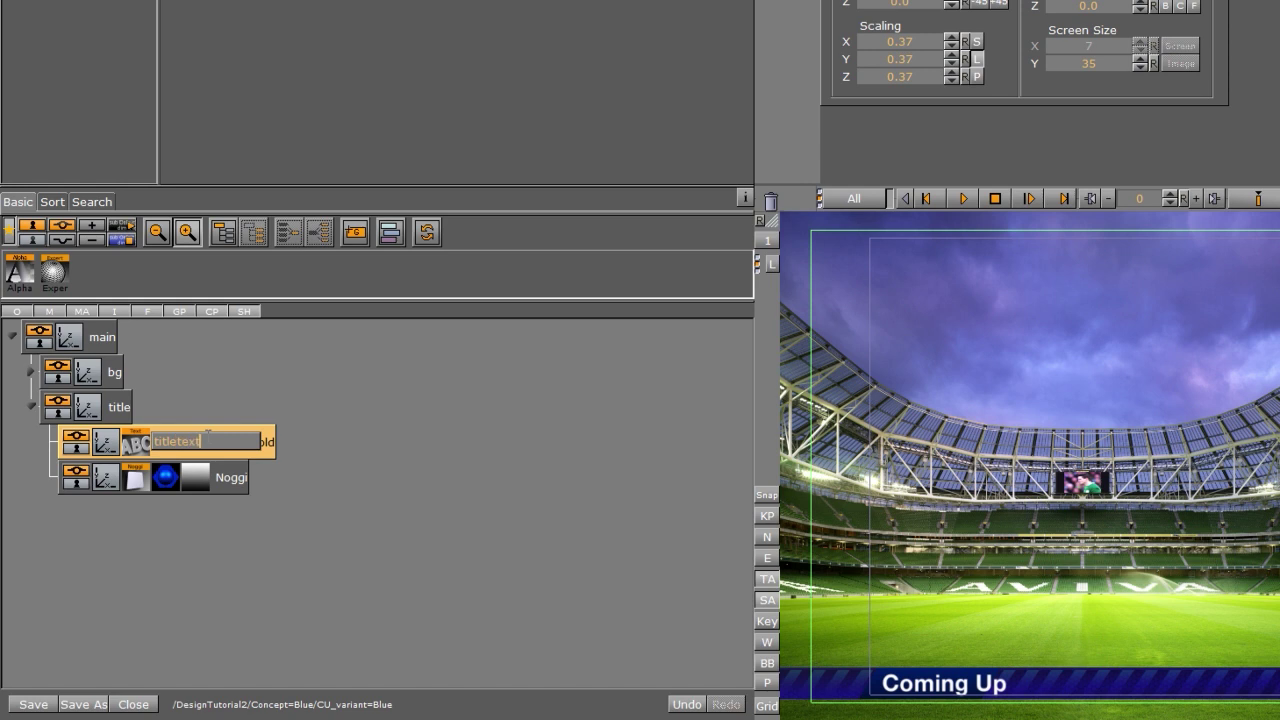
key(Return)
- Add the TextBG container plugin from the Tools folder to the Noggi shape in the title group
click(73, 9)
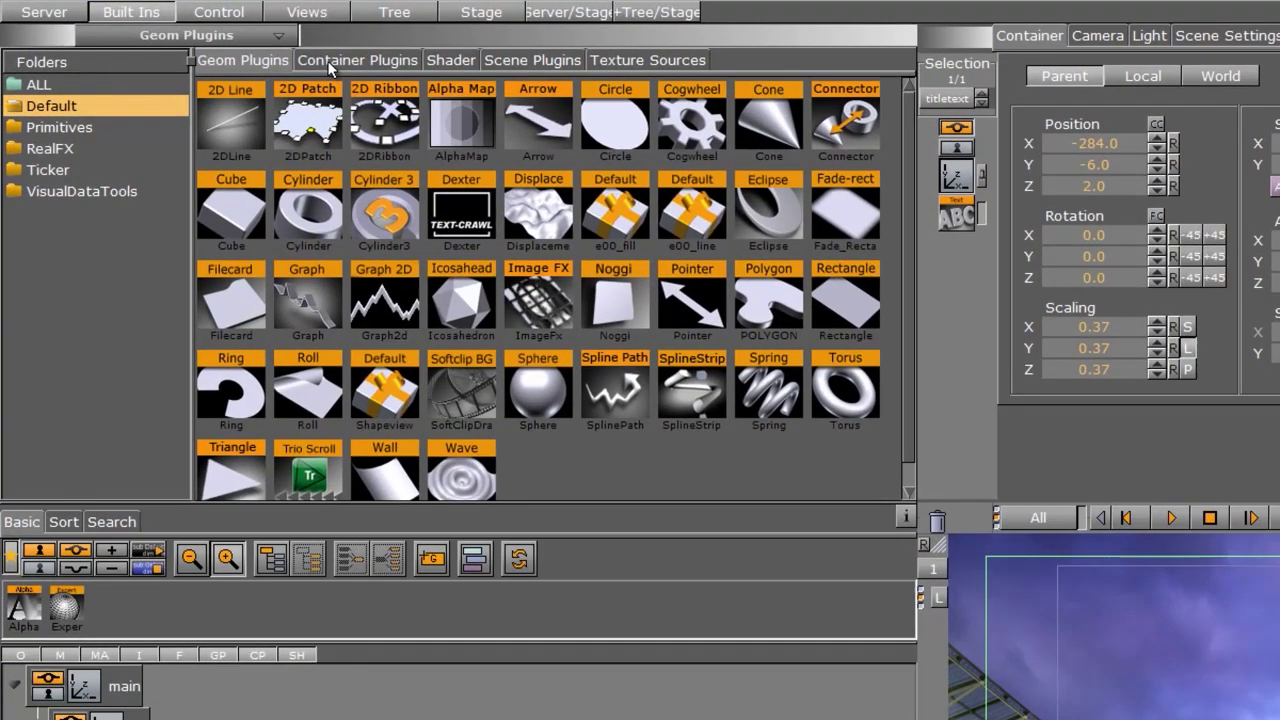
click(329, 62)
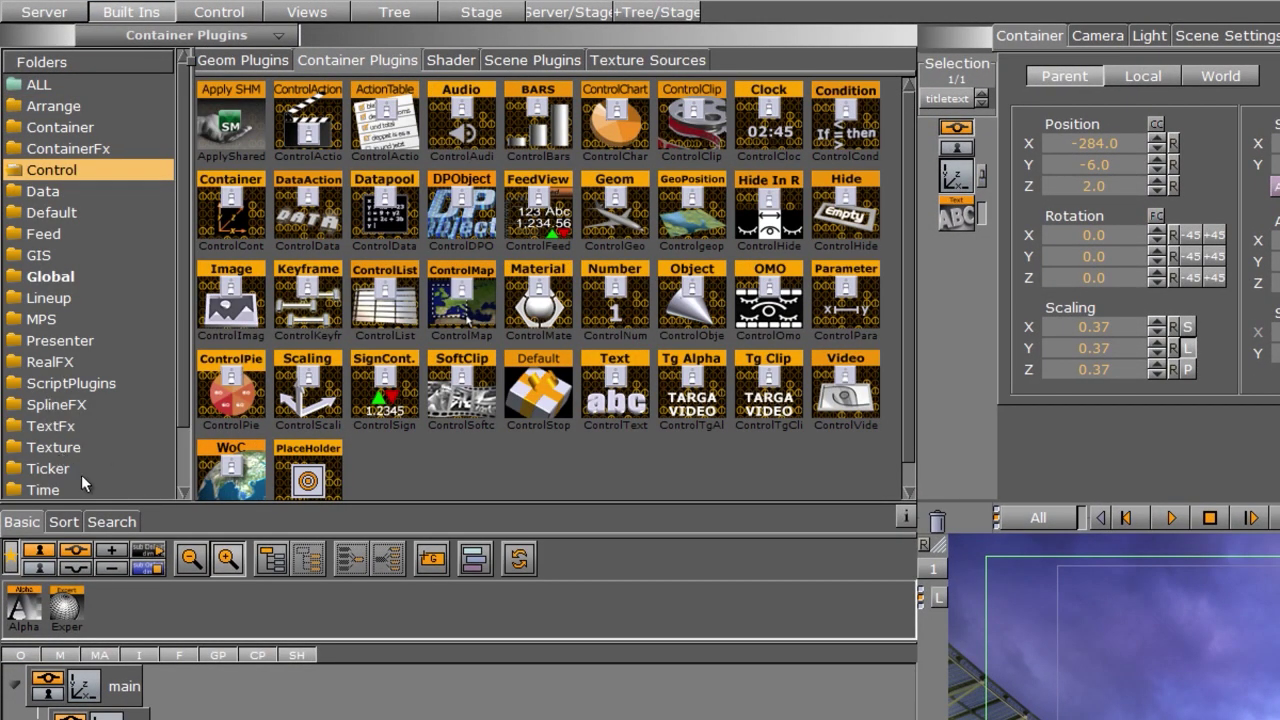
scroll(49, 453, down, 3)
click(49, 453)
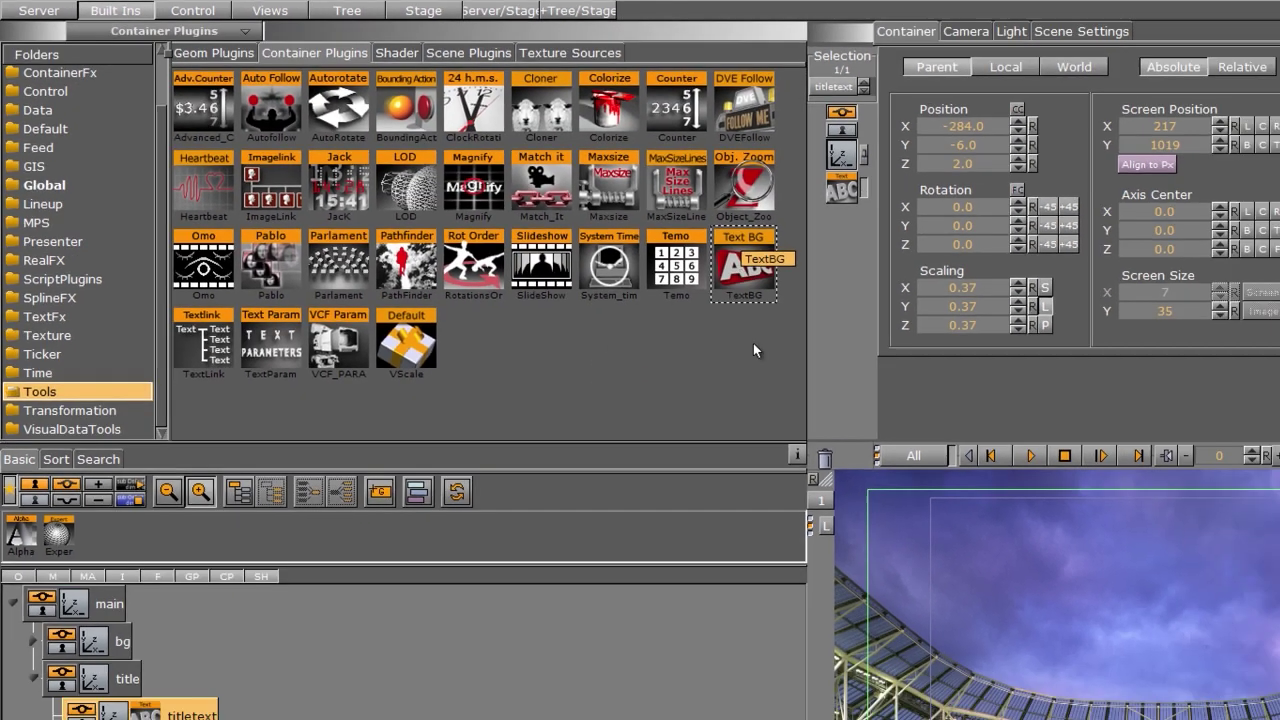
drag(754, 345, 174, 535)
click(205, 541)
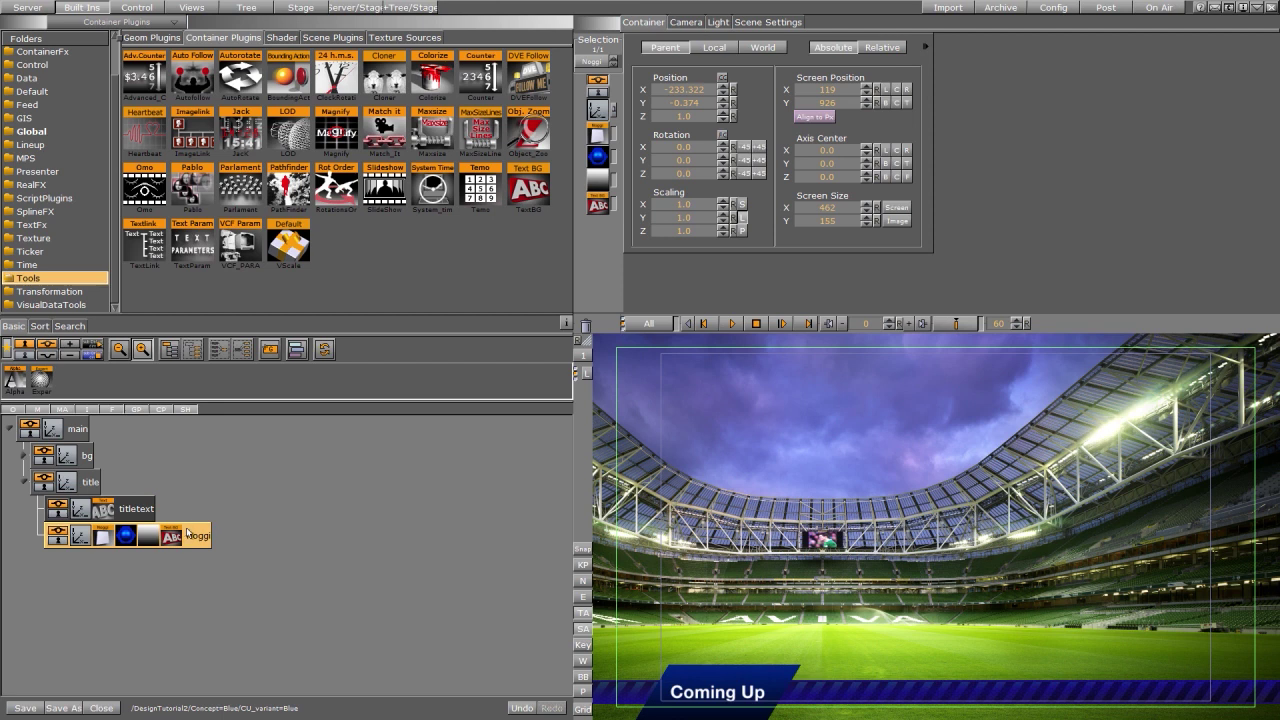
- Set the Noggi shape's TextBG direction to X and its height to 24.0
click(172, 537)
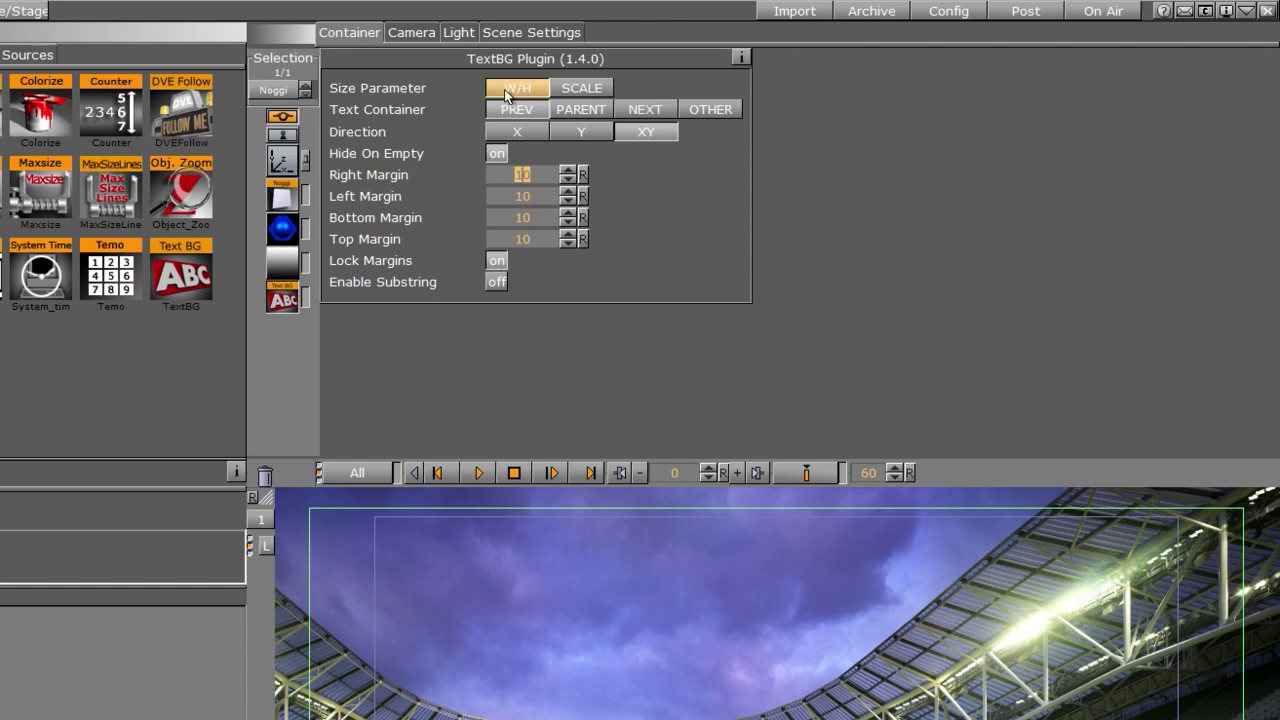
click(512, 132)
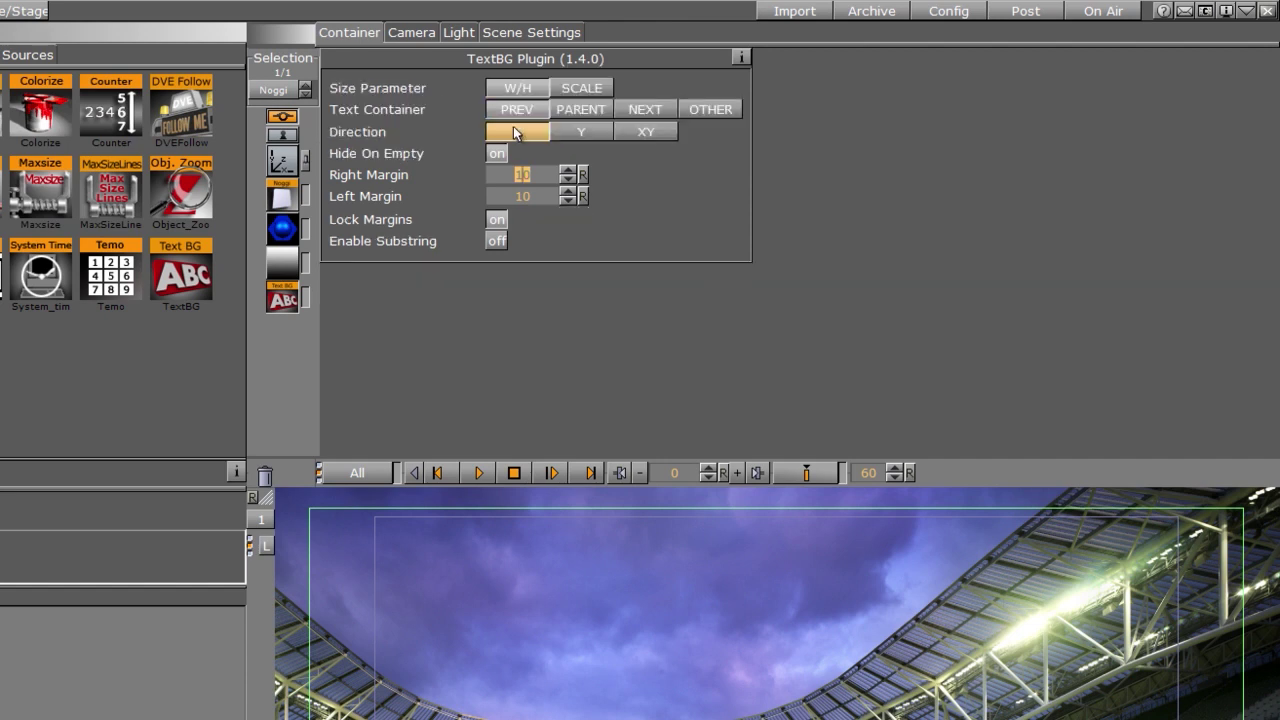
click(283, 197)
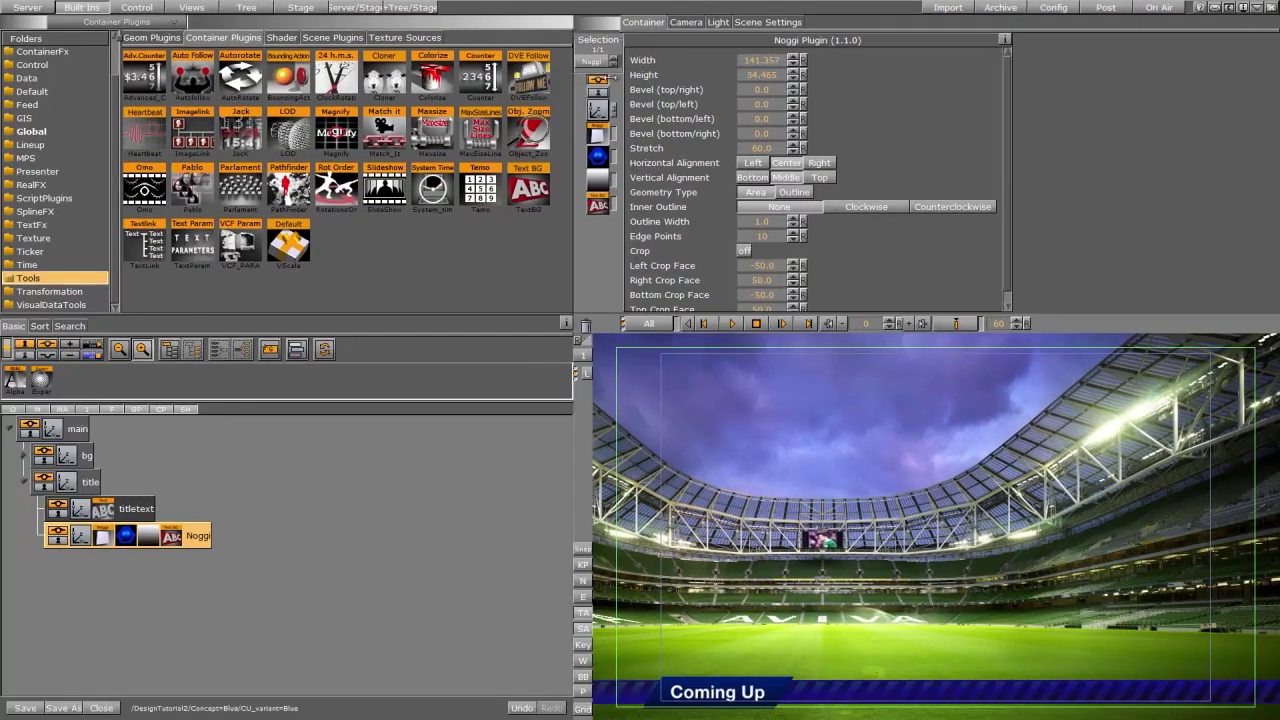
drag(612, 77, 500, 77)
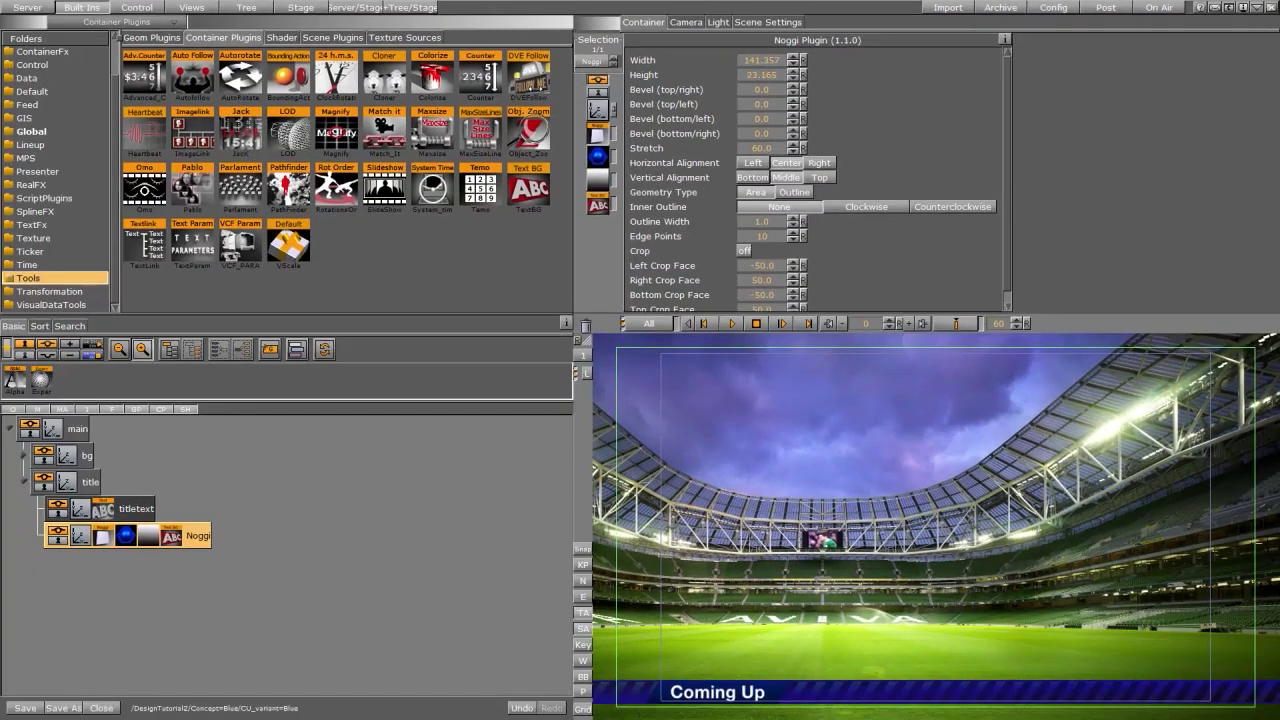
click(769, 74)
- Test the shape's automatic resizing by adding a long string of random characters to the titletext, and then clear all the text
click(104, 514)
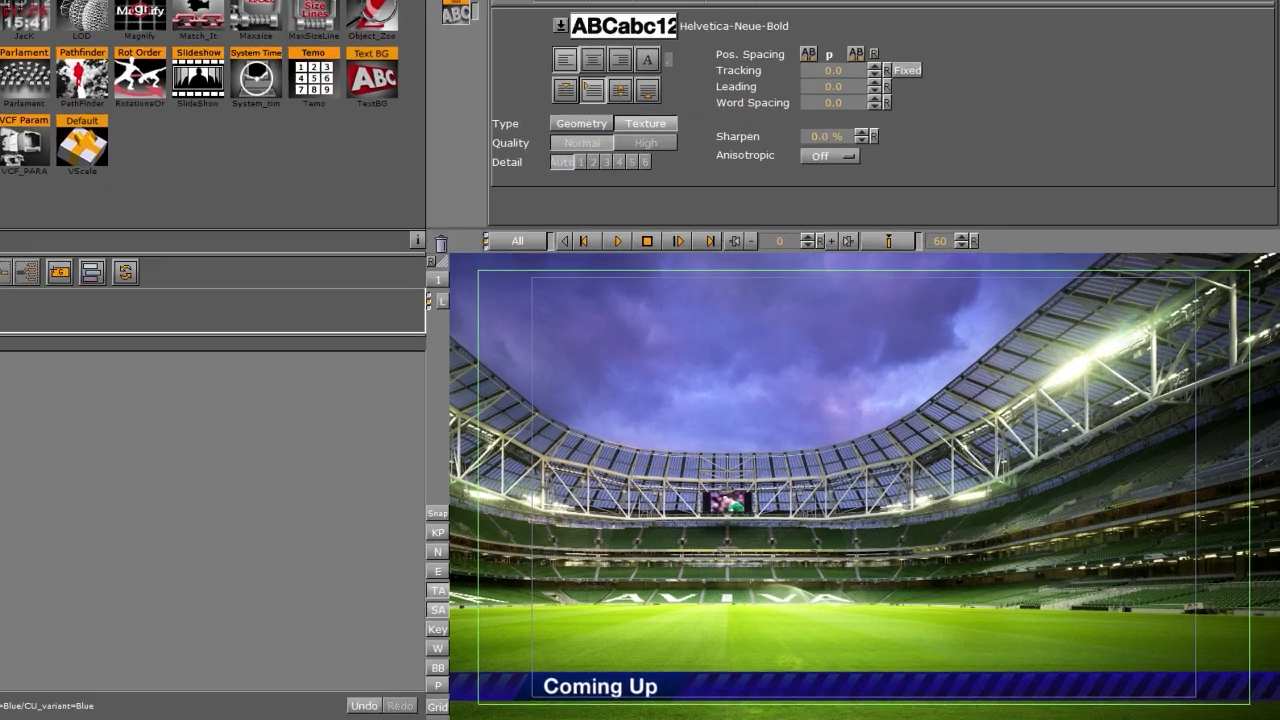
text(fdsfdsf)
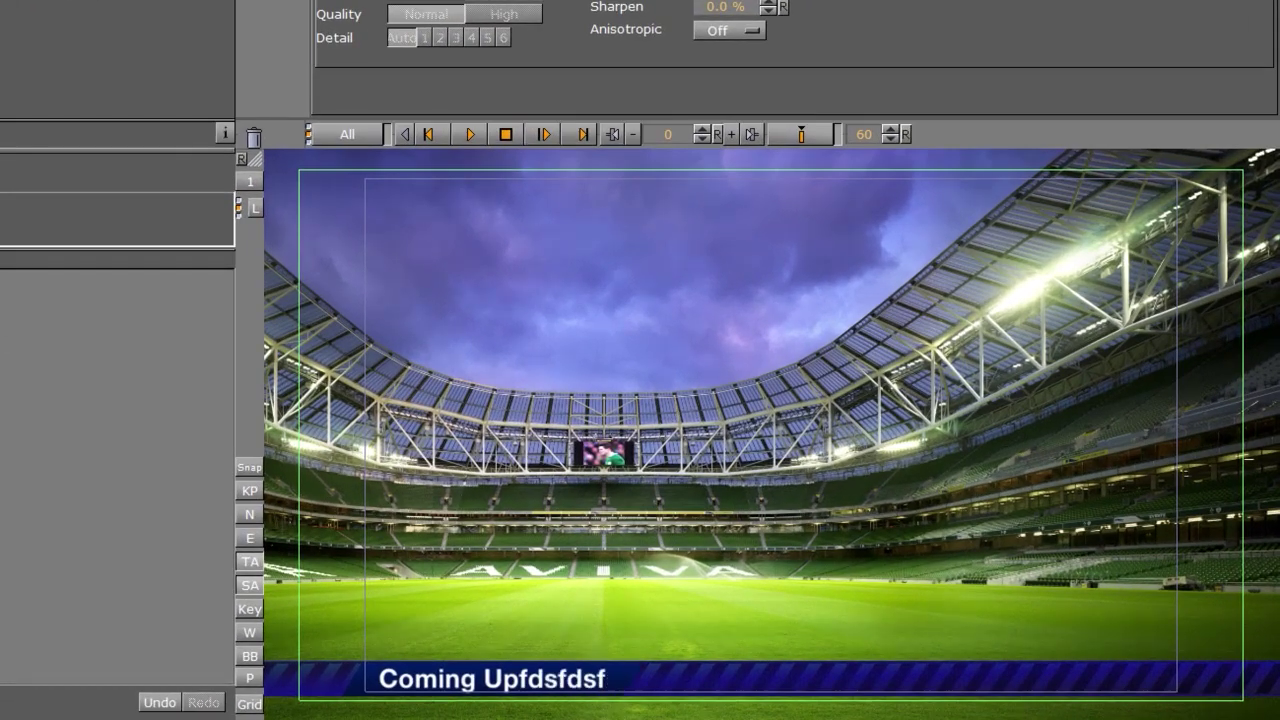
text(sdfsdfdsfsdafdsafdsafdsfasfdasf)
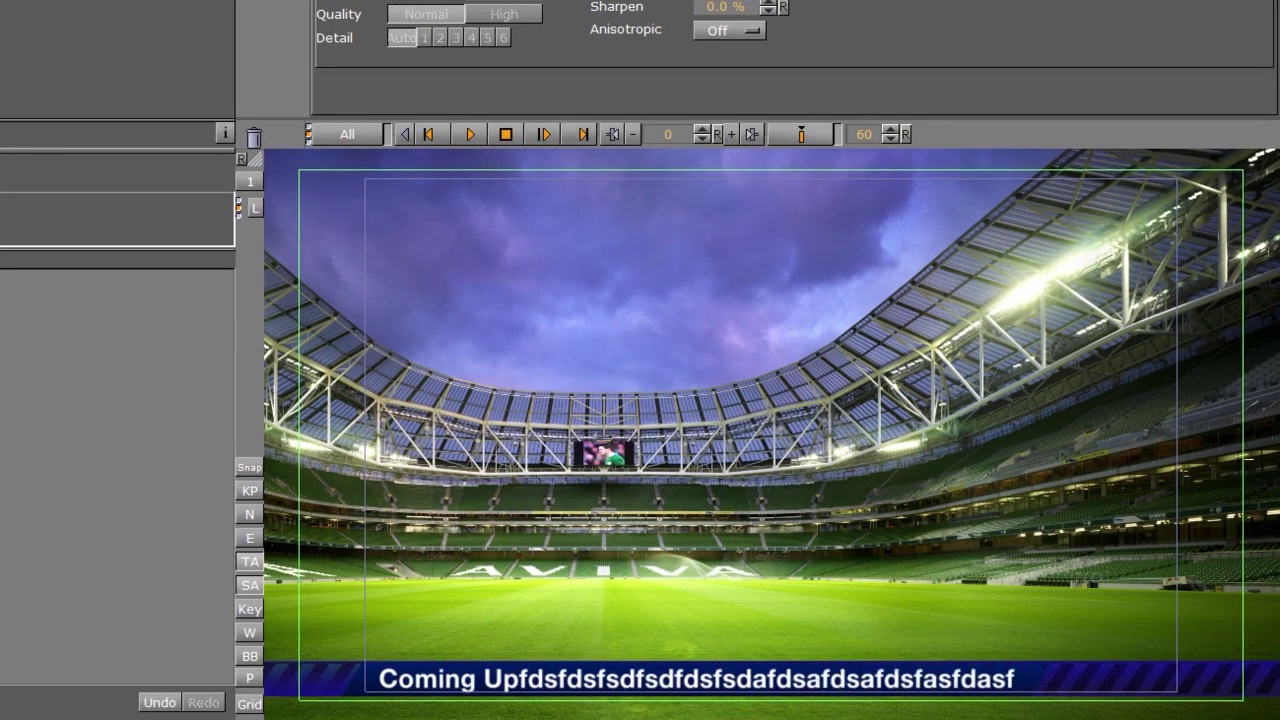
key(BackSpace)
key(BackSpace)
key(BackSpace)
key(BackSpace)
key(BackSpace)
key(BackSpace)
key(BackSpace)
key(BackSpace)
key(BackSpace)
key(BackSpace)
key(BackSpace)
key(BackSpace)
key(BackSpace)
key(BackSpace)
key(BackSpace)
key(BackSpace)
key(BackSpace)
key(BackSpace)
key(BackSpace)
key(BackSpace)
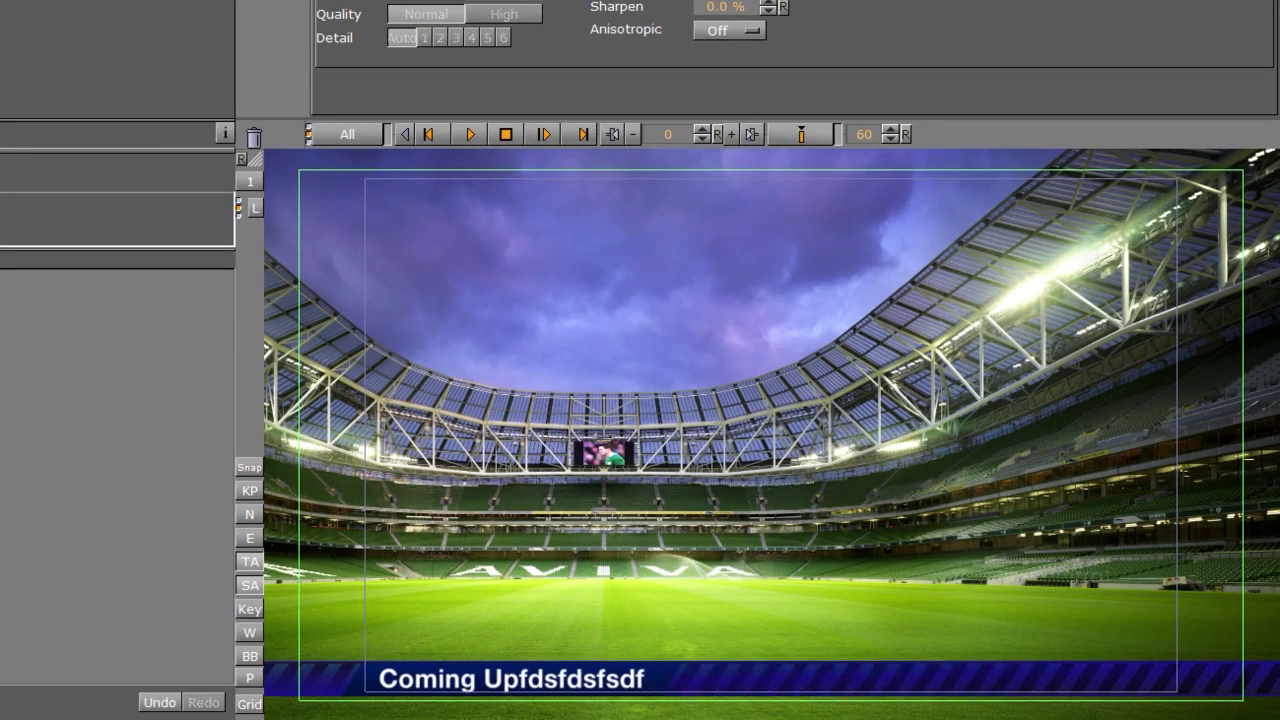
key(BackSpace)
key(BackSpace)
key(BackSpace)
key(BackSpace)
key(BackSpace)
key(BackSpace)
key(BackSpace)
key(BackSpace)
key(BackSpace)
key(BackSpace)
key(BackSpace)
key(BackSpace)
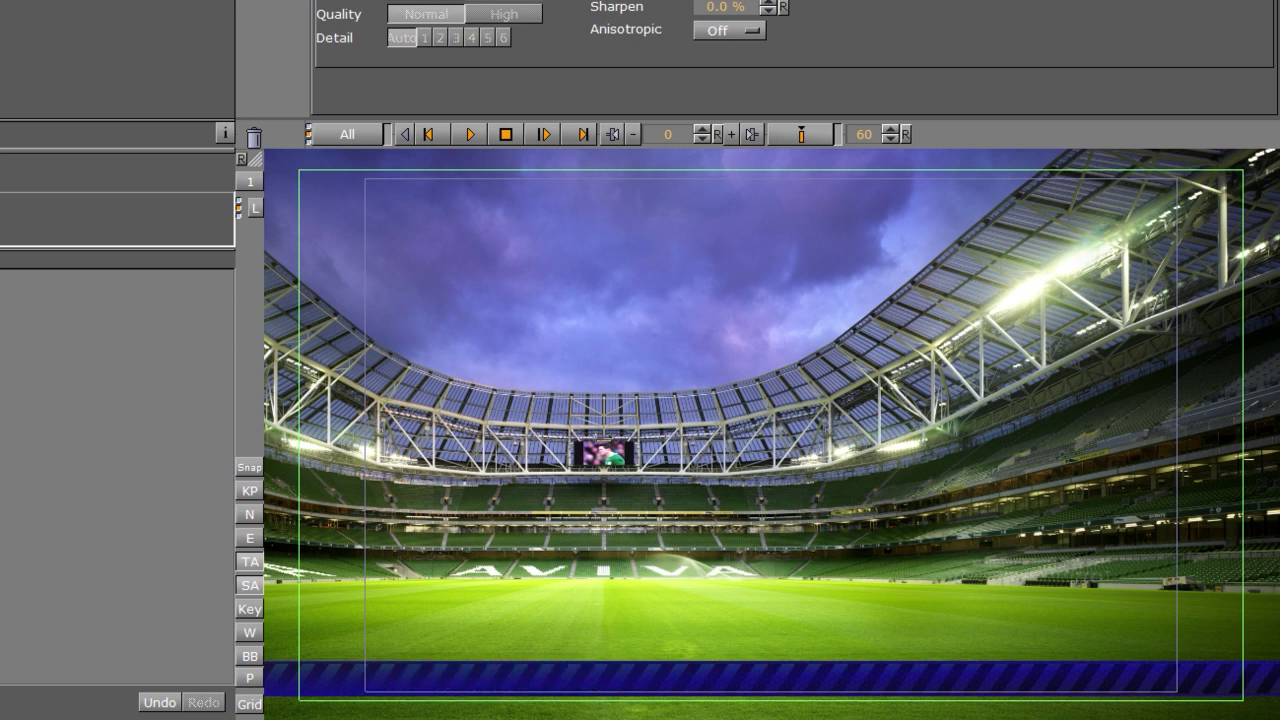
- Try the short title "Next" in the titletext, and then restore the wording "Coming Up"
text(Next)
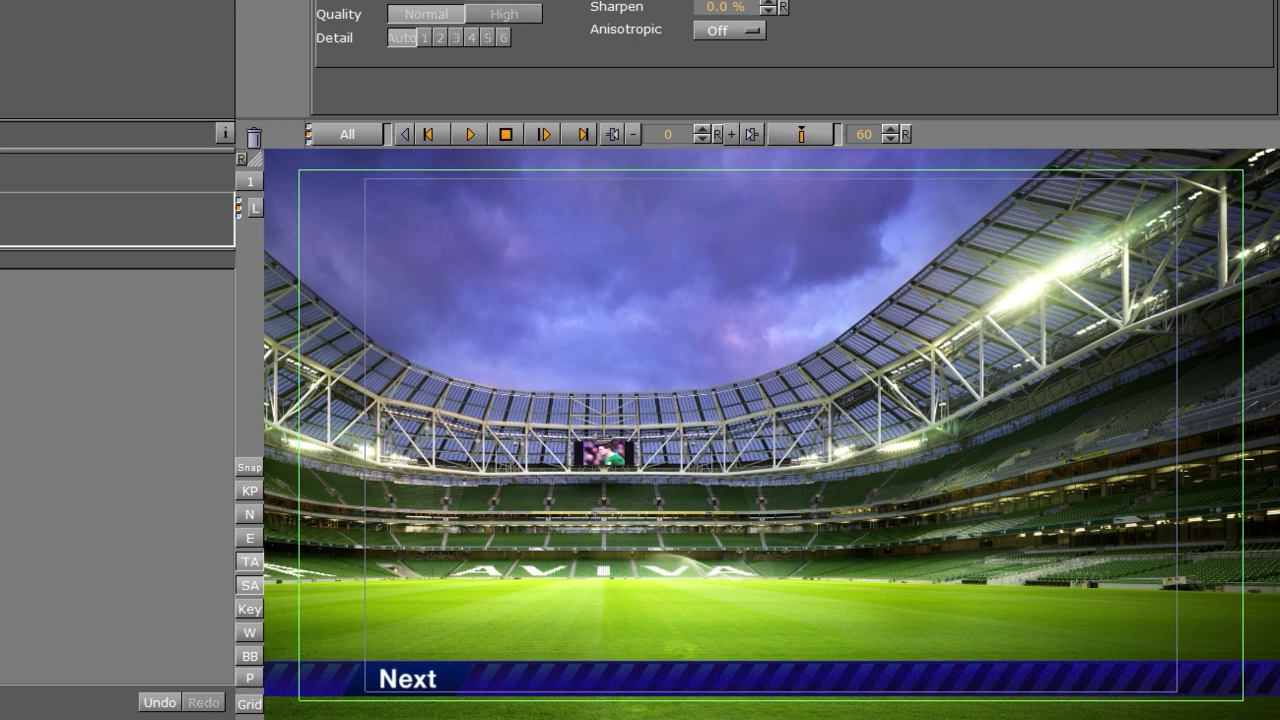
key(BackSpace)
key(BackSpace)
key(BackSpace)
key(BackSpace)
text(Comi)
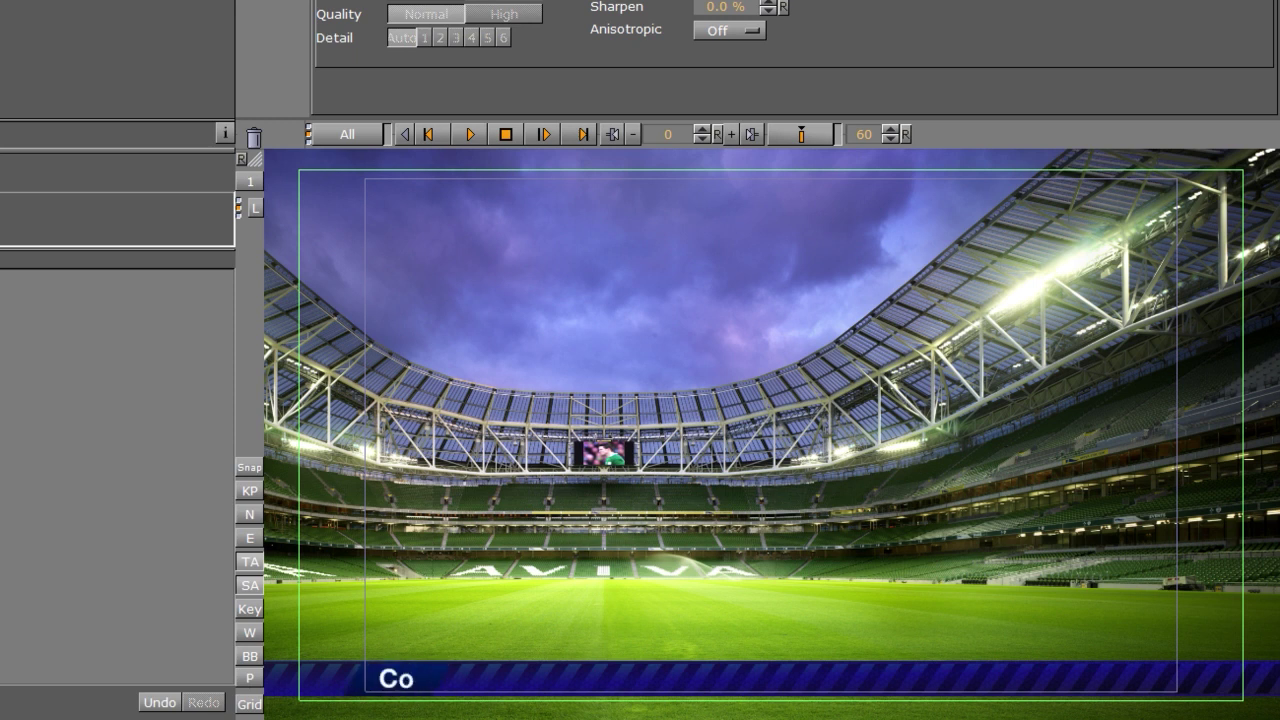
text(ng Up)
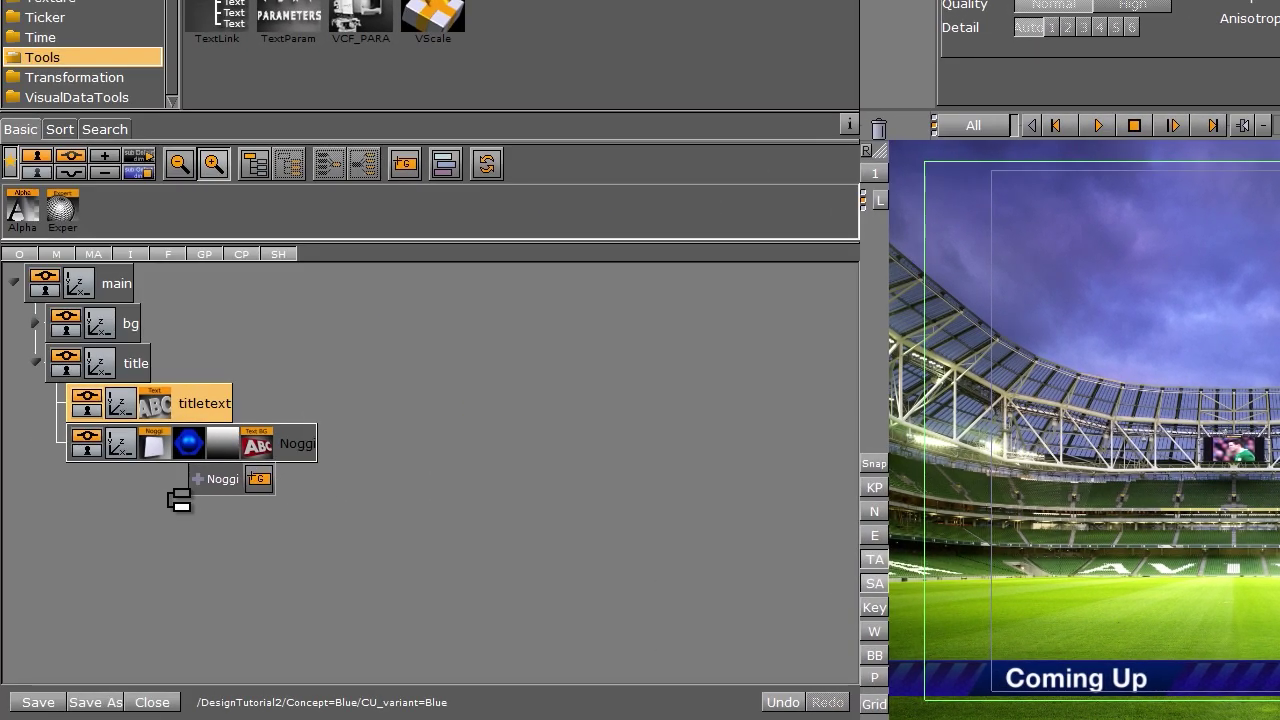
- Duplicate the blue Noggi shape in the title group as an Outline geometry without its material and gradient image
ctrl+drag(178, 497, 880, 128)
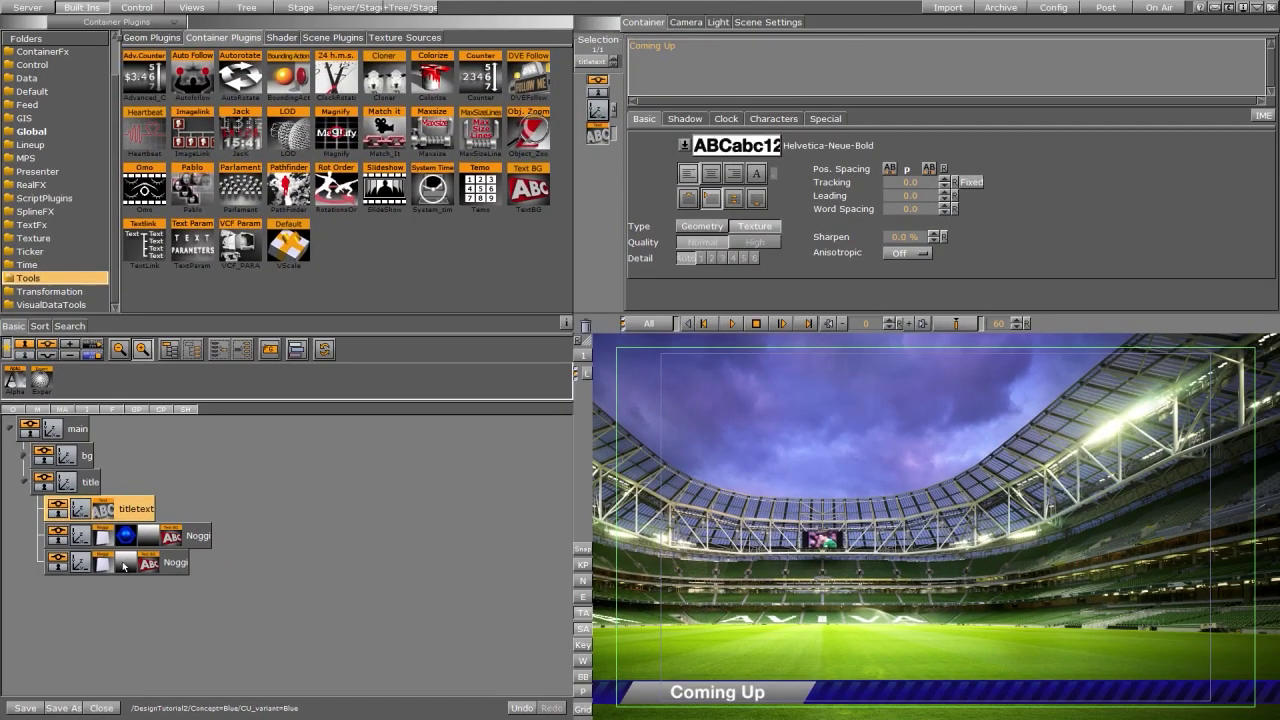
click(105, 565)
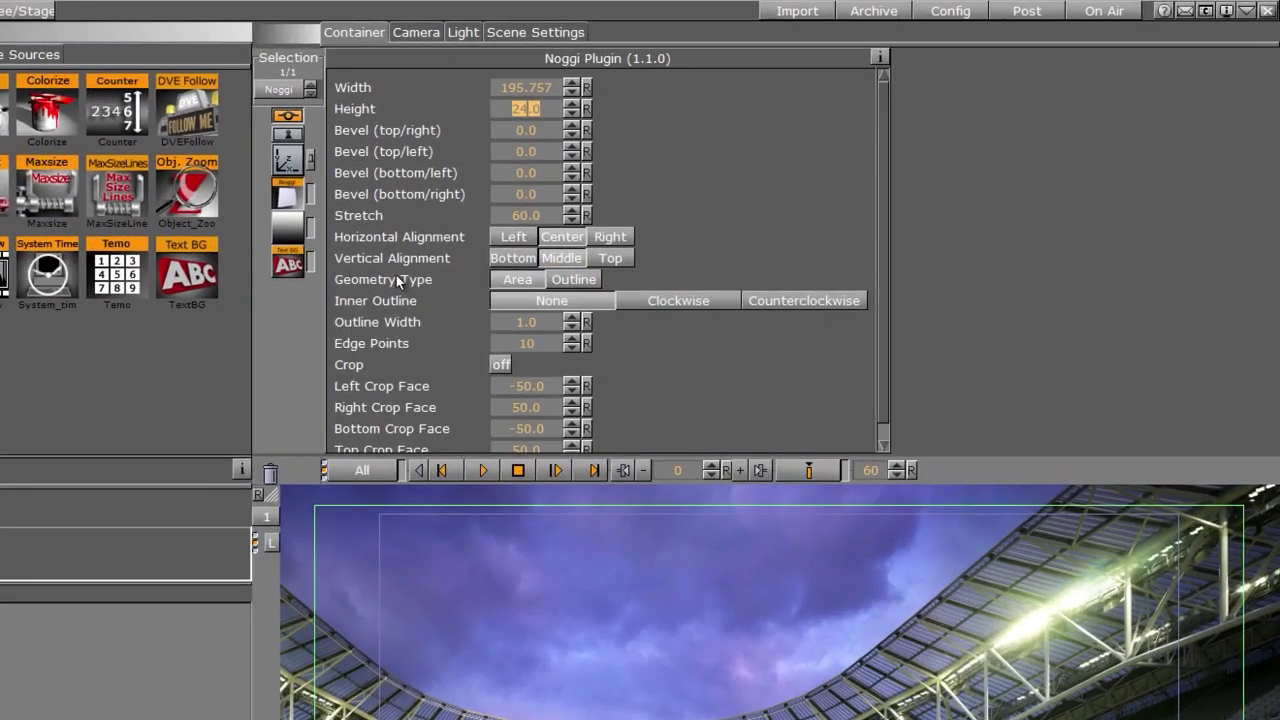
click(565, 282)
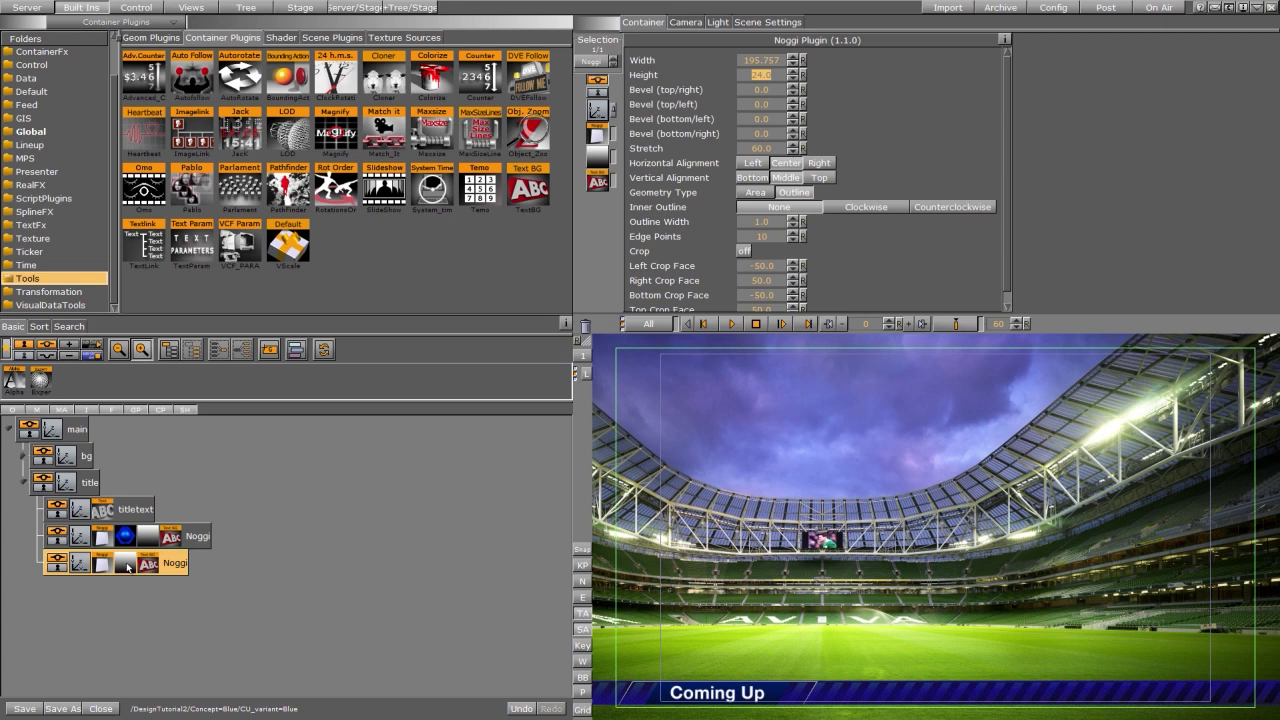
drag(127, 567, 588, 324)
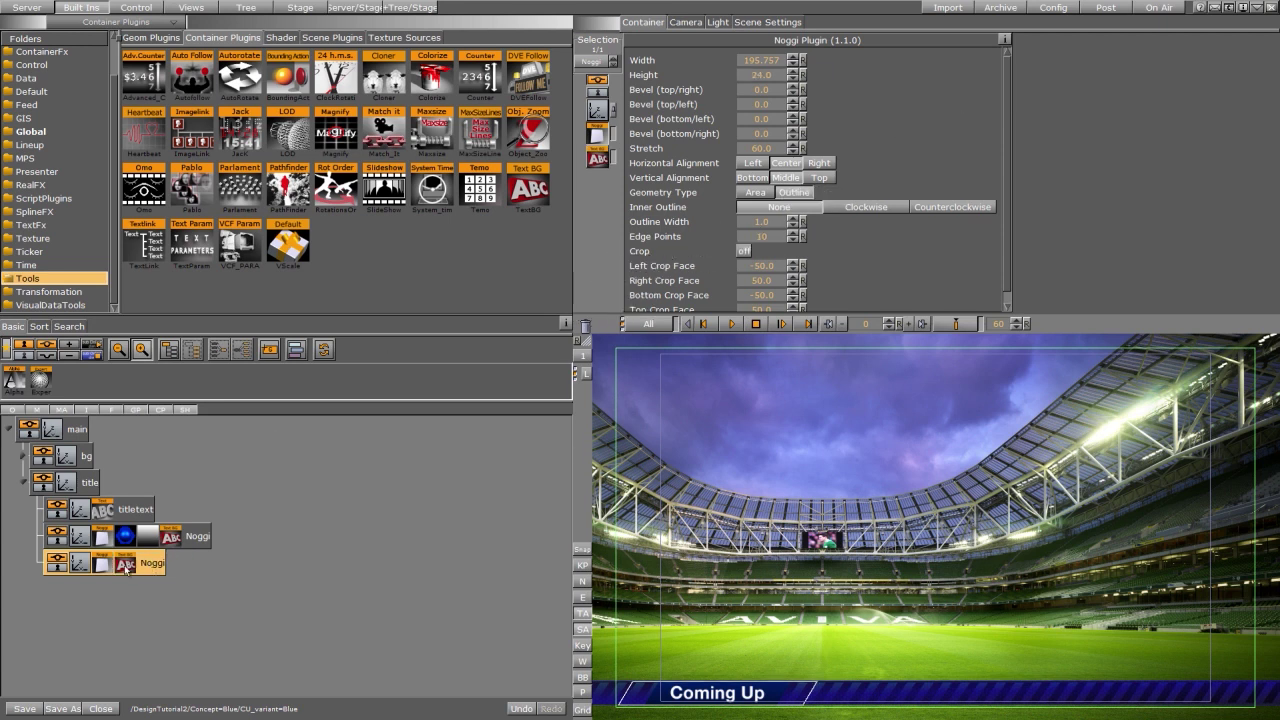
- Test how the outline follows the title by adding random characters after "Coming Up" and deleting them again
click(103, 514)
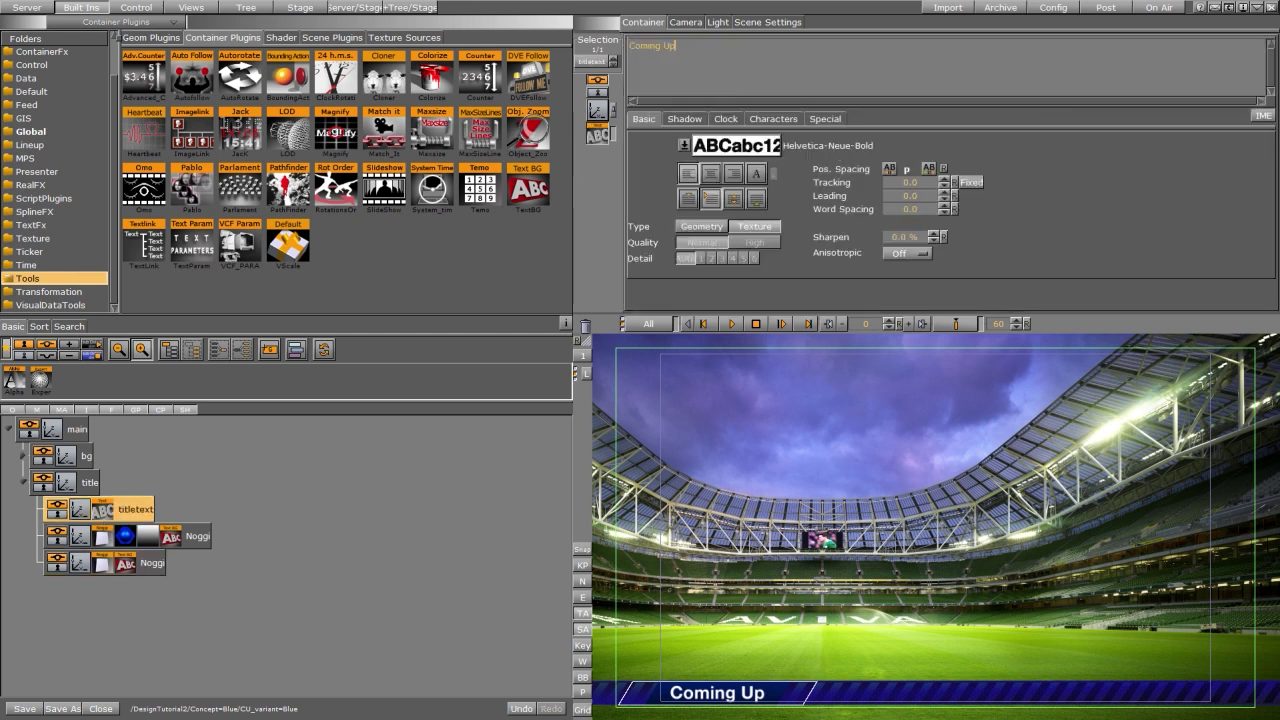
text(sdfsdfsdf)
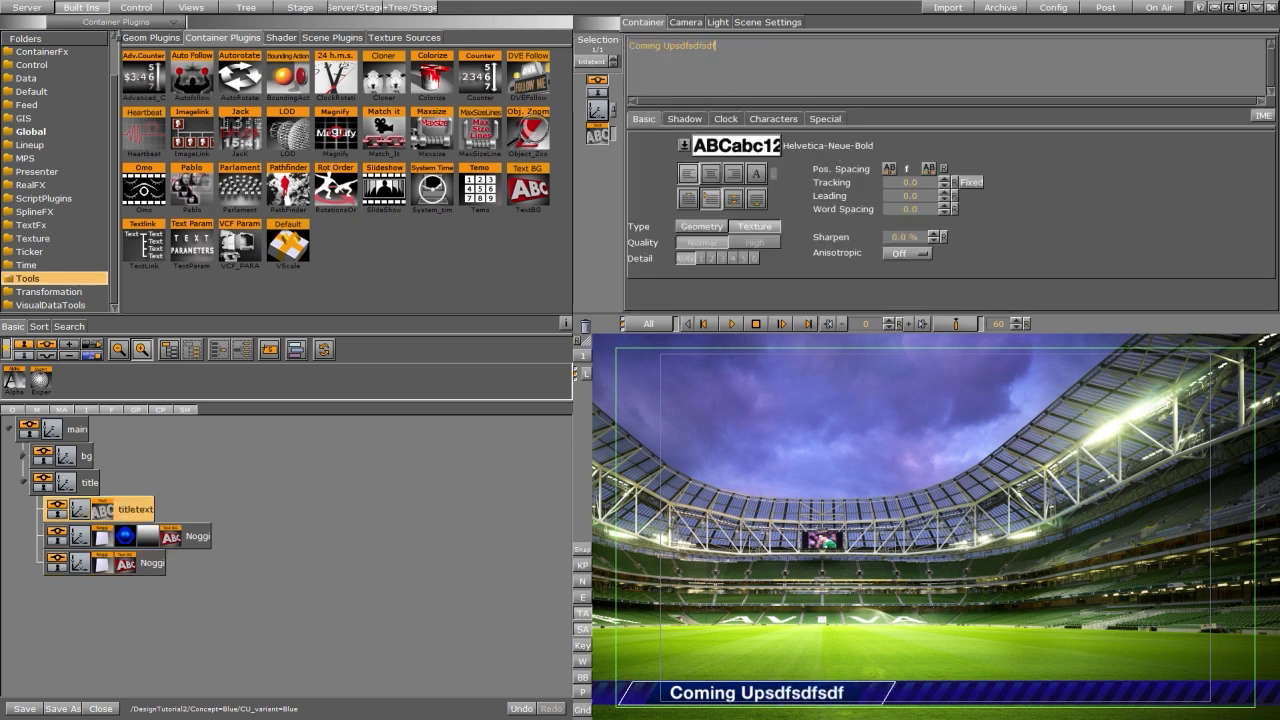
key(BackSpace)
key(BackSpace)
key(BackSpace)
key(BackSpace)
key(BackSpace)
key(BackSpace)
key(BackSpace)
key(BackSpace)
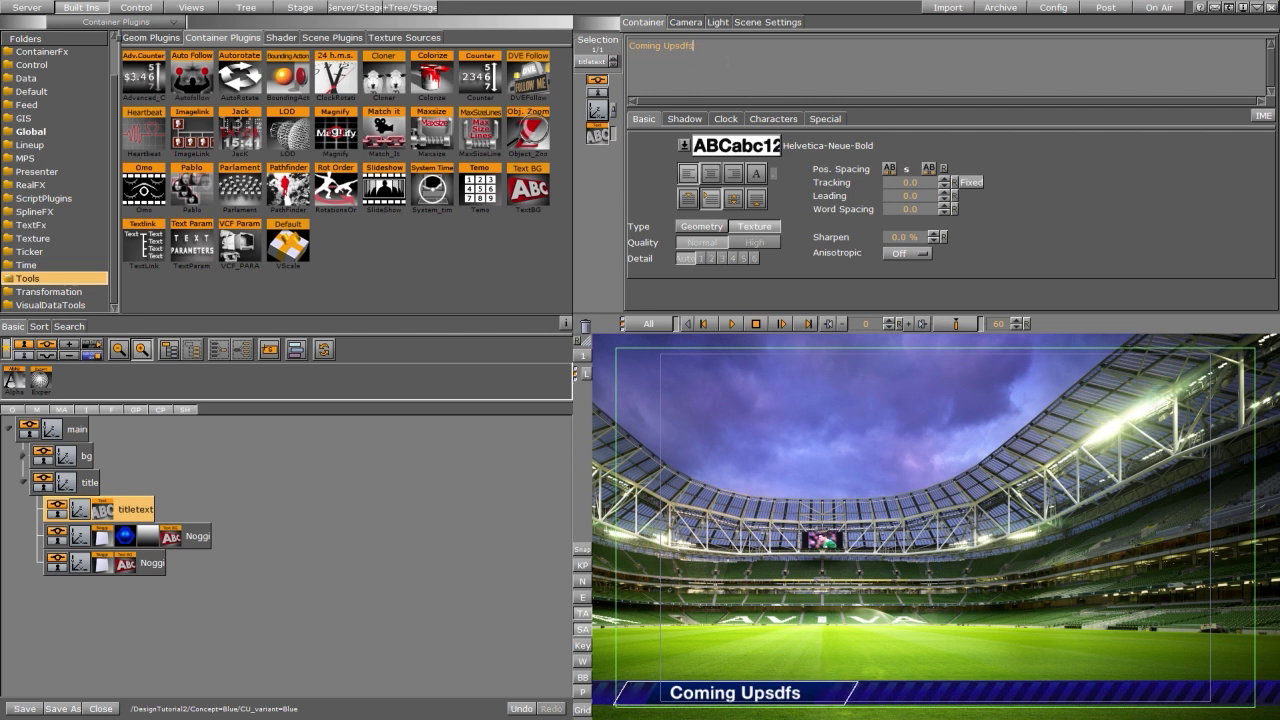
key(BackSpace)
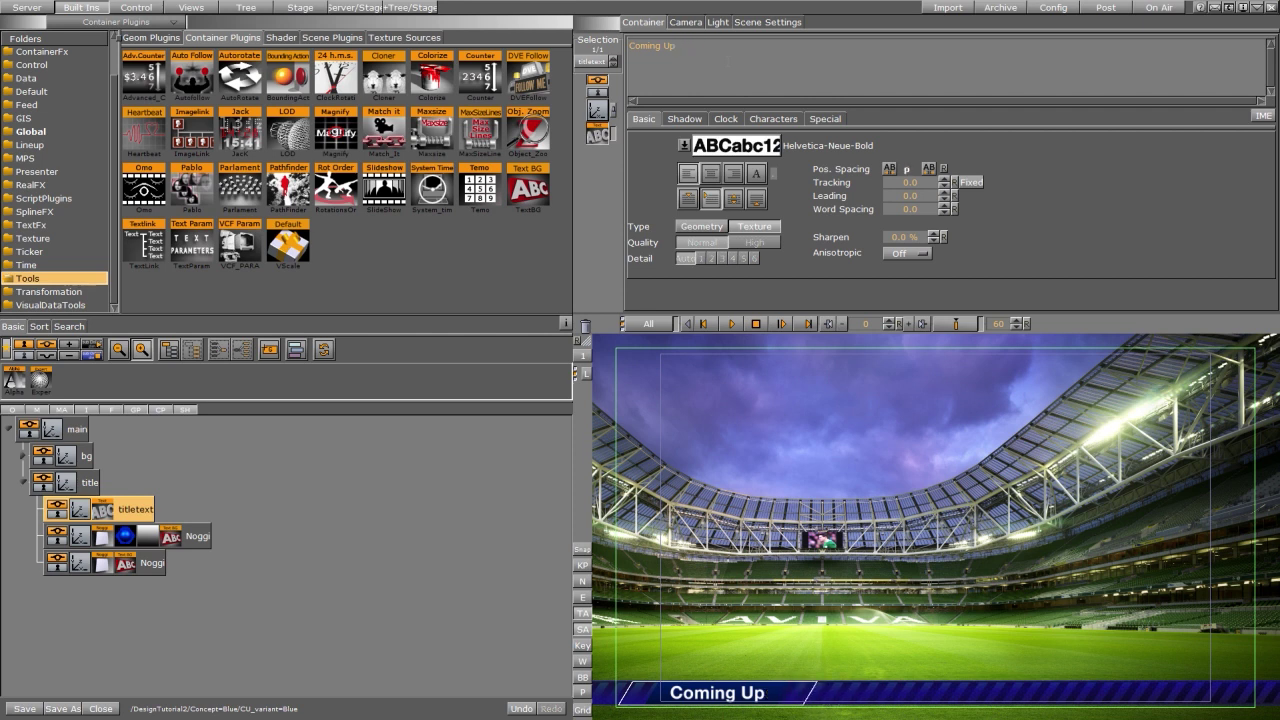
- Set the outline shape's TextBG text container to Other and assign the titletext container to it
click(125, 565)
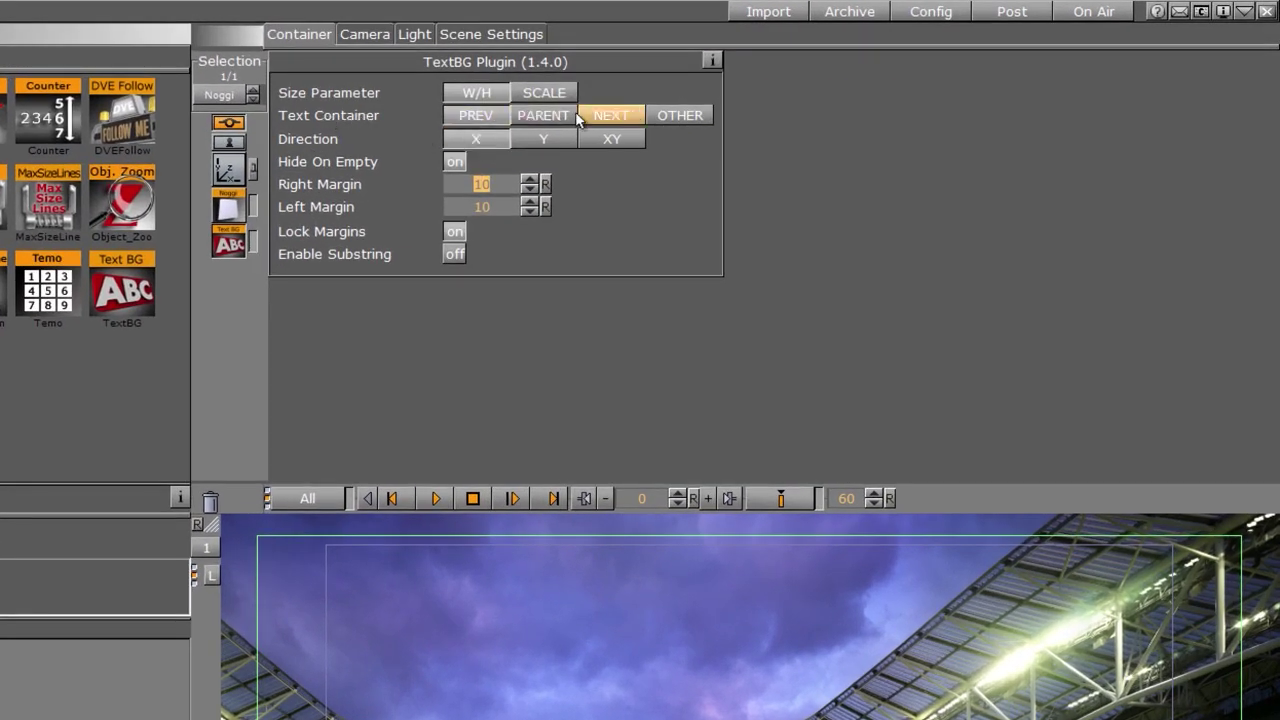
click(680, 115)
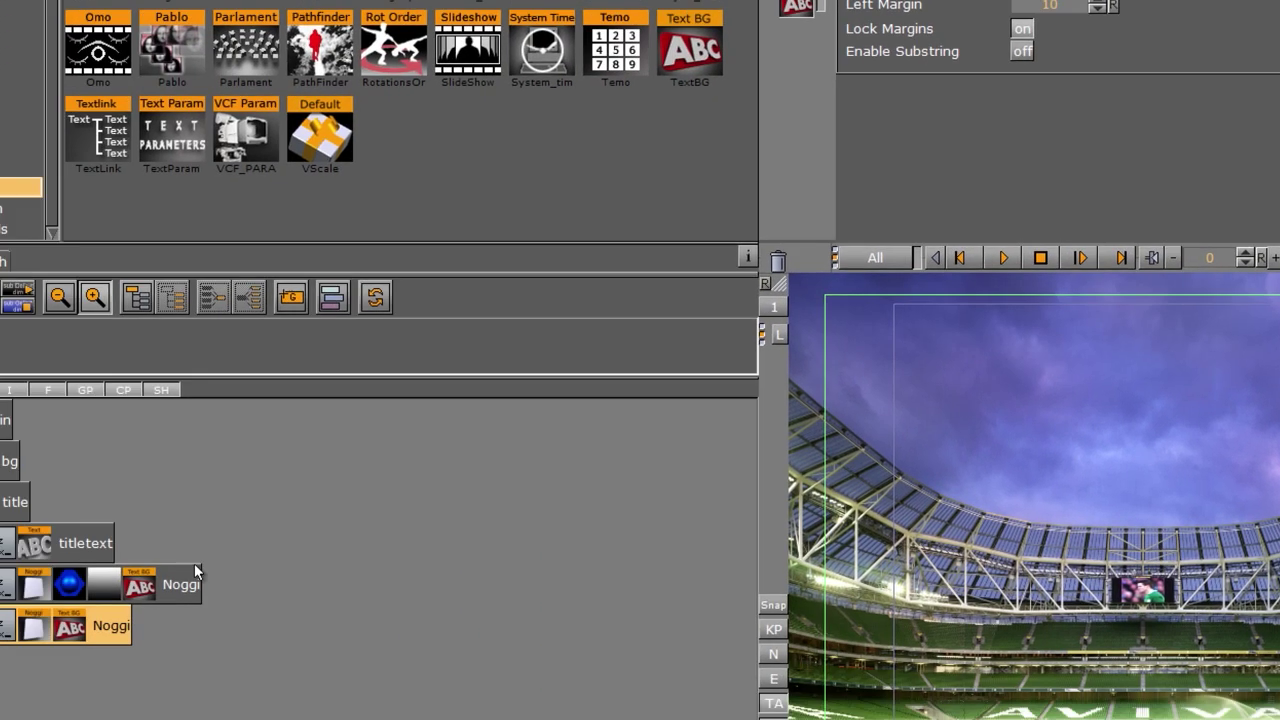
drag(68, 543, 824, 105)
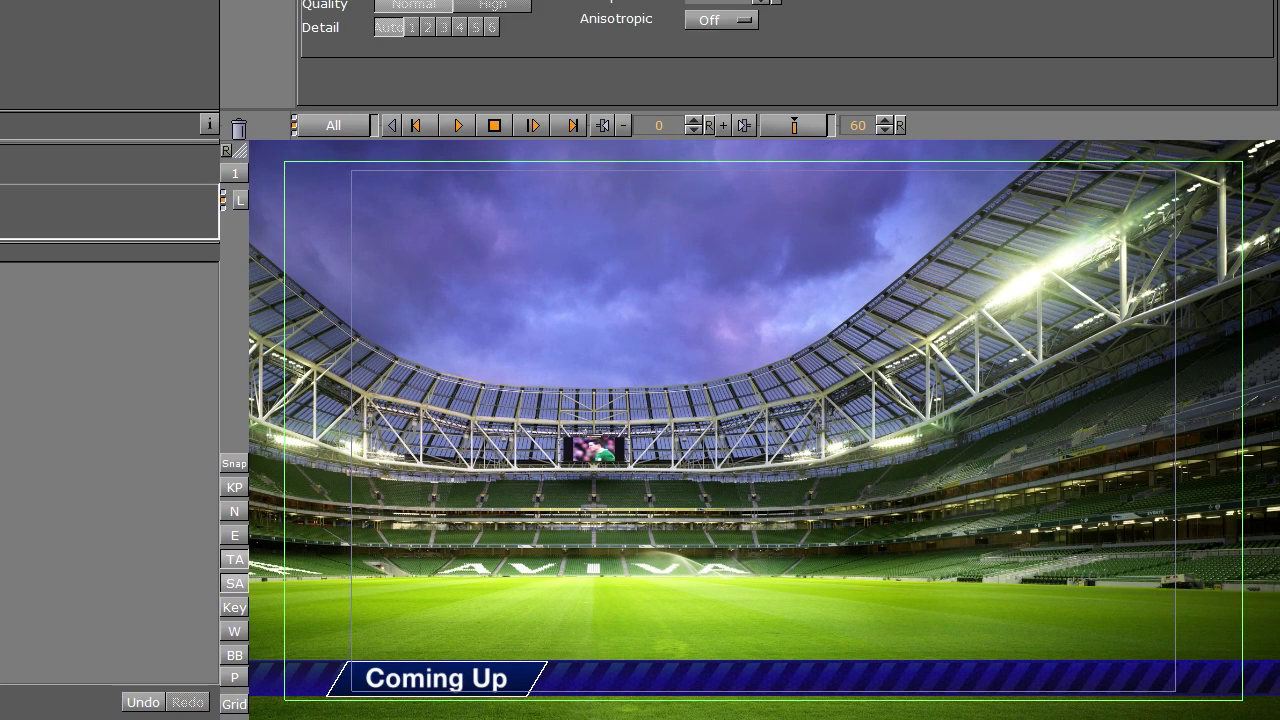
- Check the outline's link to titletext by adding a longer random string after "Coming Up" and removing it
text(sdfdsafsadfsdfsadfsadfsd)
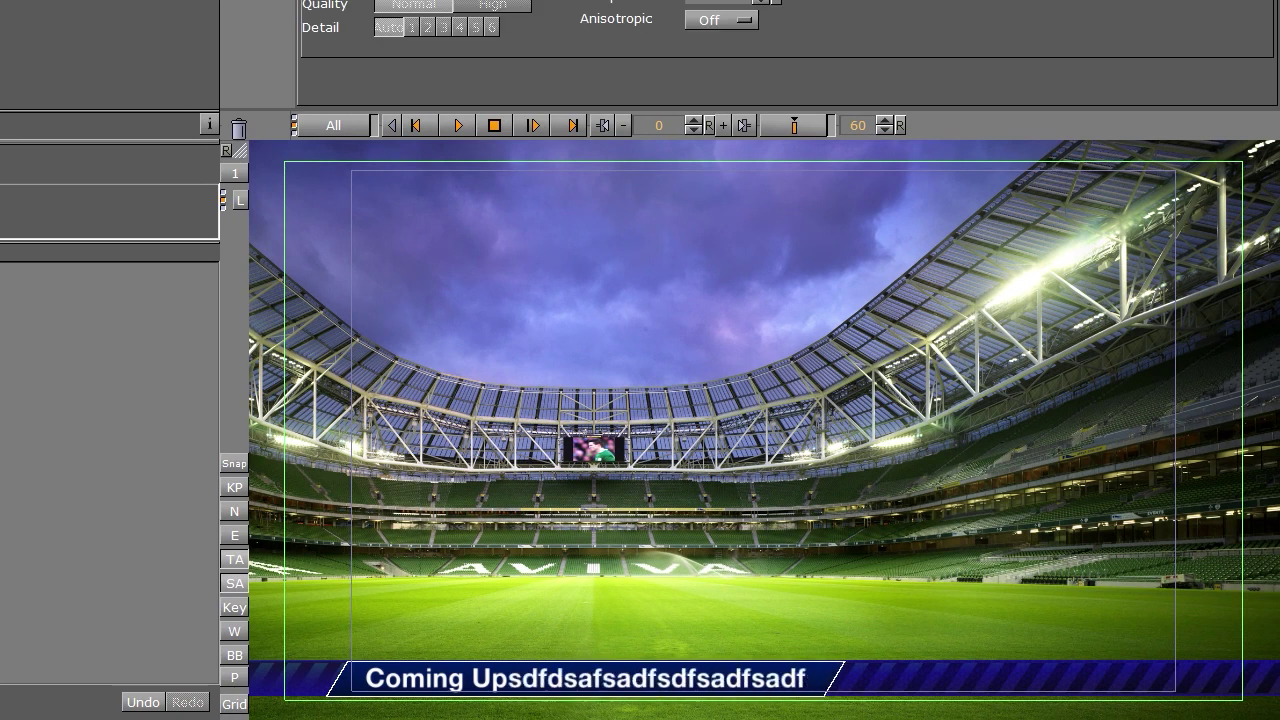
key(BackSpace)
key(BackSpace)
key(BackSpace)
key(BackSpace)
key(BackSpace)
key(BackSpace)
key(BackSpace)
key(BackSpace)
key(BackSpace)
key(BackSpace)
key(BackSpace)
key(BackSpace)
key(BackSpace)
key(BackSpace)
key(BackSpace)
key(BackSpace)
key(BackSpace)
key(BackSpace)
key(BackSpace)
key(BackSpace)
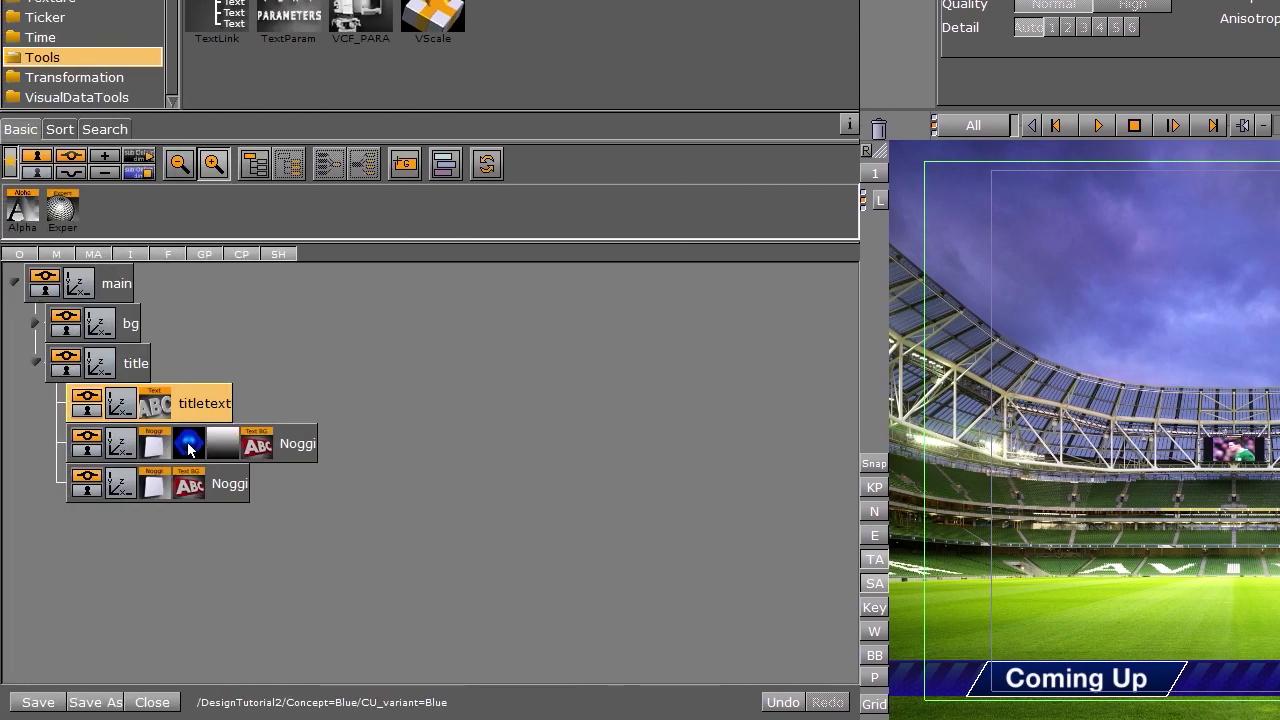
- Copy the blue material from the filled Noggi shape onto the outline shape and collapse the title group
click(199, 488)
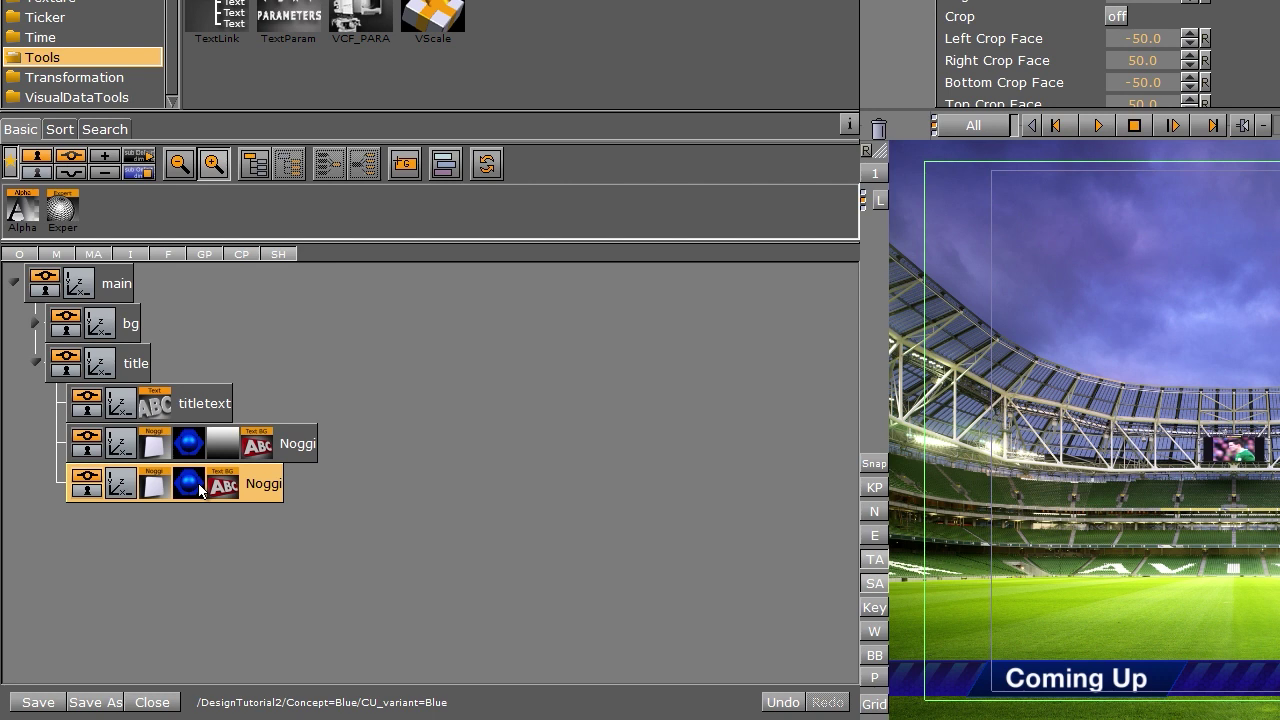
click(36, 362)
- Create a group named information under main and add a Helvetica-Neue-BoldExt text to it
drag(404, 163, 128, 405)
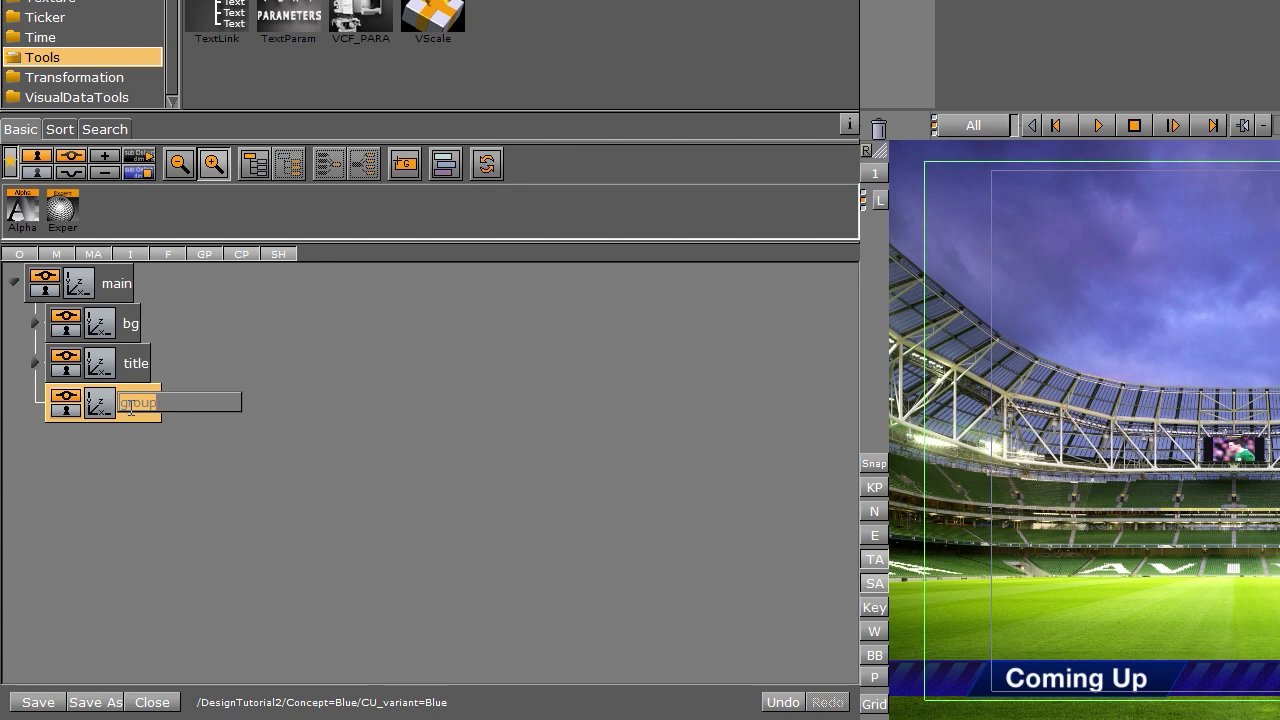
text(information)
key(Return)
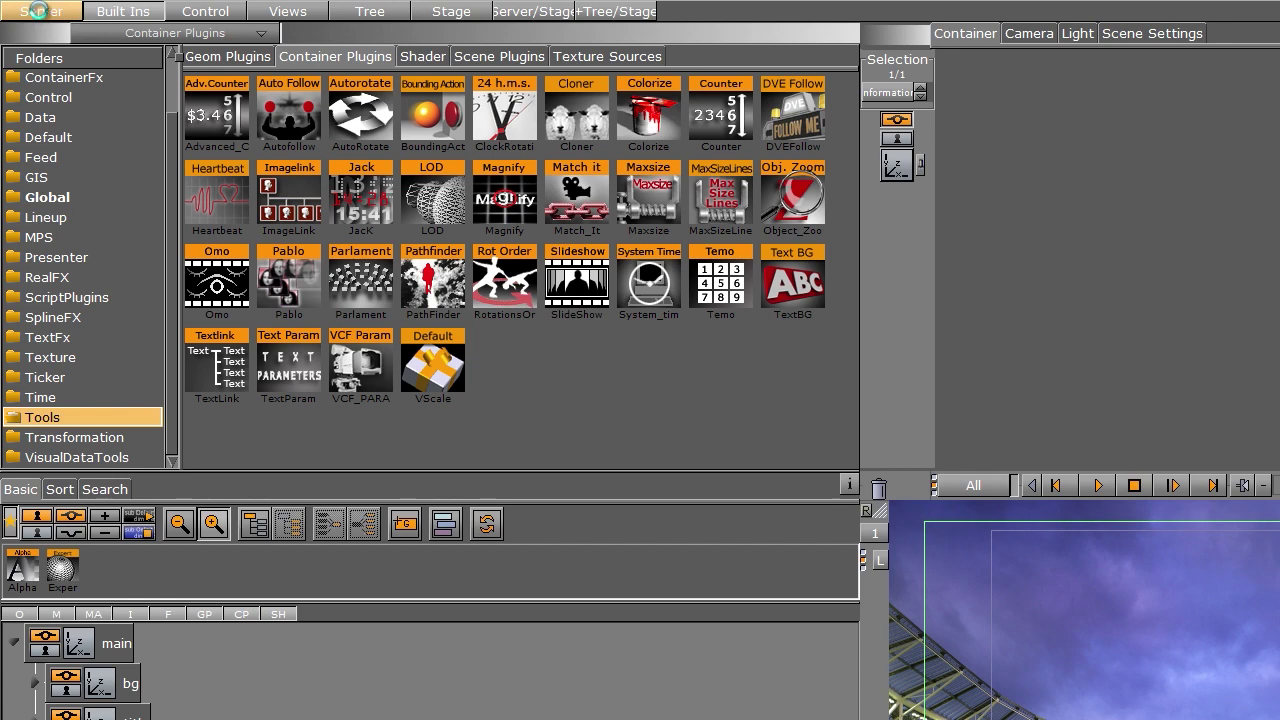
click(42, 11)
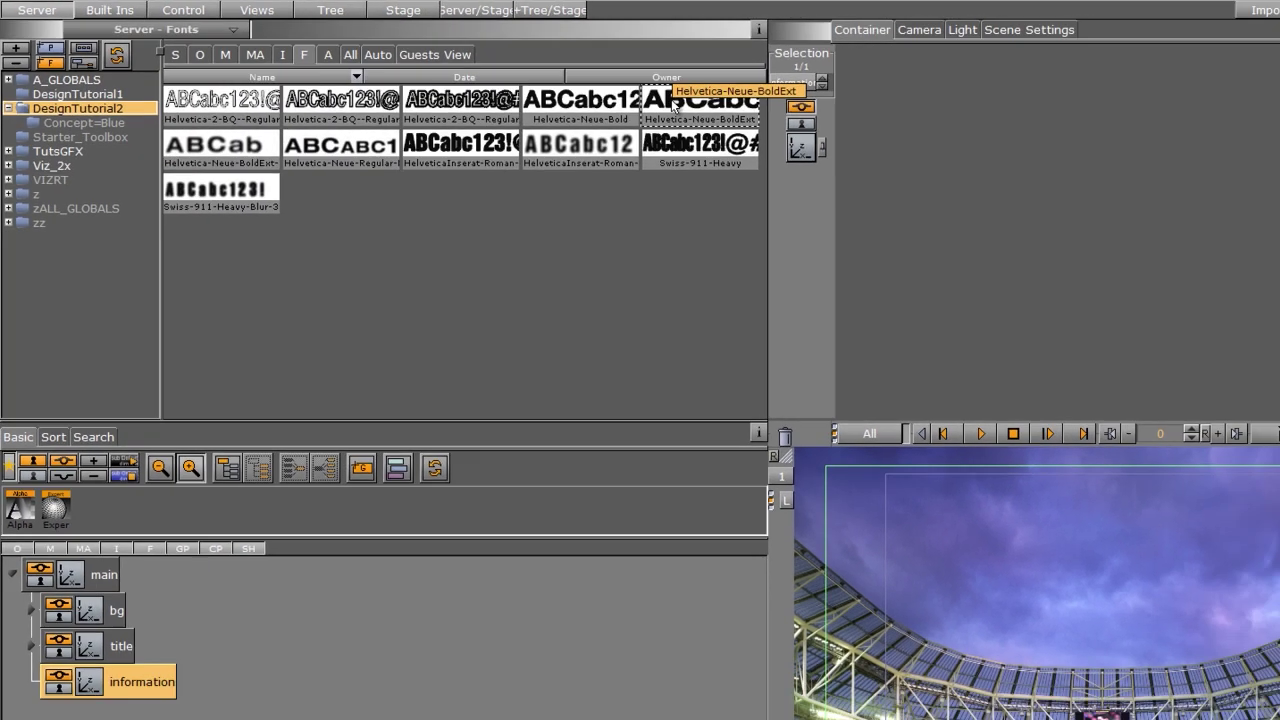
drag(672, 105, 131, 719)
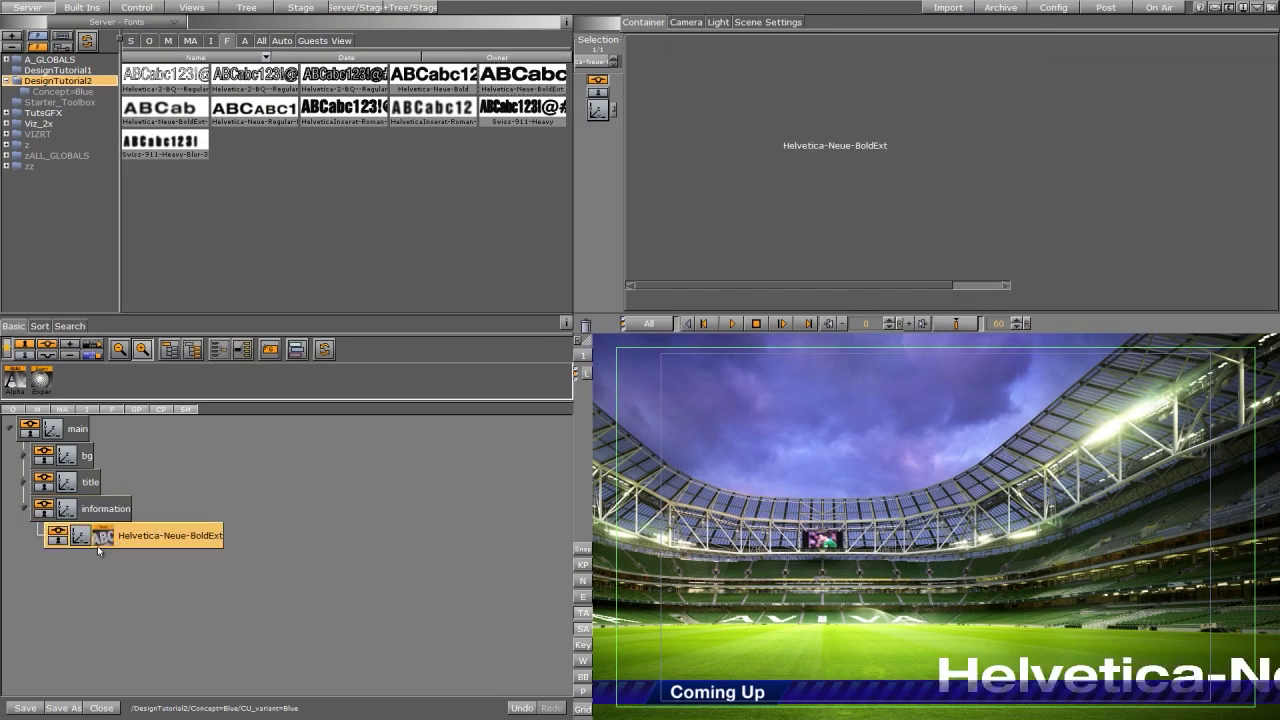
- Set the Z position of the new text in the information group to 2.0
click(597, 110)
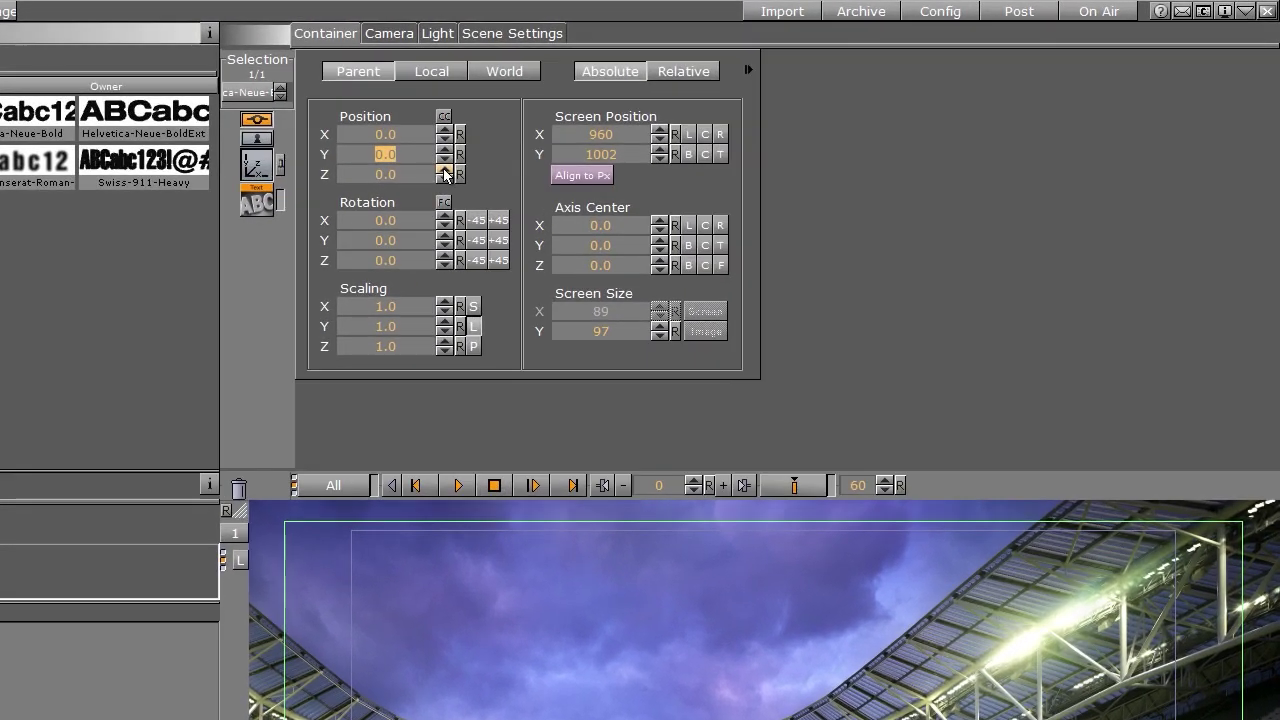
click(717, 115)
click(717, 115)
- Switch the information text's type to Texture and change its wording to "Game of Stones"
click(258, 203)
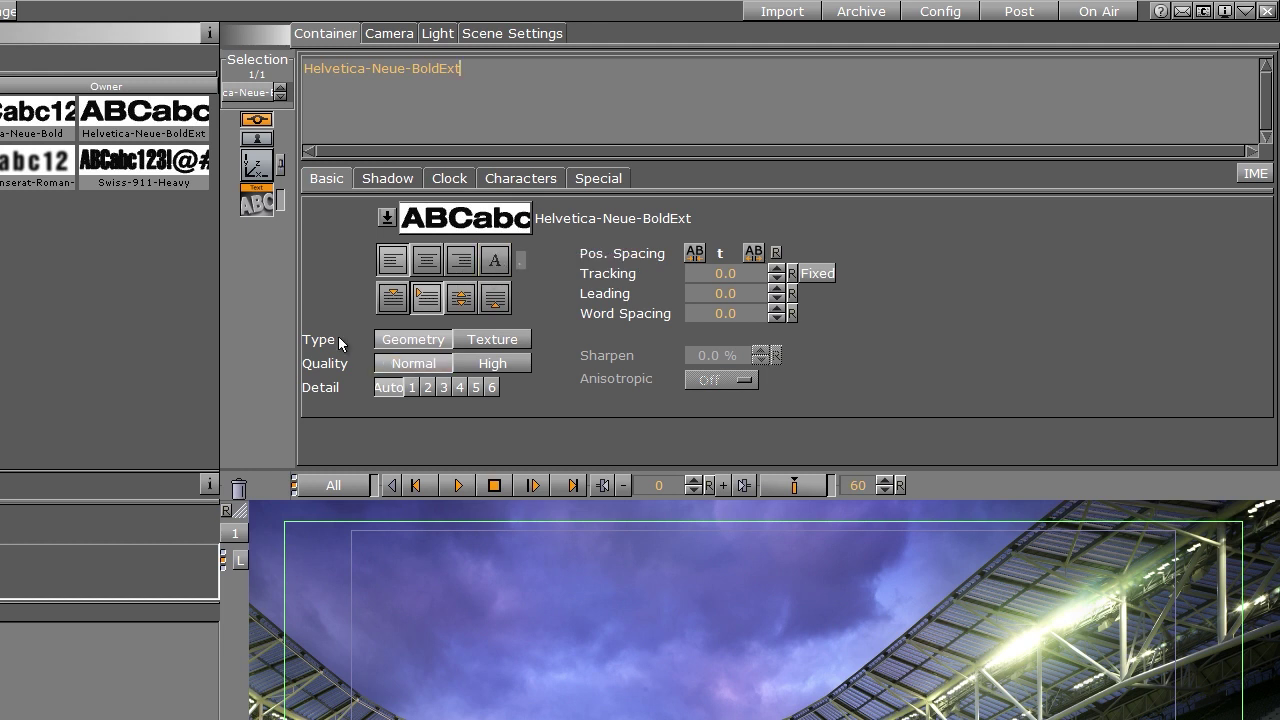
click(485, 341)
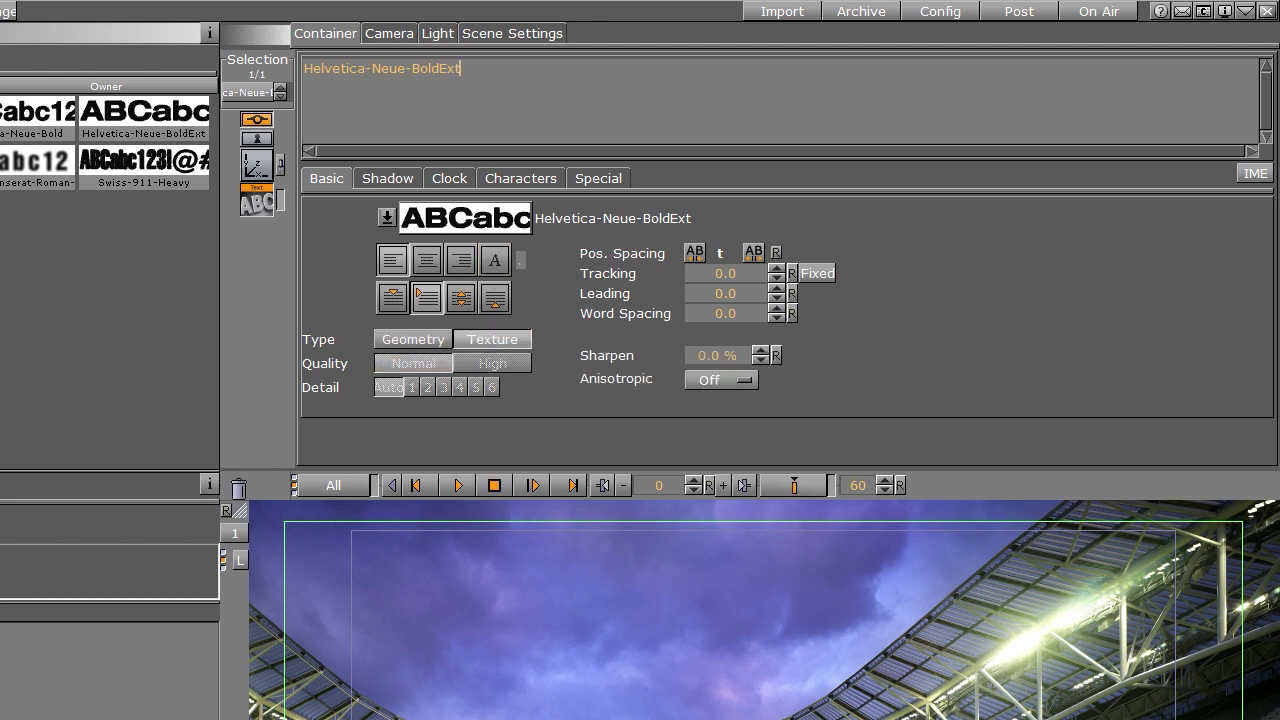
drag(470, 70, 281, 50)
text(G)
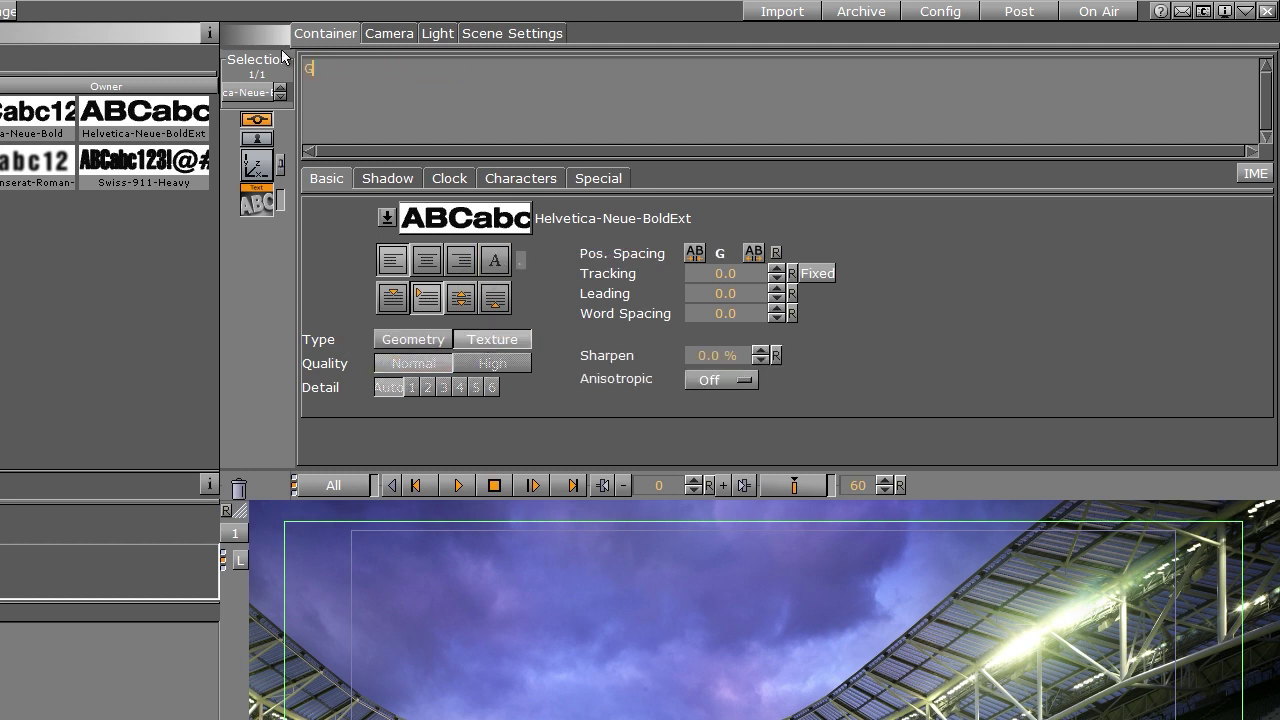
text(ame )
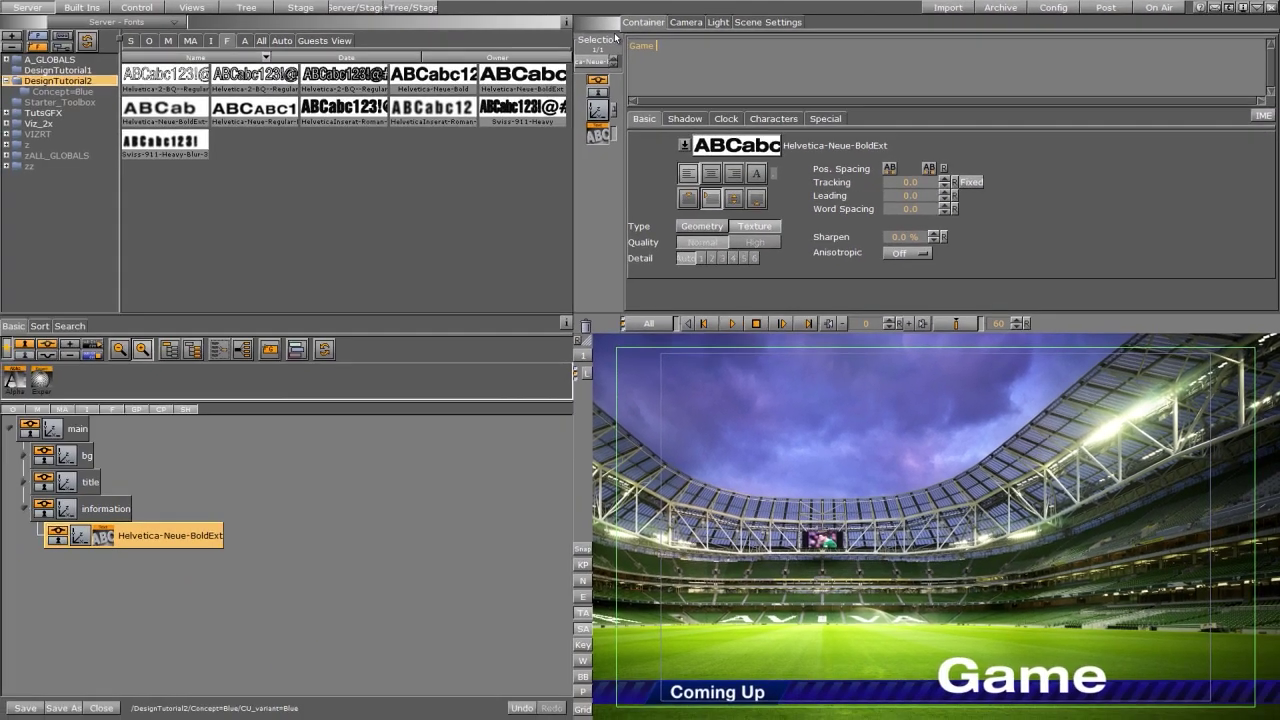
text(of Stor)
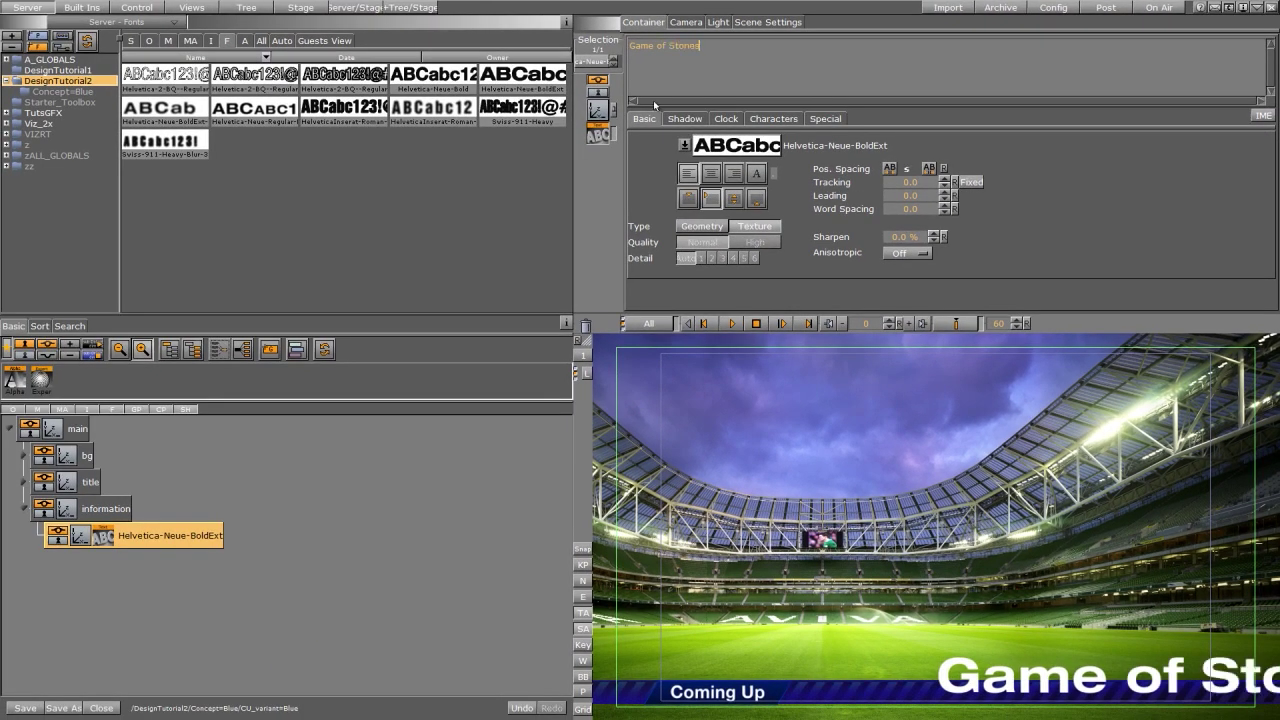
- Place the "Game of Stones" text beside "Coming Up" at X -148.0, Y -6.0 with a scaling of 0.39
click(598, 110)
drag(685, 200, 640, 92)
click(678, 90)
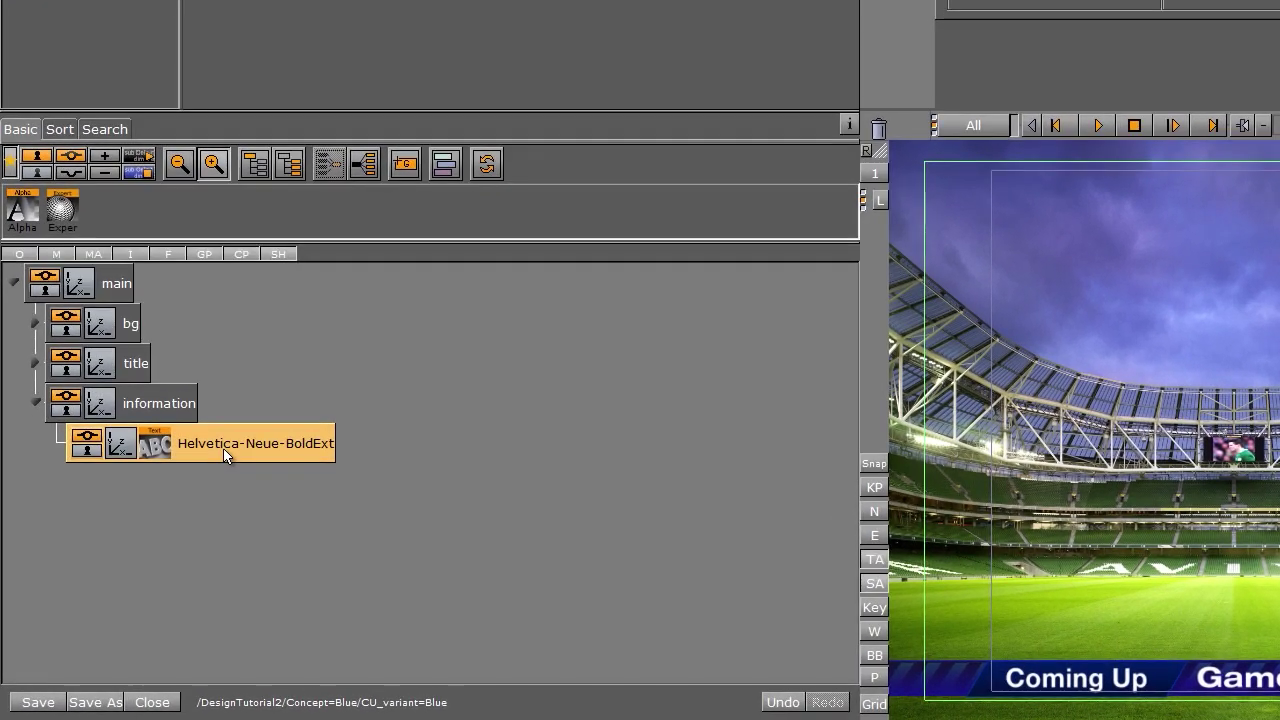
- Rename the text container in the information group as infotext
double_click(151, 537)
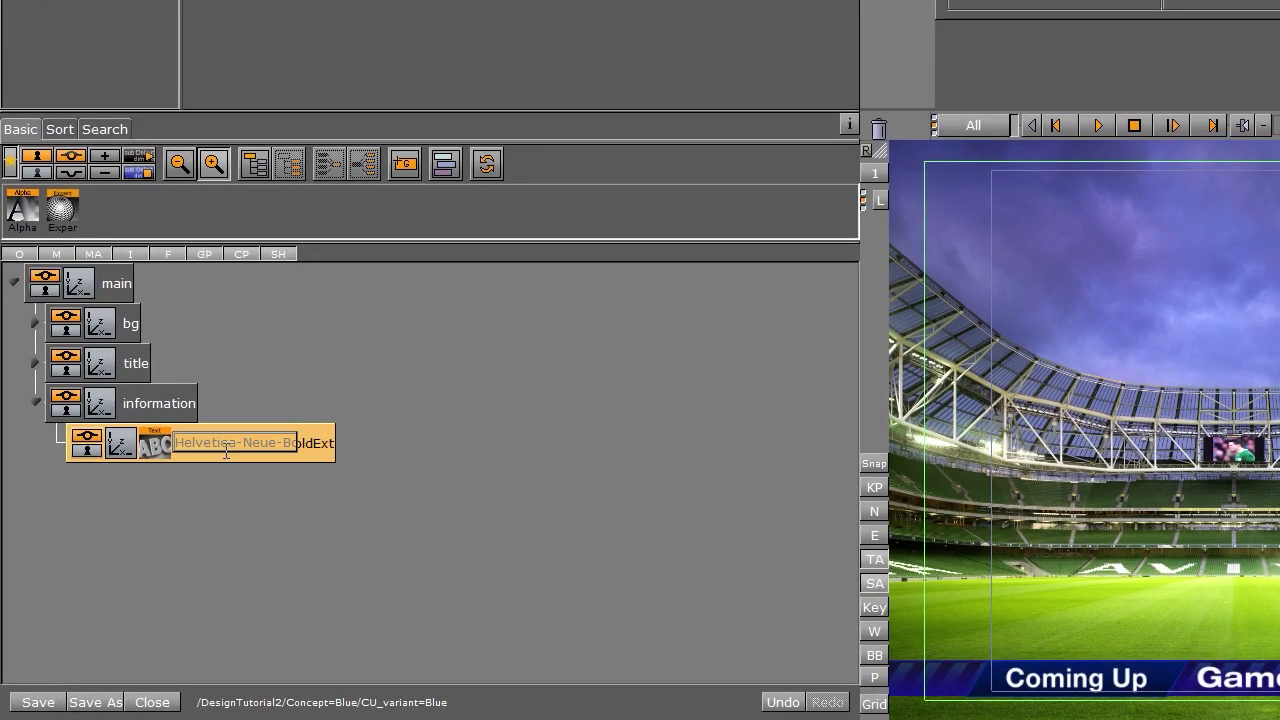
text(in)
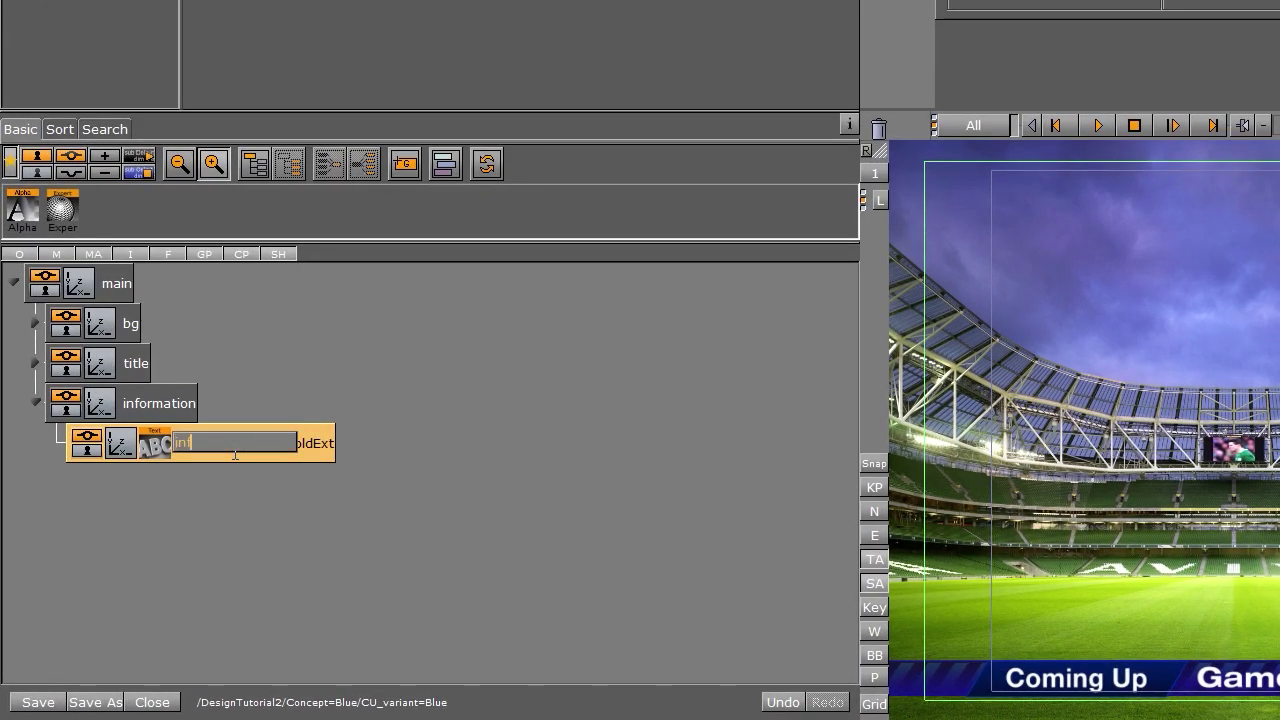
text(fotext)
key(Return)
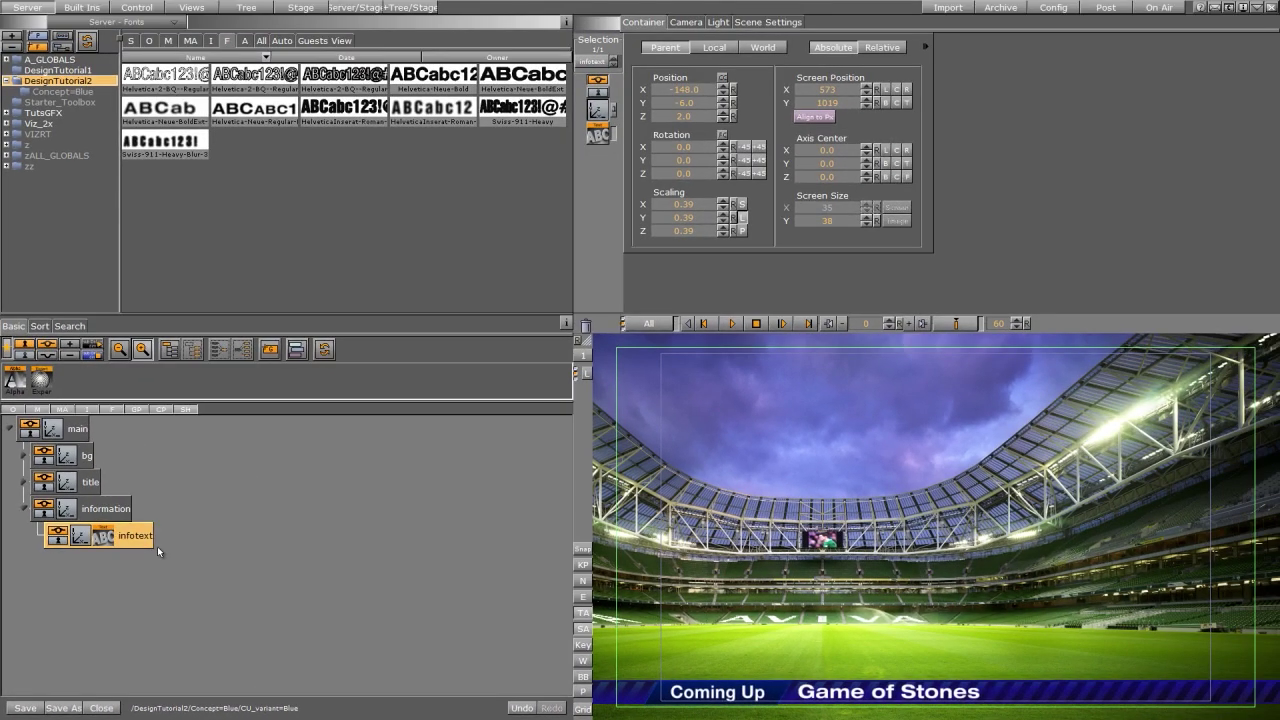
- Expand the title group and set the X axis center of its first Noggi shape to the right edge
click(103, 537)
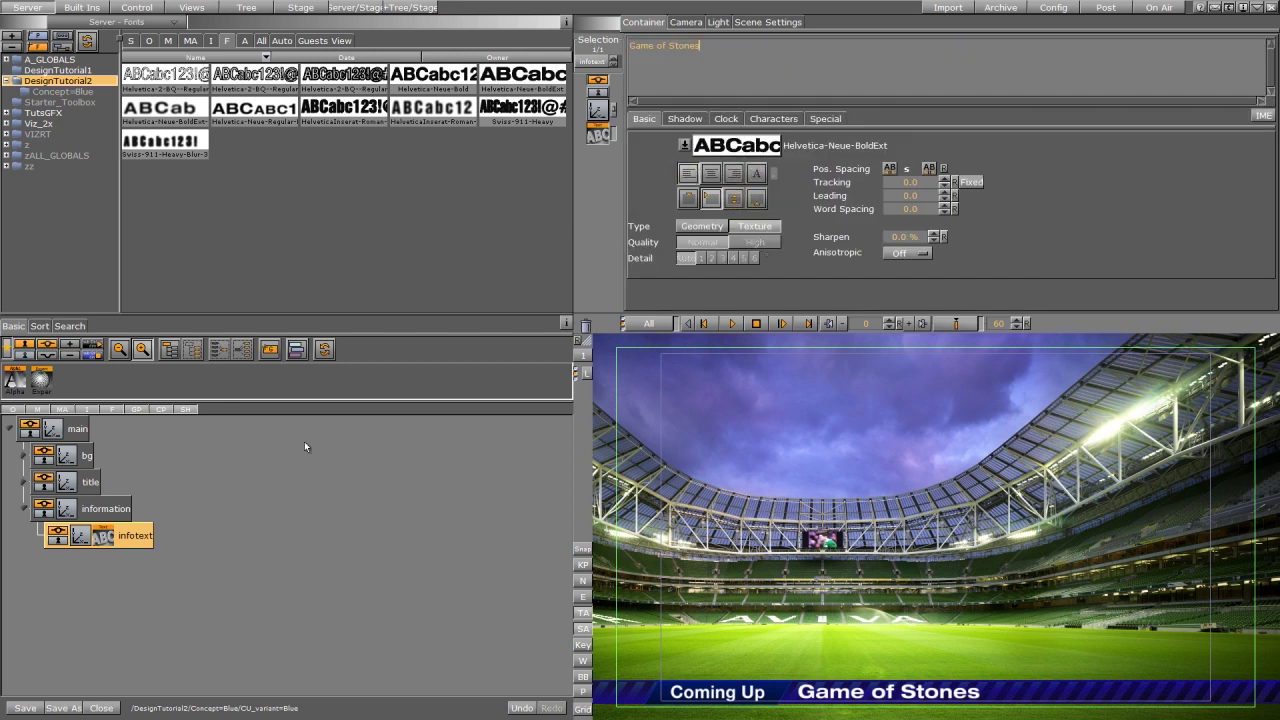
click(81, 539)
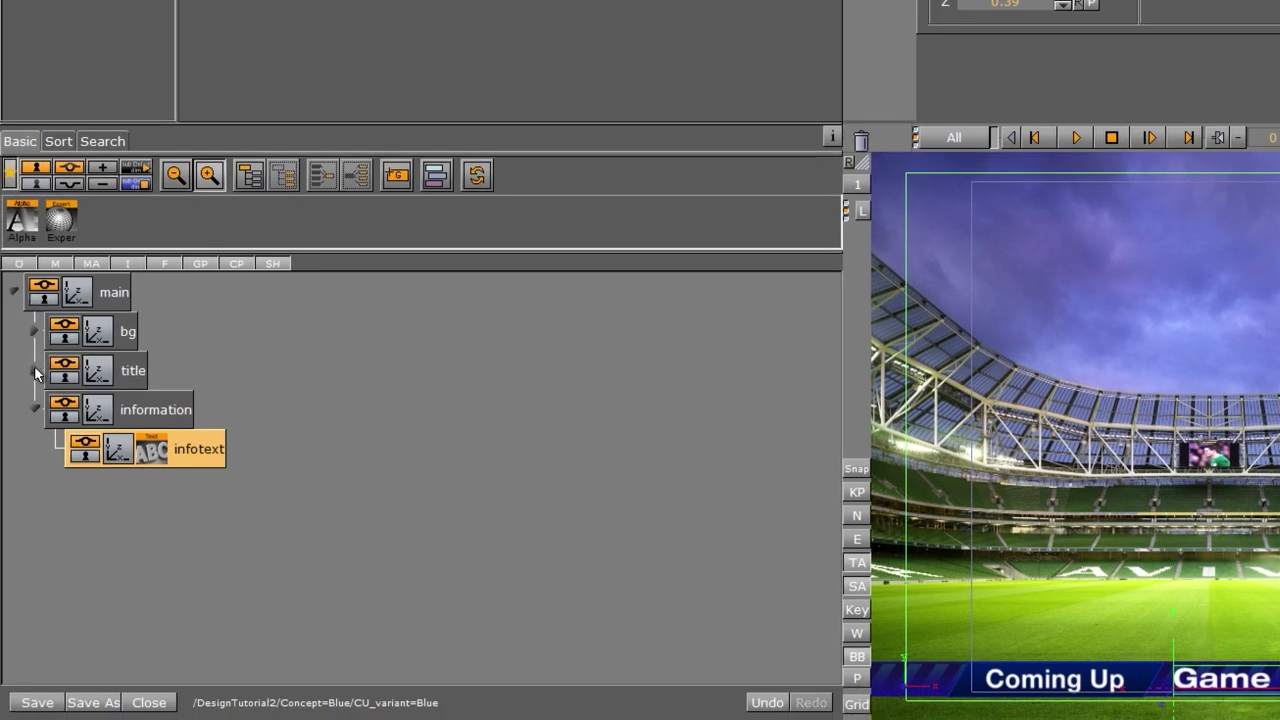
click(35, 372)
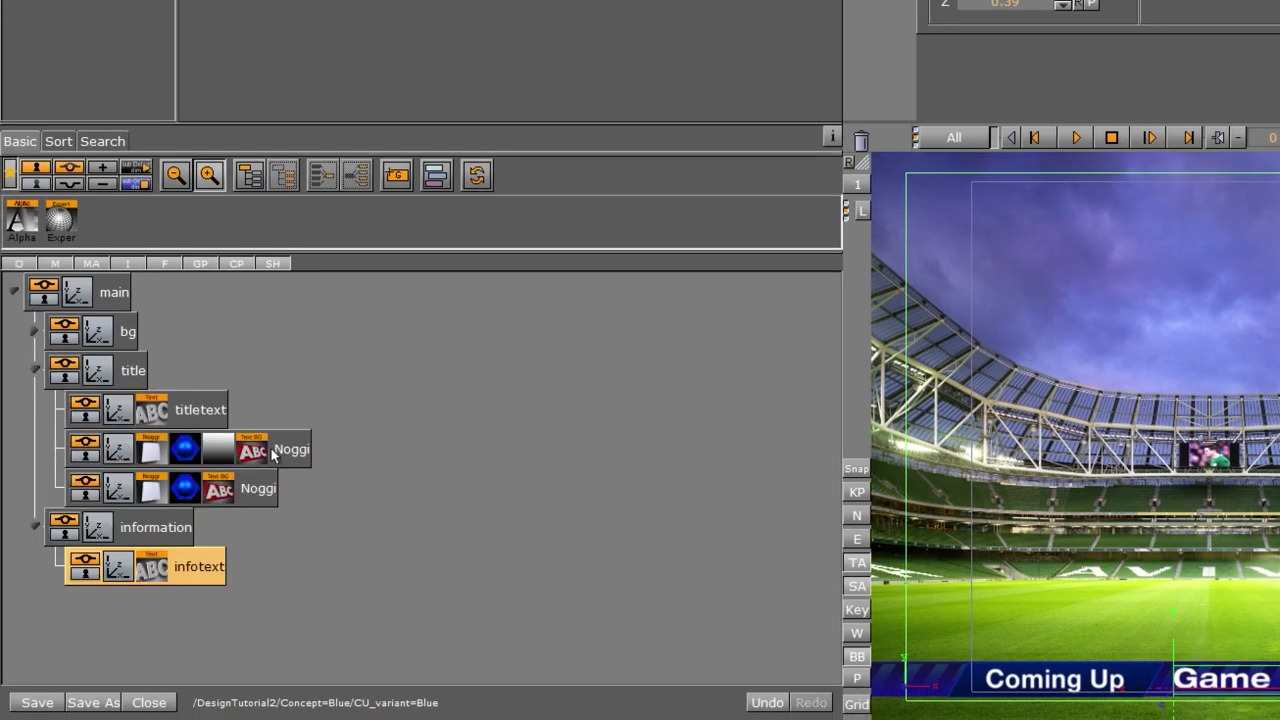
click(92, 447)
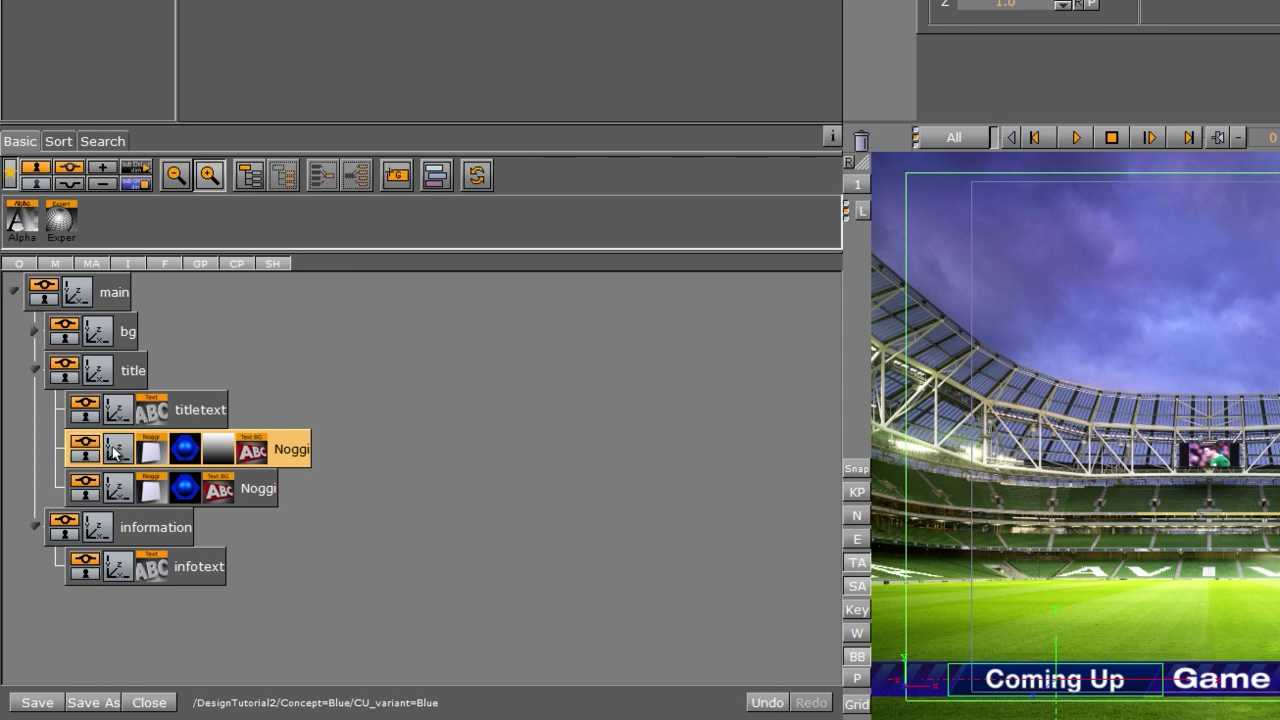
click(115, 452)
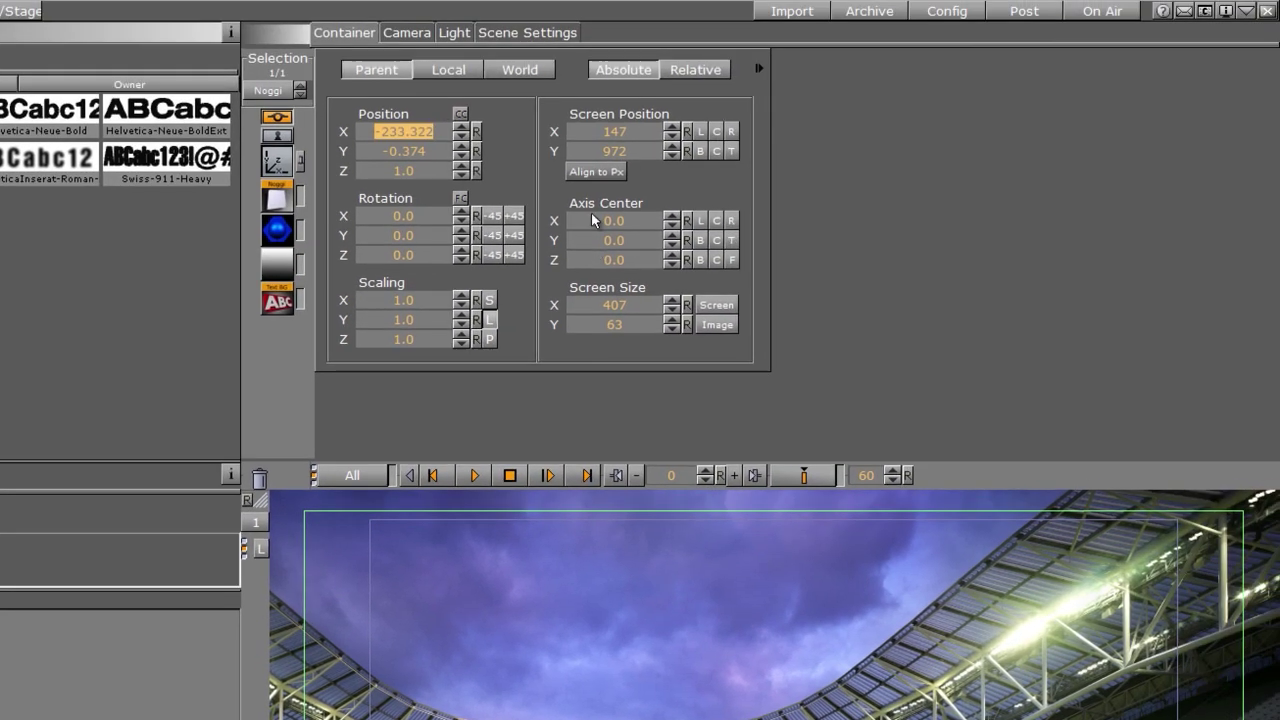
click(733, 220)
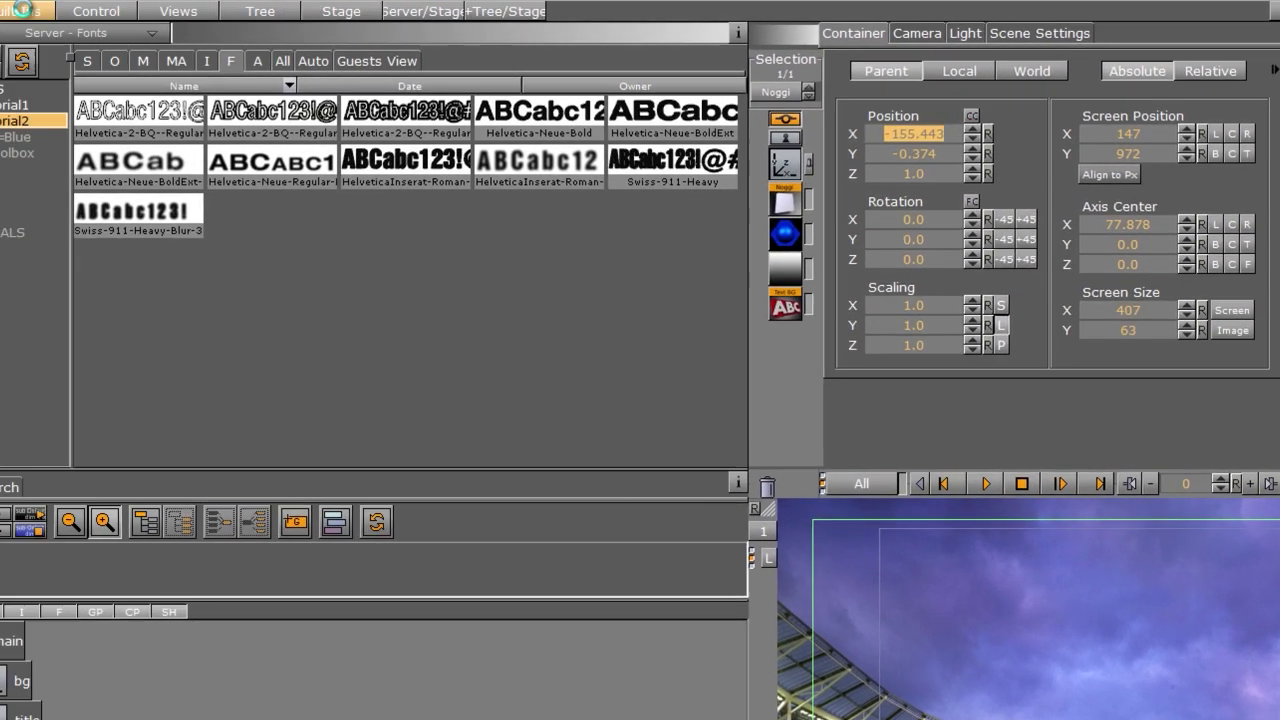
- Add the Autofollow container plugin from the Tools folder to the infotext container
click(0, 11)
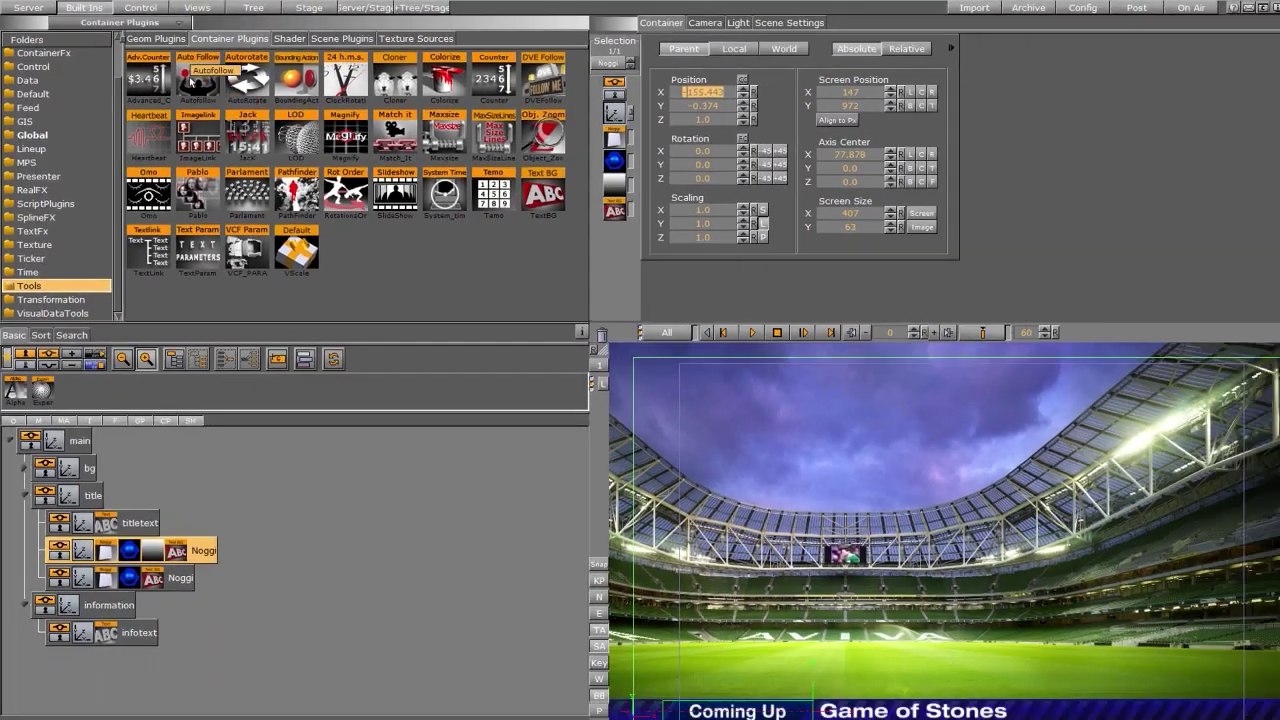
drag(294, 133, 197, 719)
drag(131, 614, 133, 617)
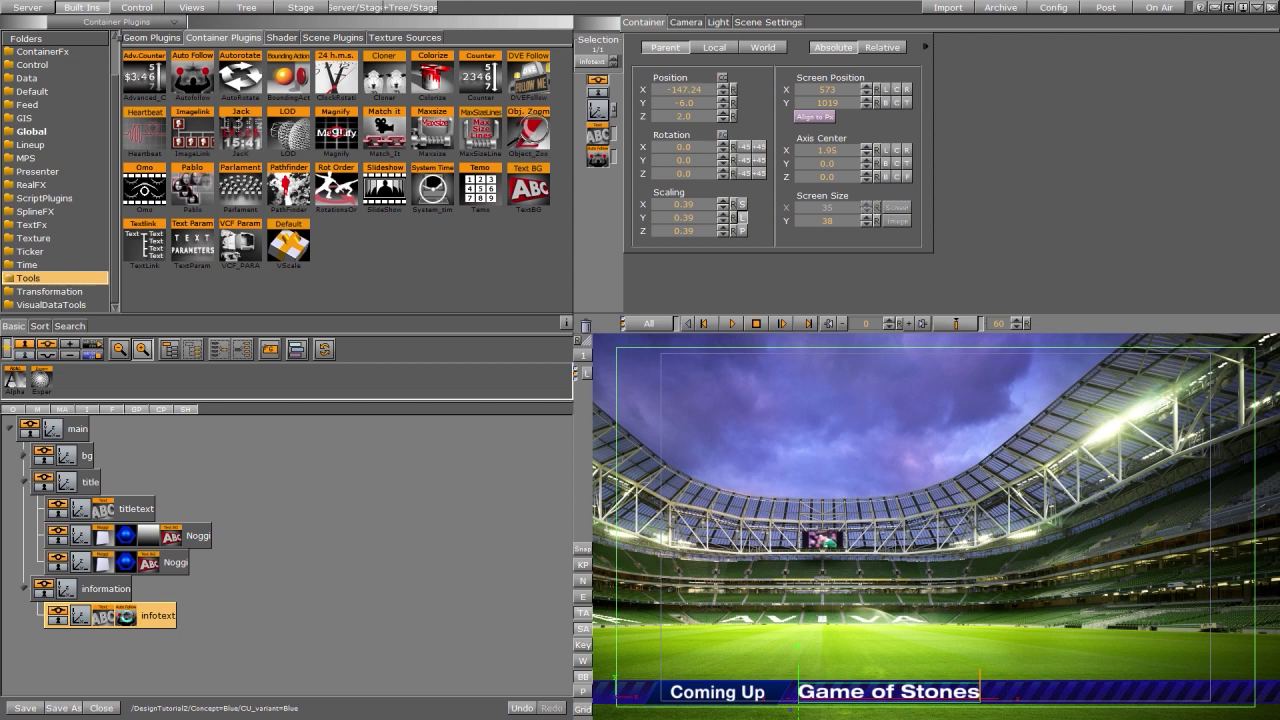
- Set infotext's Autofollow reference to Other with the title's first Noggi shape assigned, and X previous center to Right
click(128, 618)
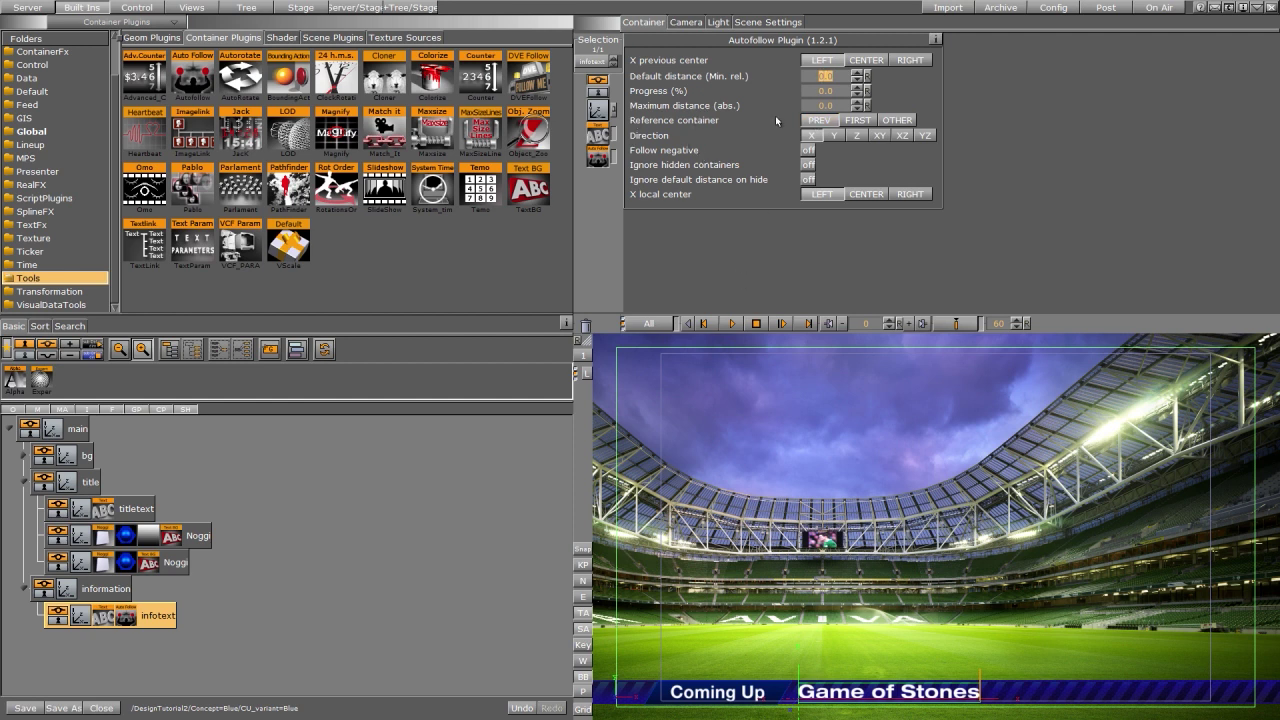
click(895, 121)
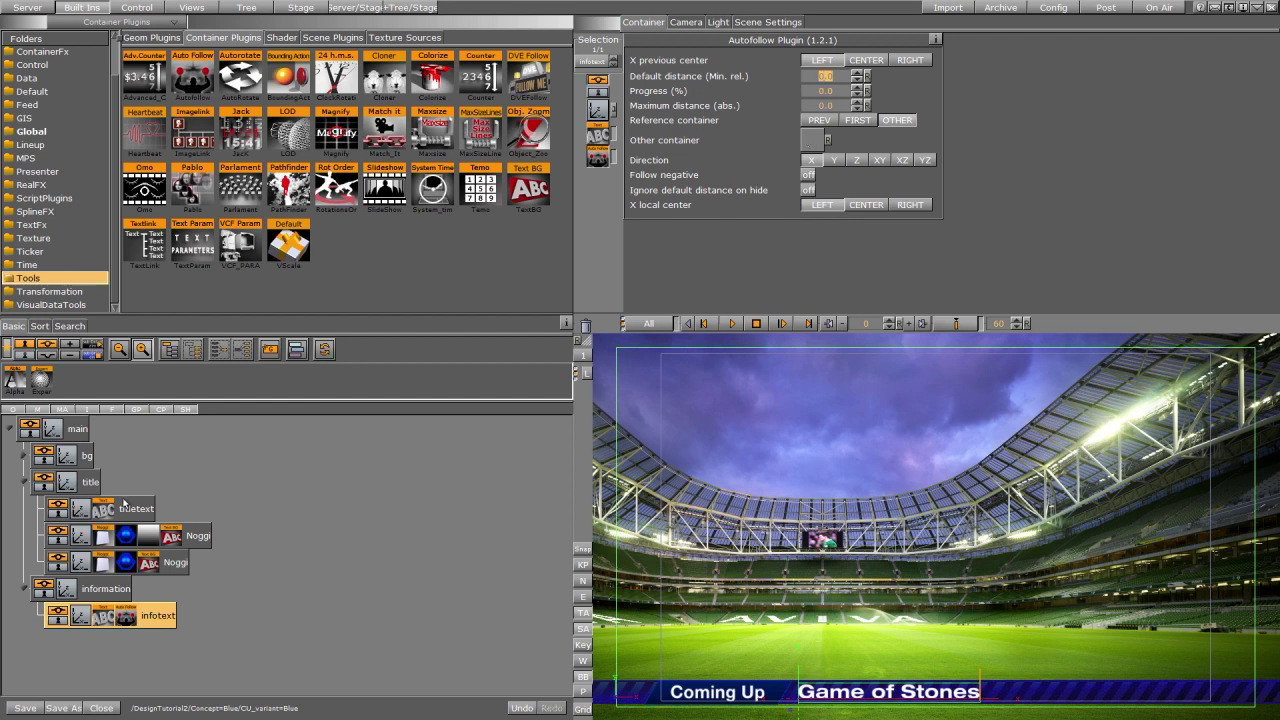
drag(192, 537, 813, 146)
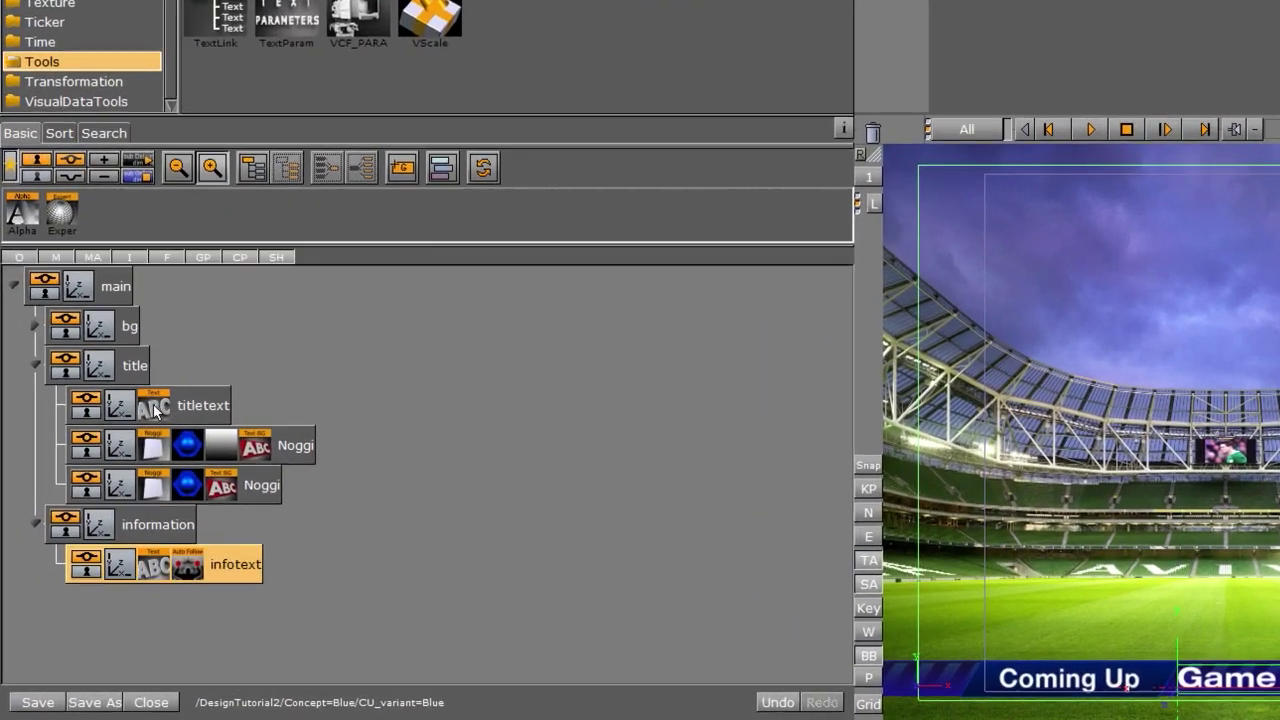
- Check that infotext follows the title's width by adding a long random string after "Coming Up" and removing it
click(154, 408)
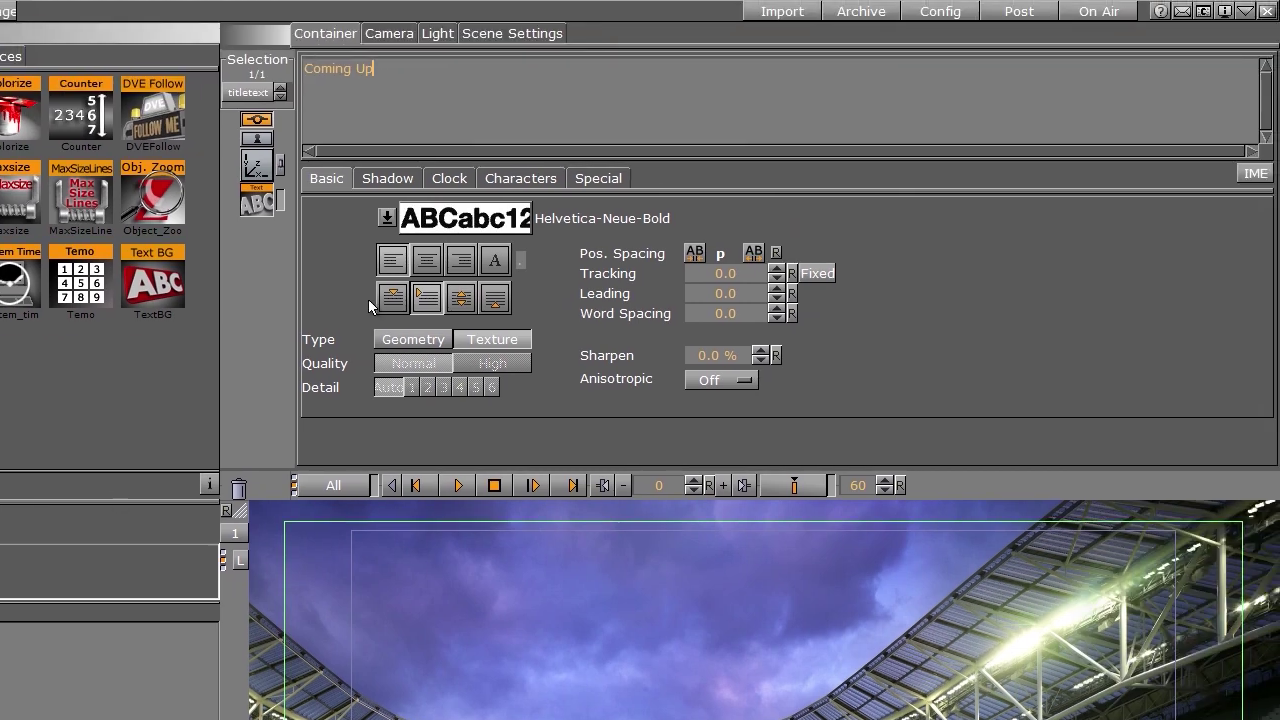
text(sdafsdfsddsfsdfsdfsda)
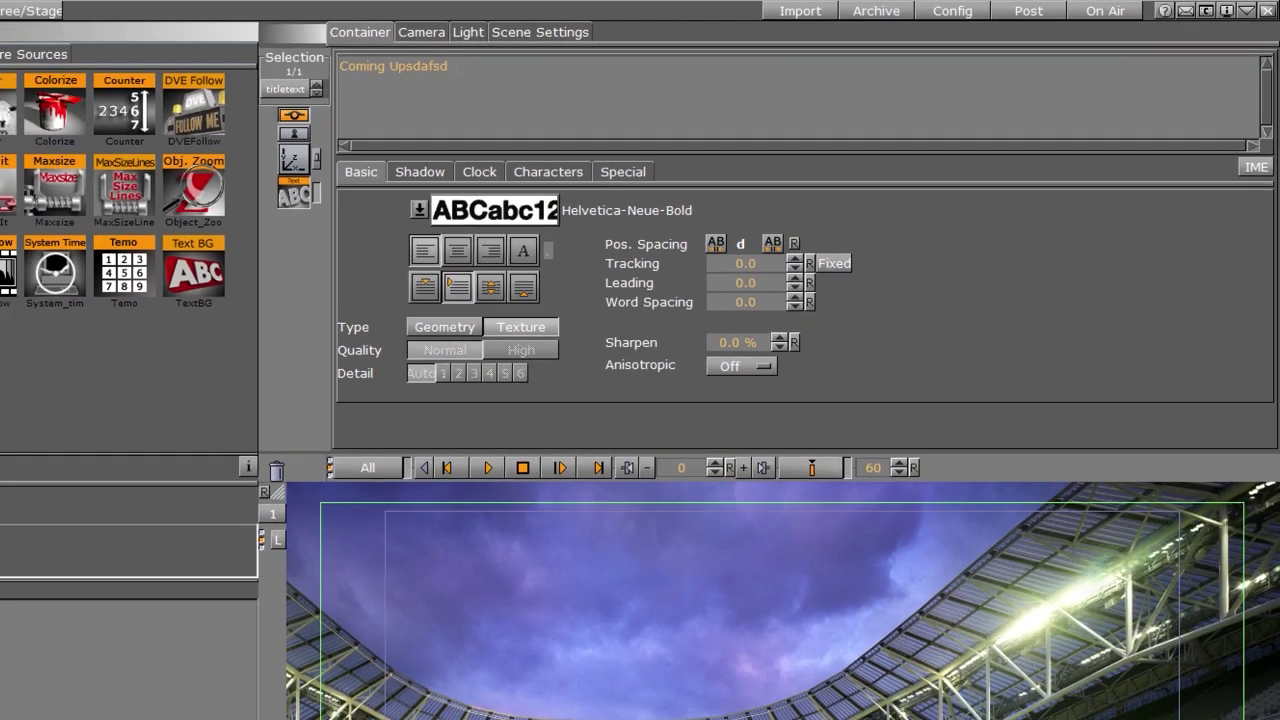
text(fsadfsdafsadfsda)
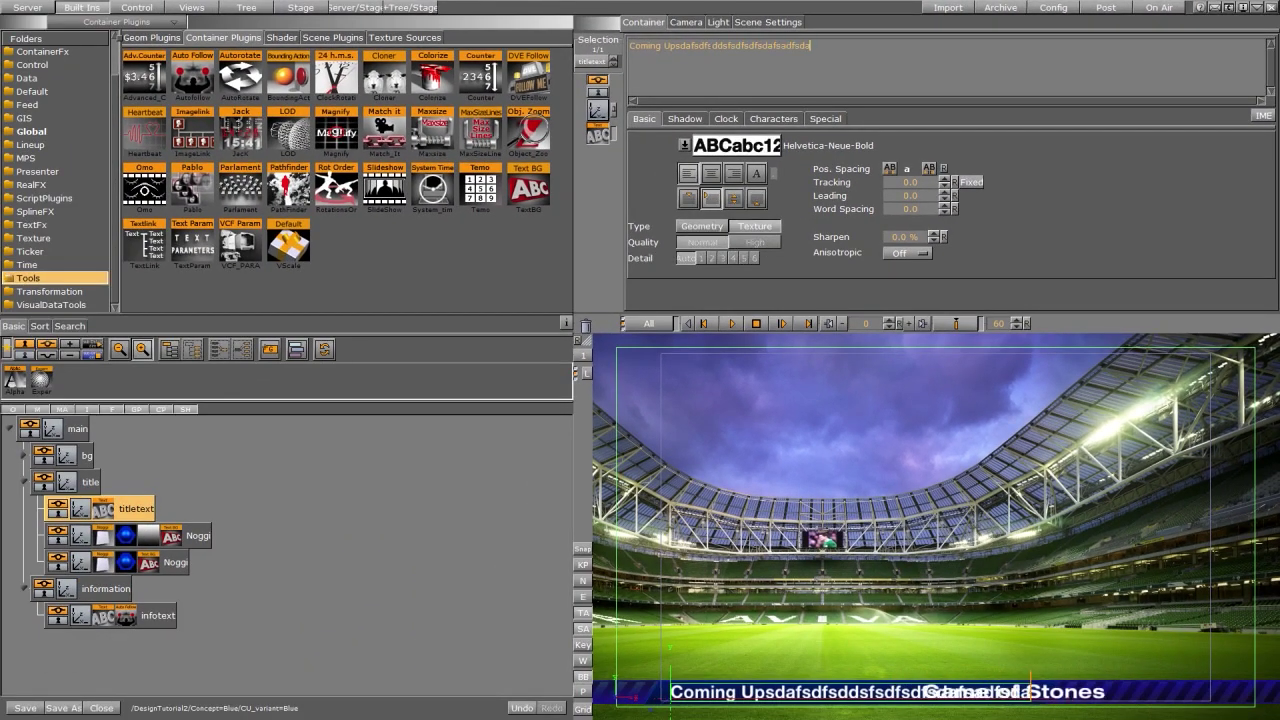
key(BackSpace)
key(BackSpace)
key(BackSpace)
key(BackSpace)
key(BackSpace)
key(BackSpace)
key(BackSpace)
key(BackSpace)
key(BackSpace)
key(BackSpace)
key(BackSpace)
key(BackSpace)
key(BackSpace)
key(BackSpace)
key(BackSpace)
key(BackSpace)
key(BackSpace)
key(BackSpace)
key(BackSpace)
key(BackSpace)
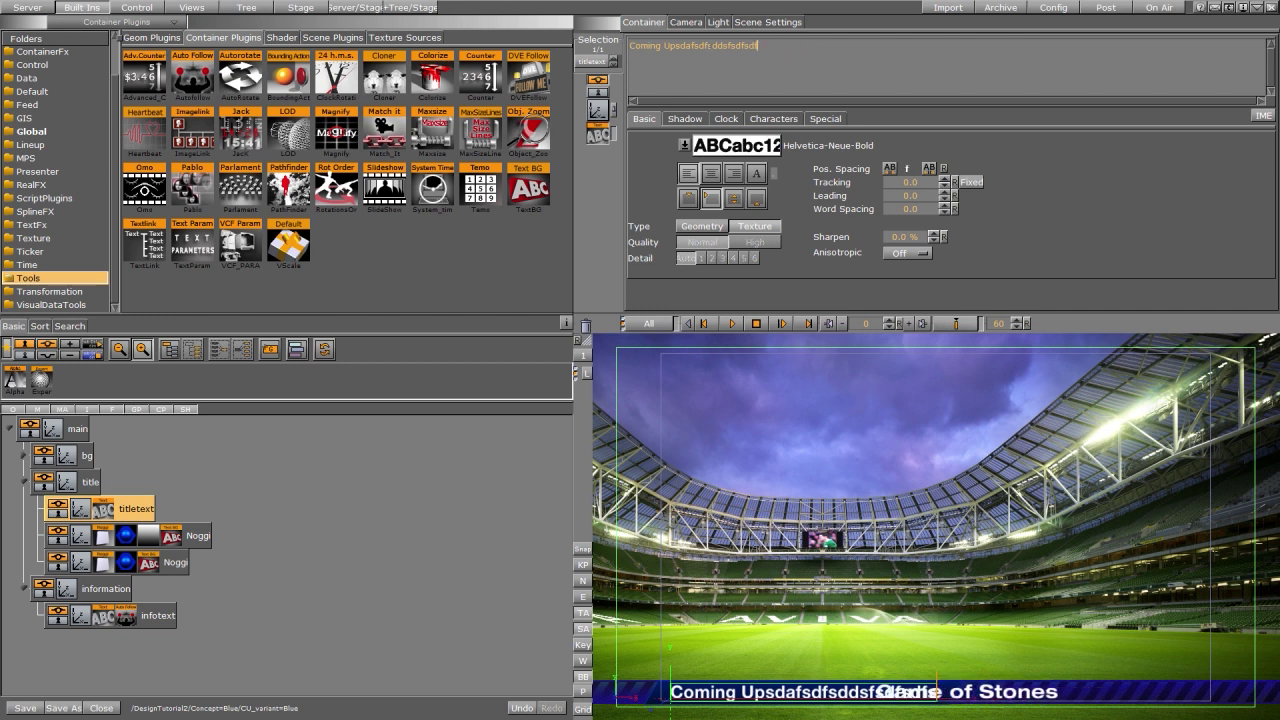
key(BackSpace)
key(BackSpace)
key(BackSpace)
key(BackSpace)
key(BackSpace)
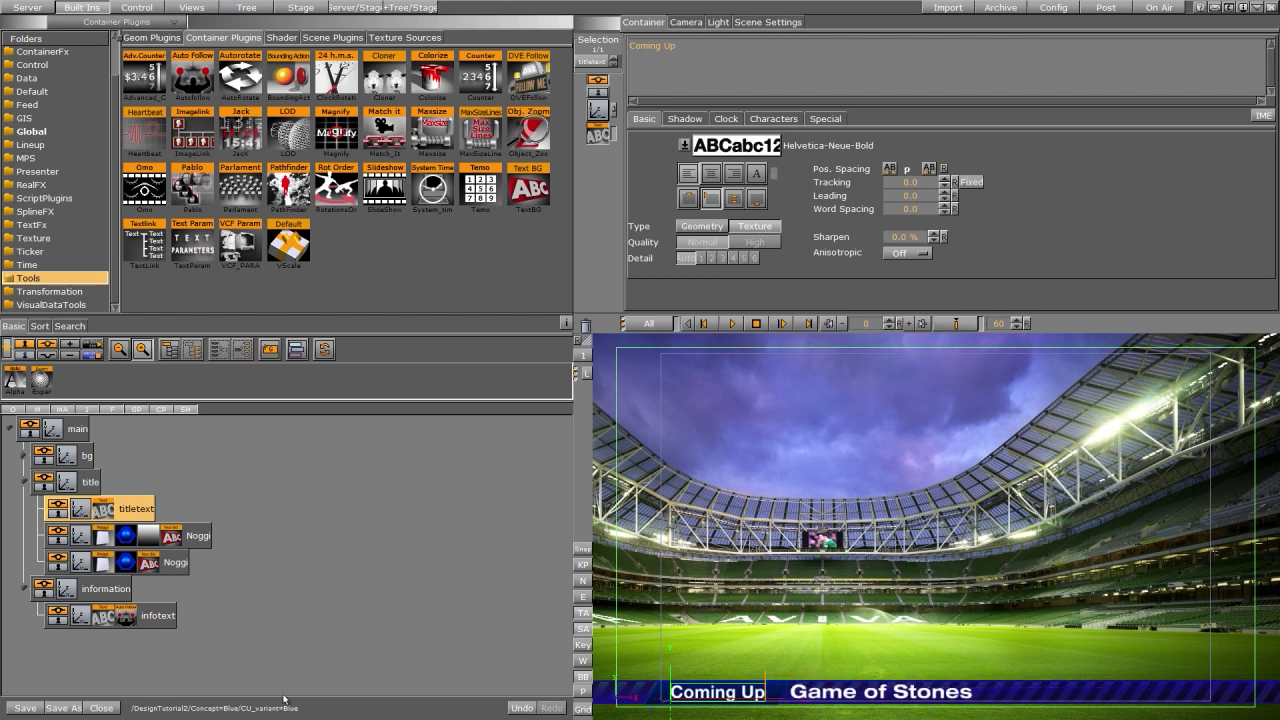
- Set the default distance of infotext's Autofollow plugin to 29.0
click(126, 615)
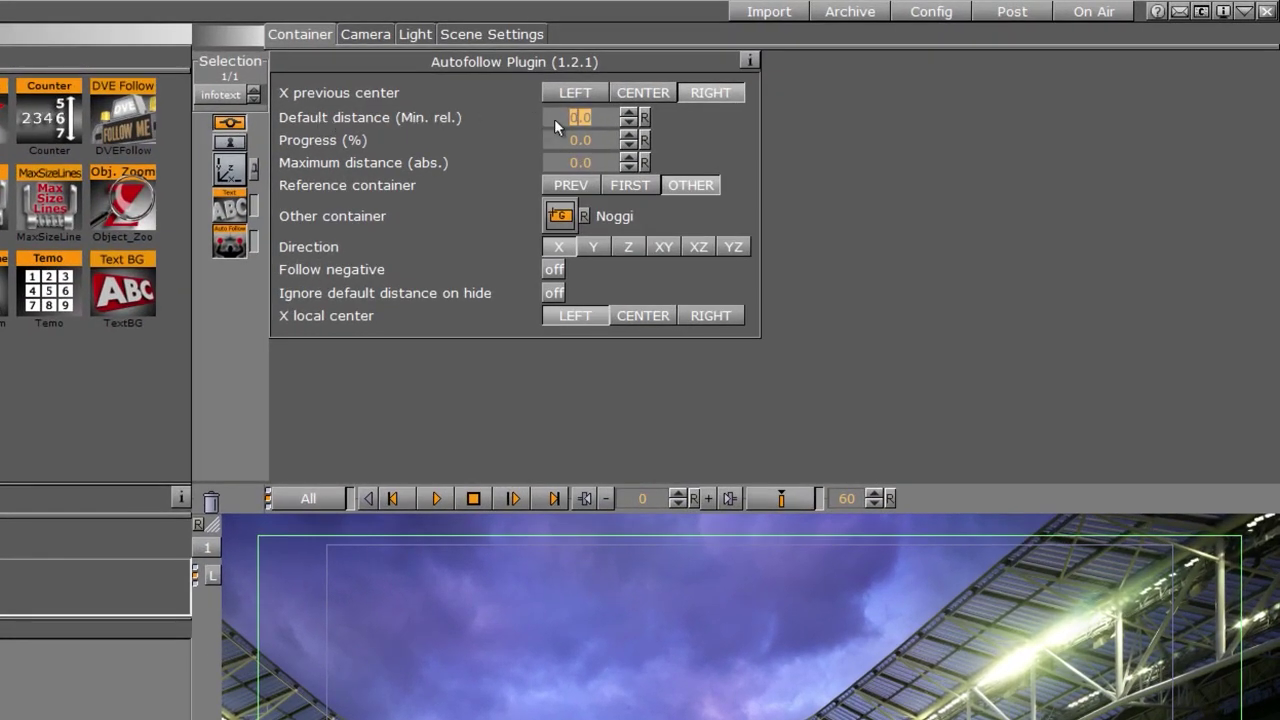
drag(555, 120, 876, 164)
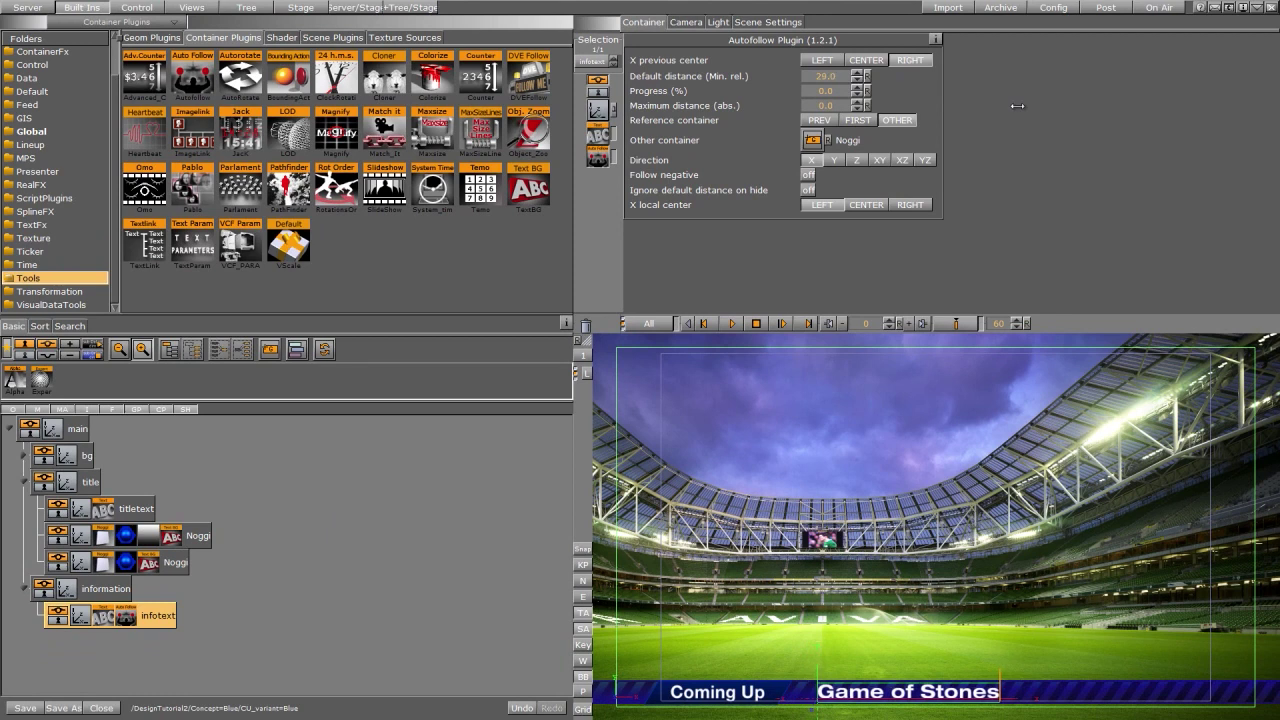
- Check the new follow distance by adding a short random string to titletext and restoring it to "Coming Up"
click(108, 512)
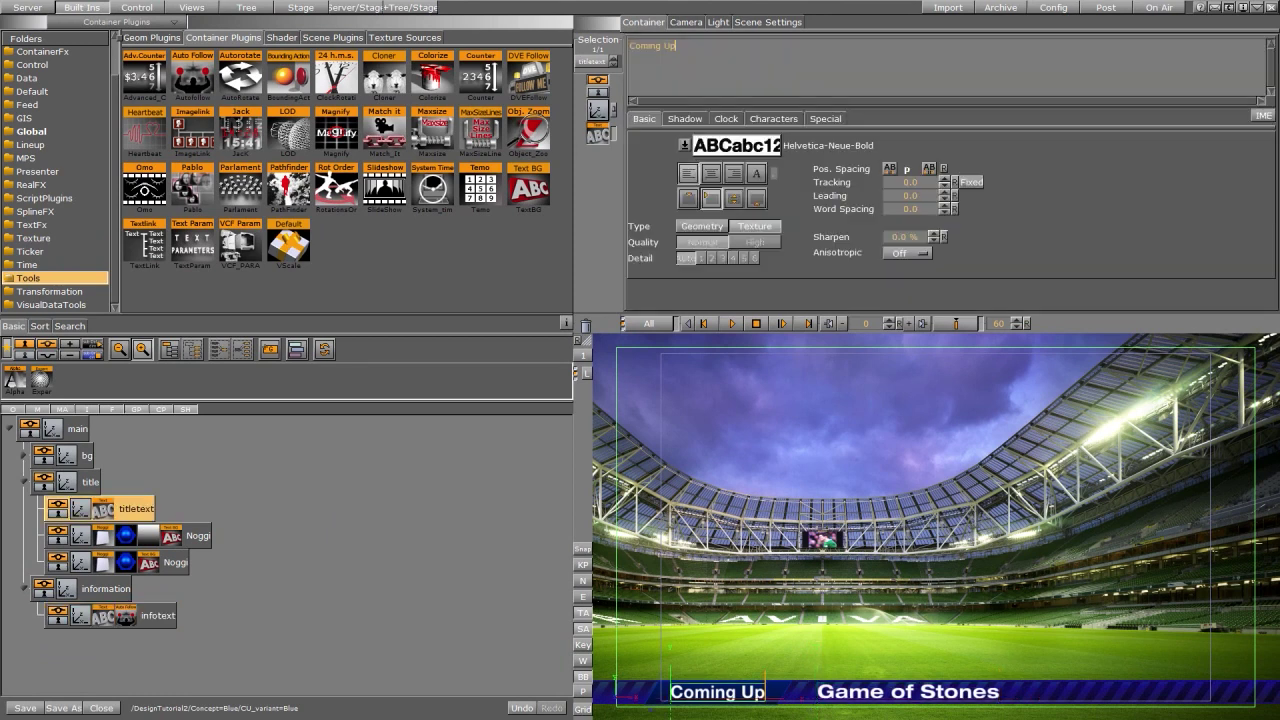
text(dsfsdsd)
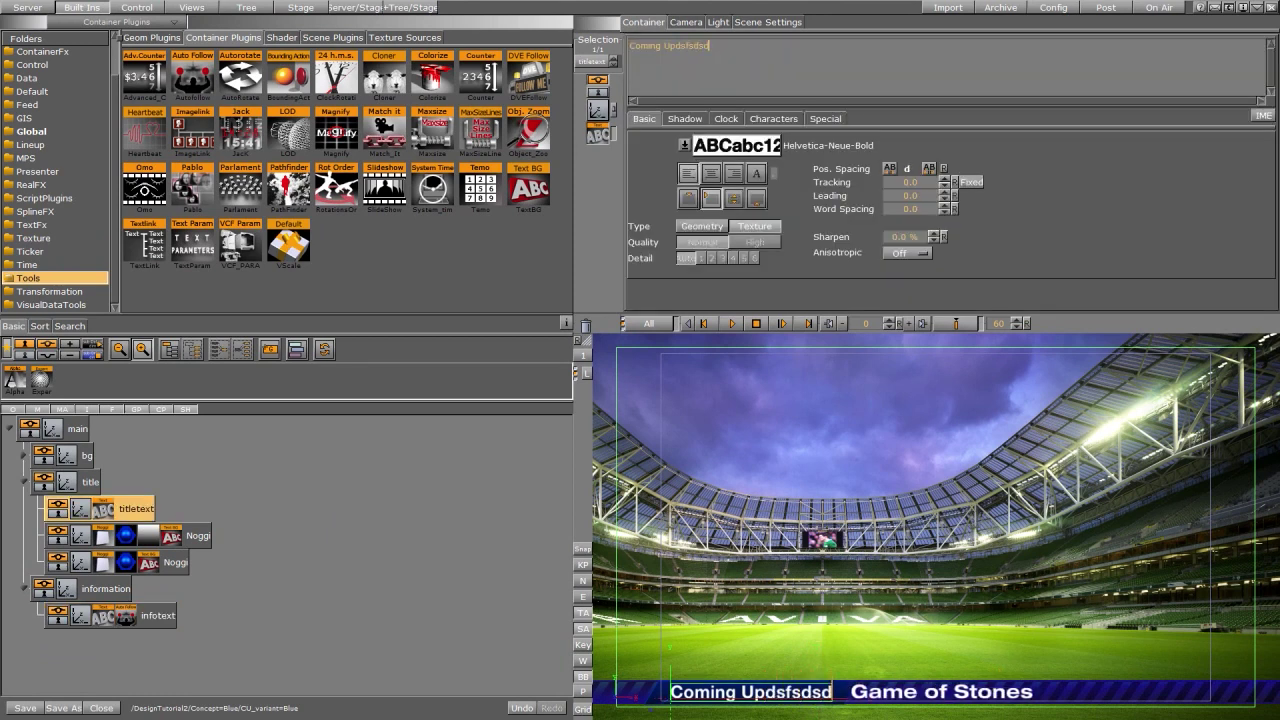
key(BackSpace)
key(BackSpace)
key(BackSpace)
key(BackSpace)
key(BackSpace)
key(BackSpace)
key(BackSpace)
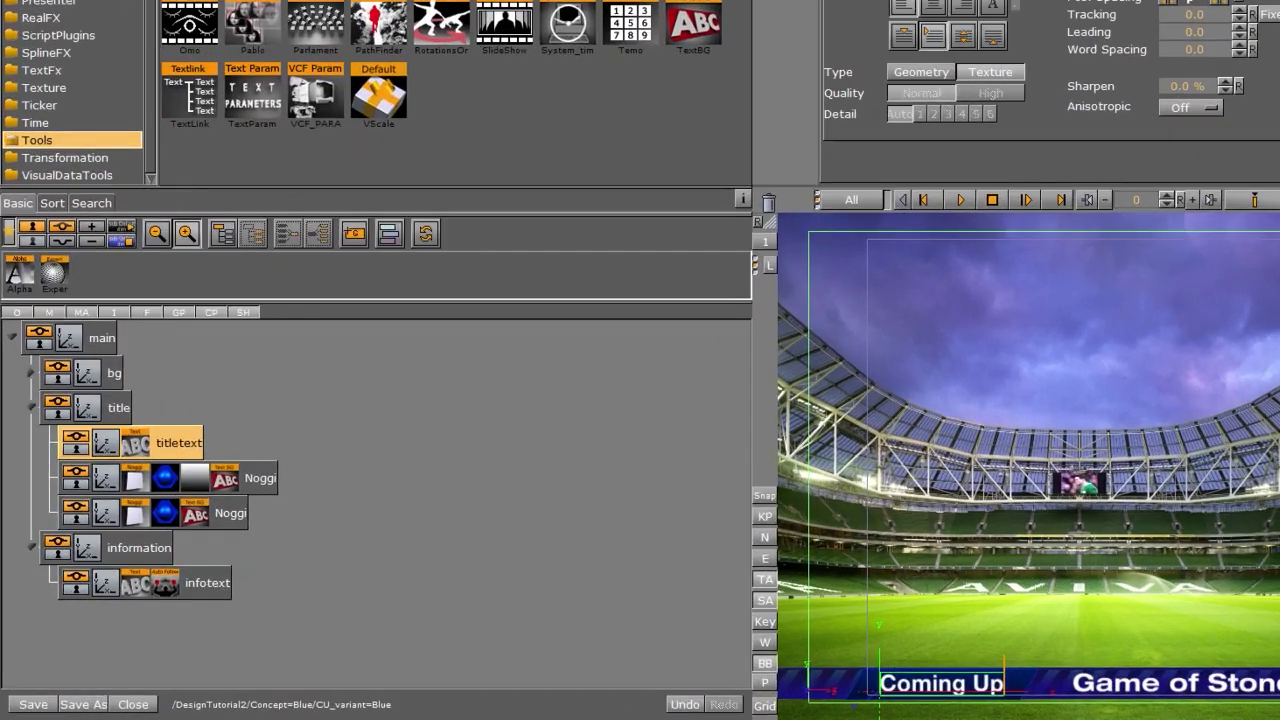
click(126, 619)
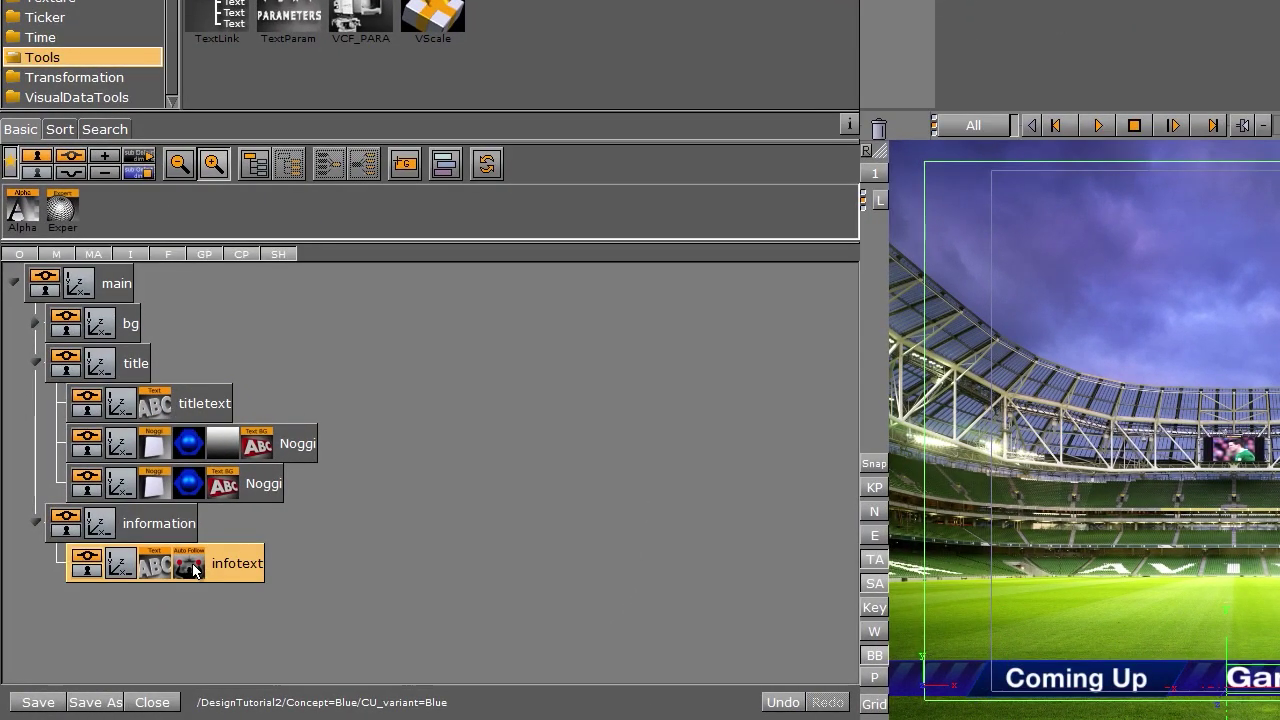
click(121, 405)
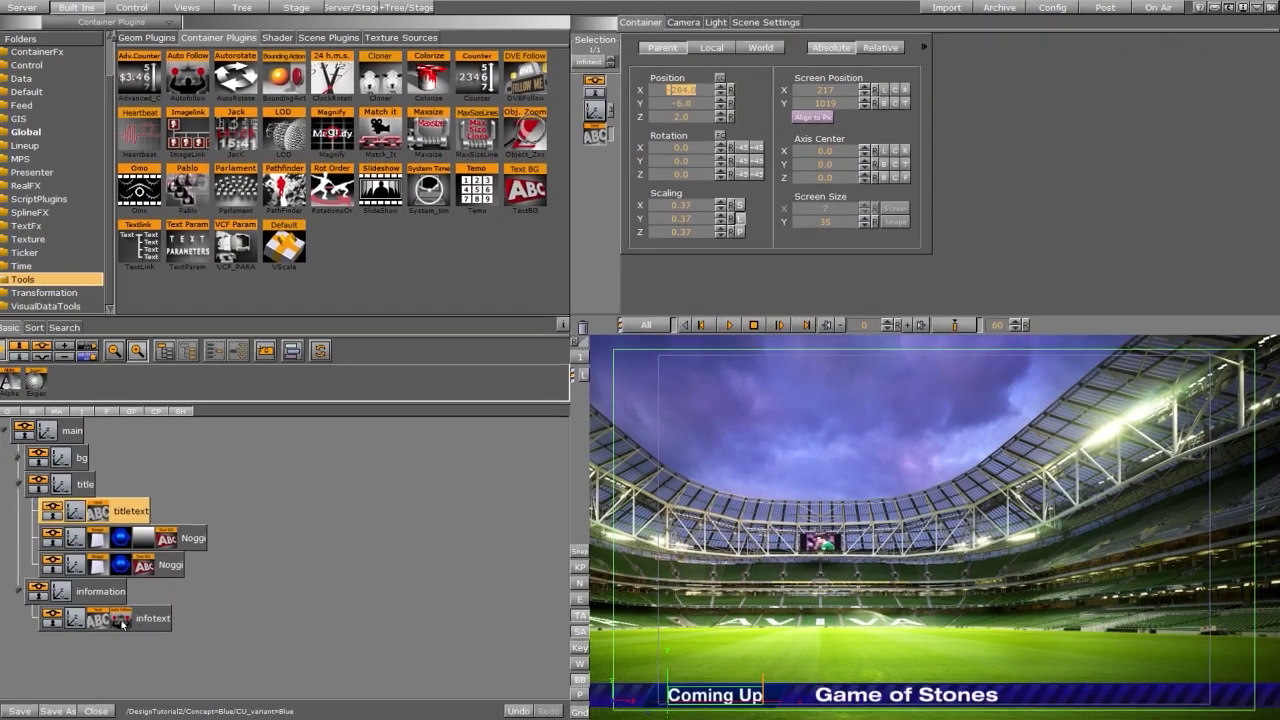
click(143, 619)
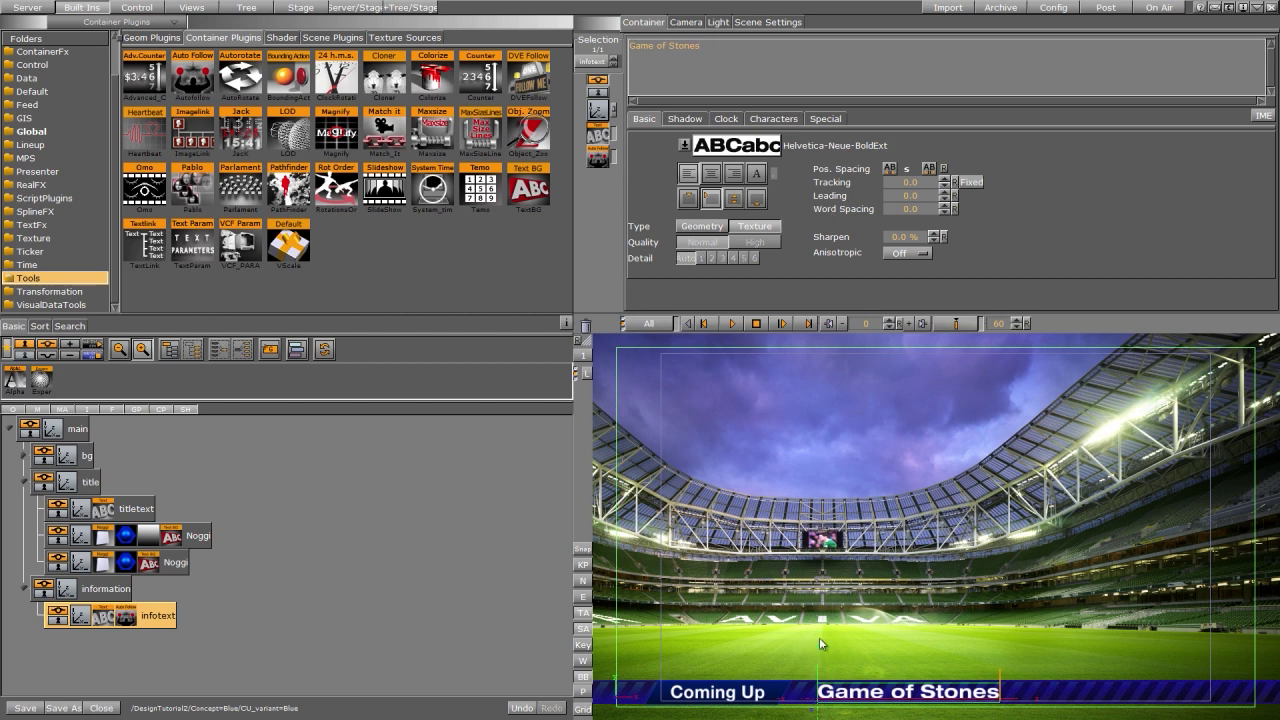
click(253, 556)
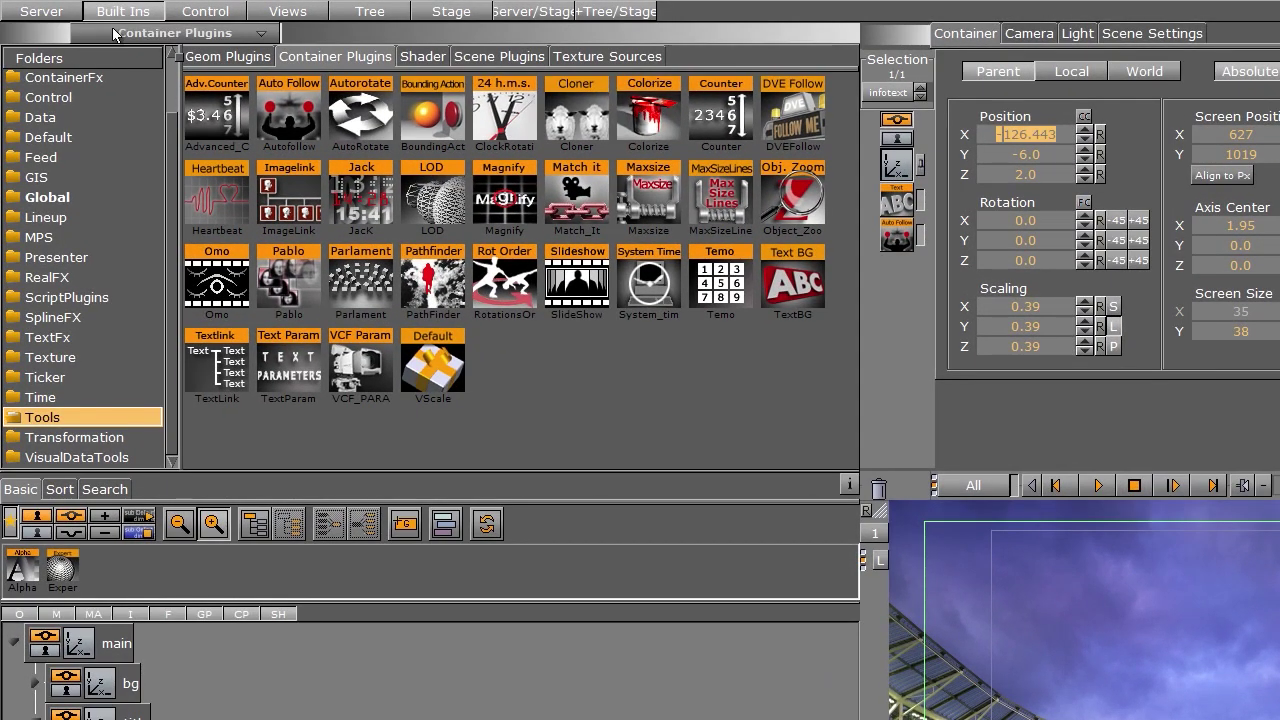
- Apply the GOLD material from the Concept=Blue folder to infotext, removing the copy placed on titletext
click(41, 11)
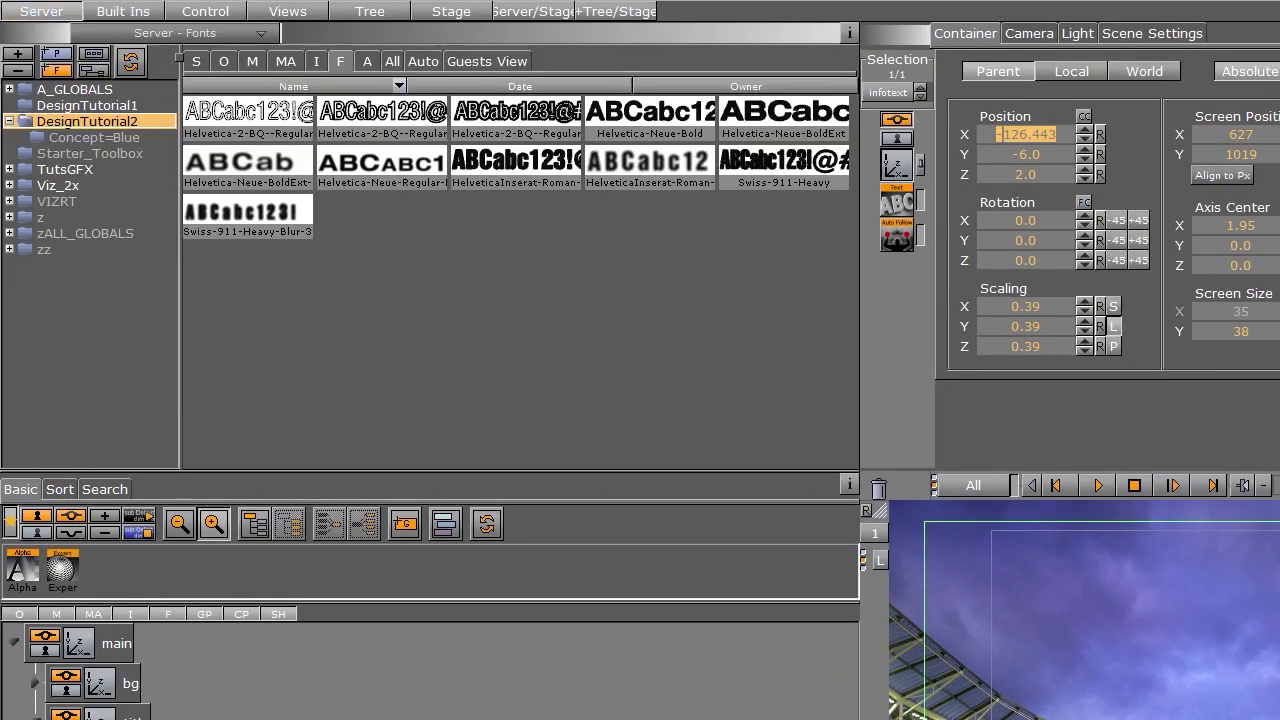
click(252, 61)
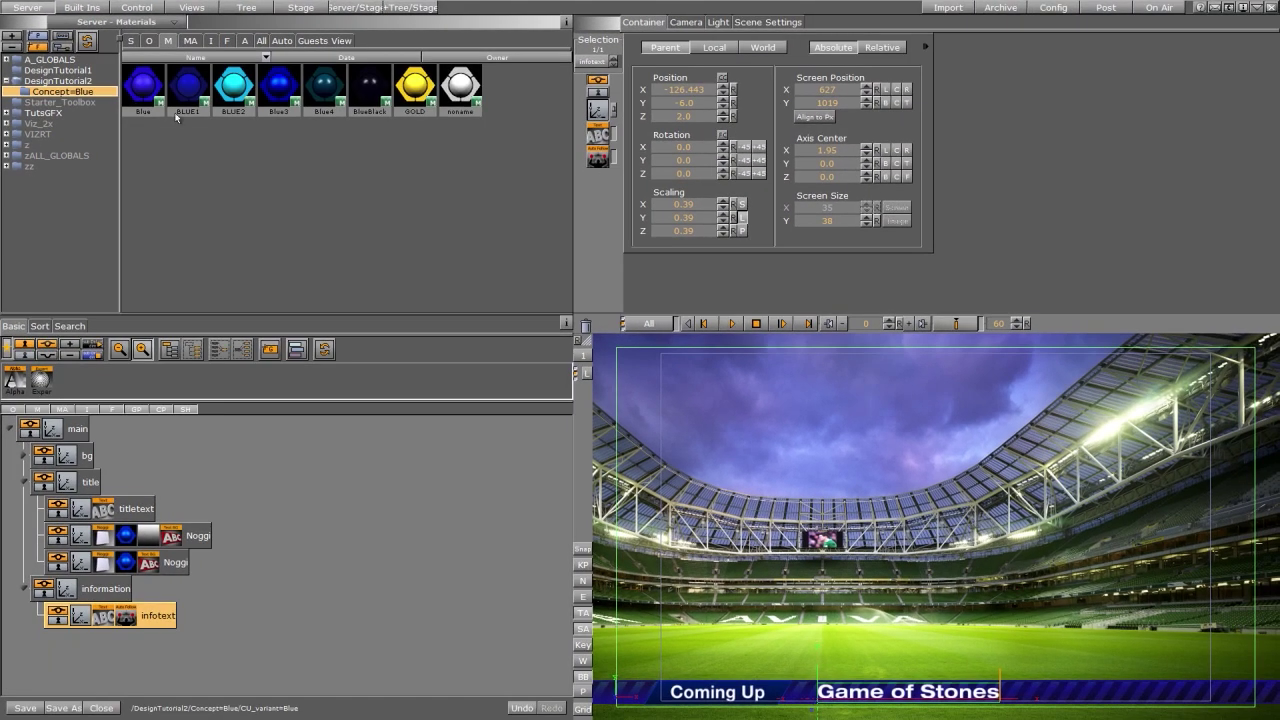
drag(415, 88, 117, 508)
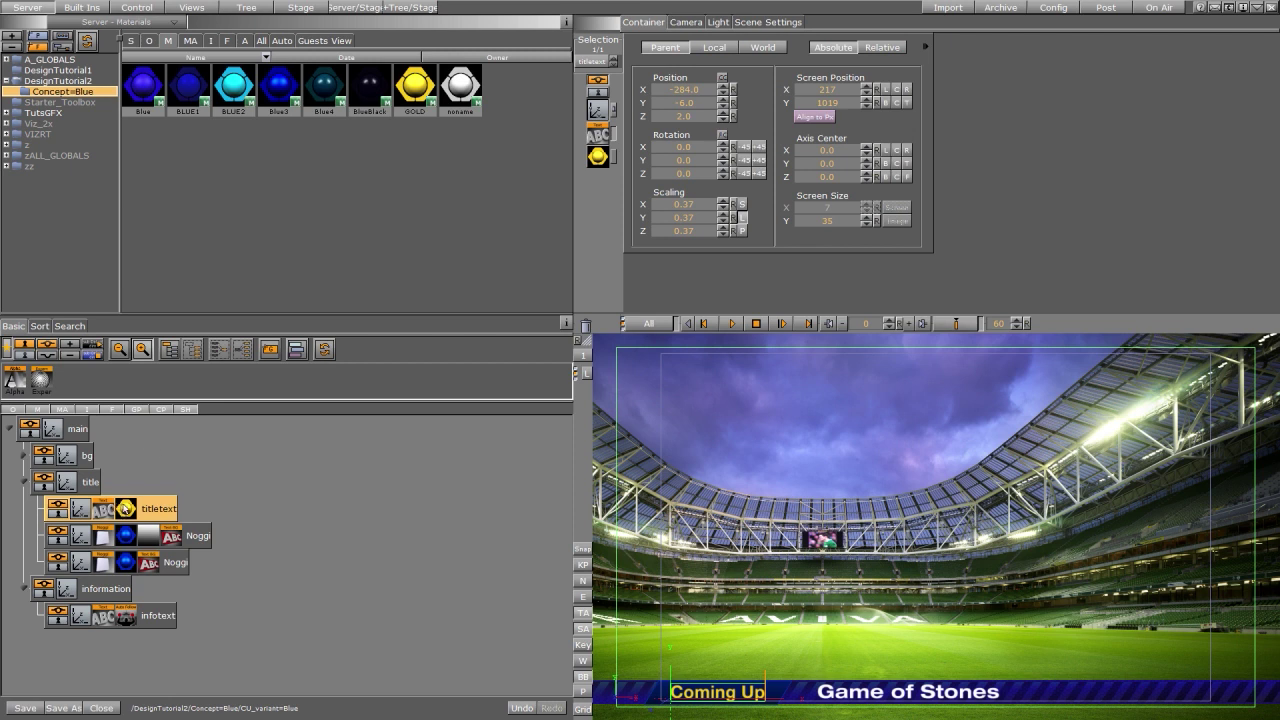
drag(123, 507, 587, 327)
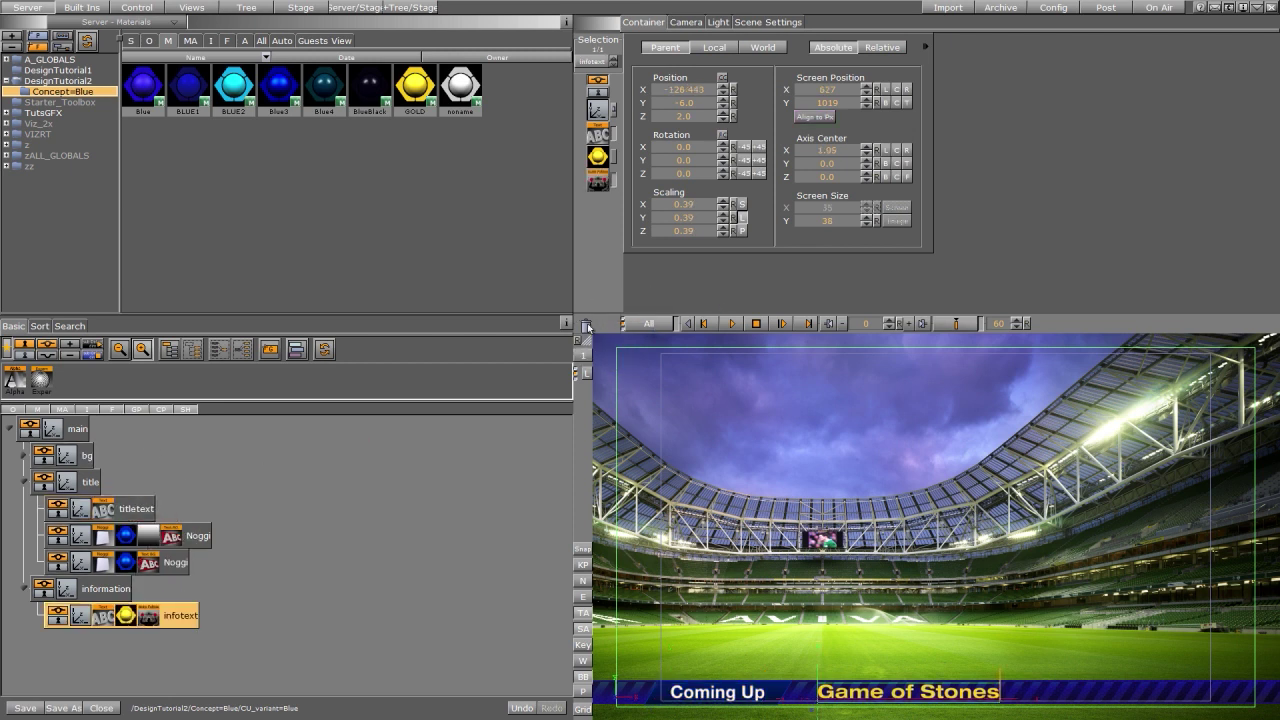